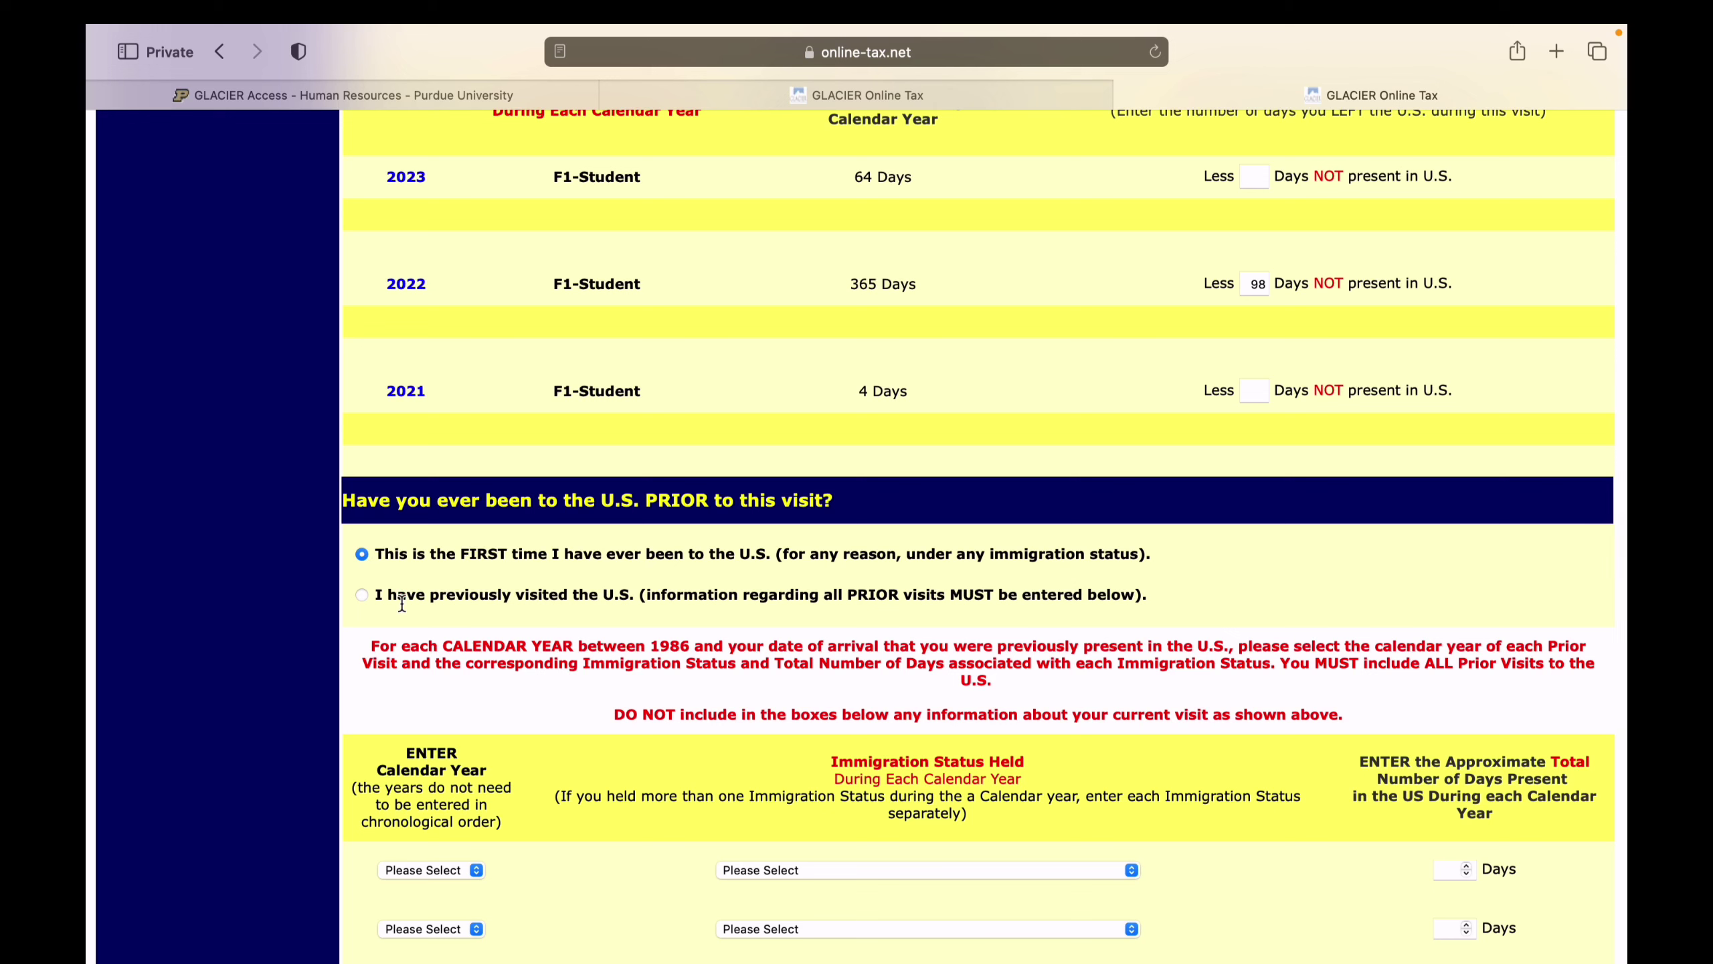
scroll(503, 639, "down", 3)
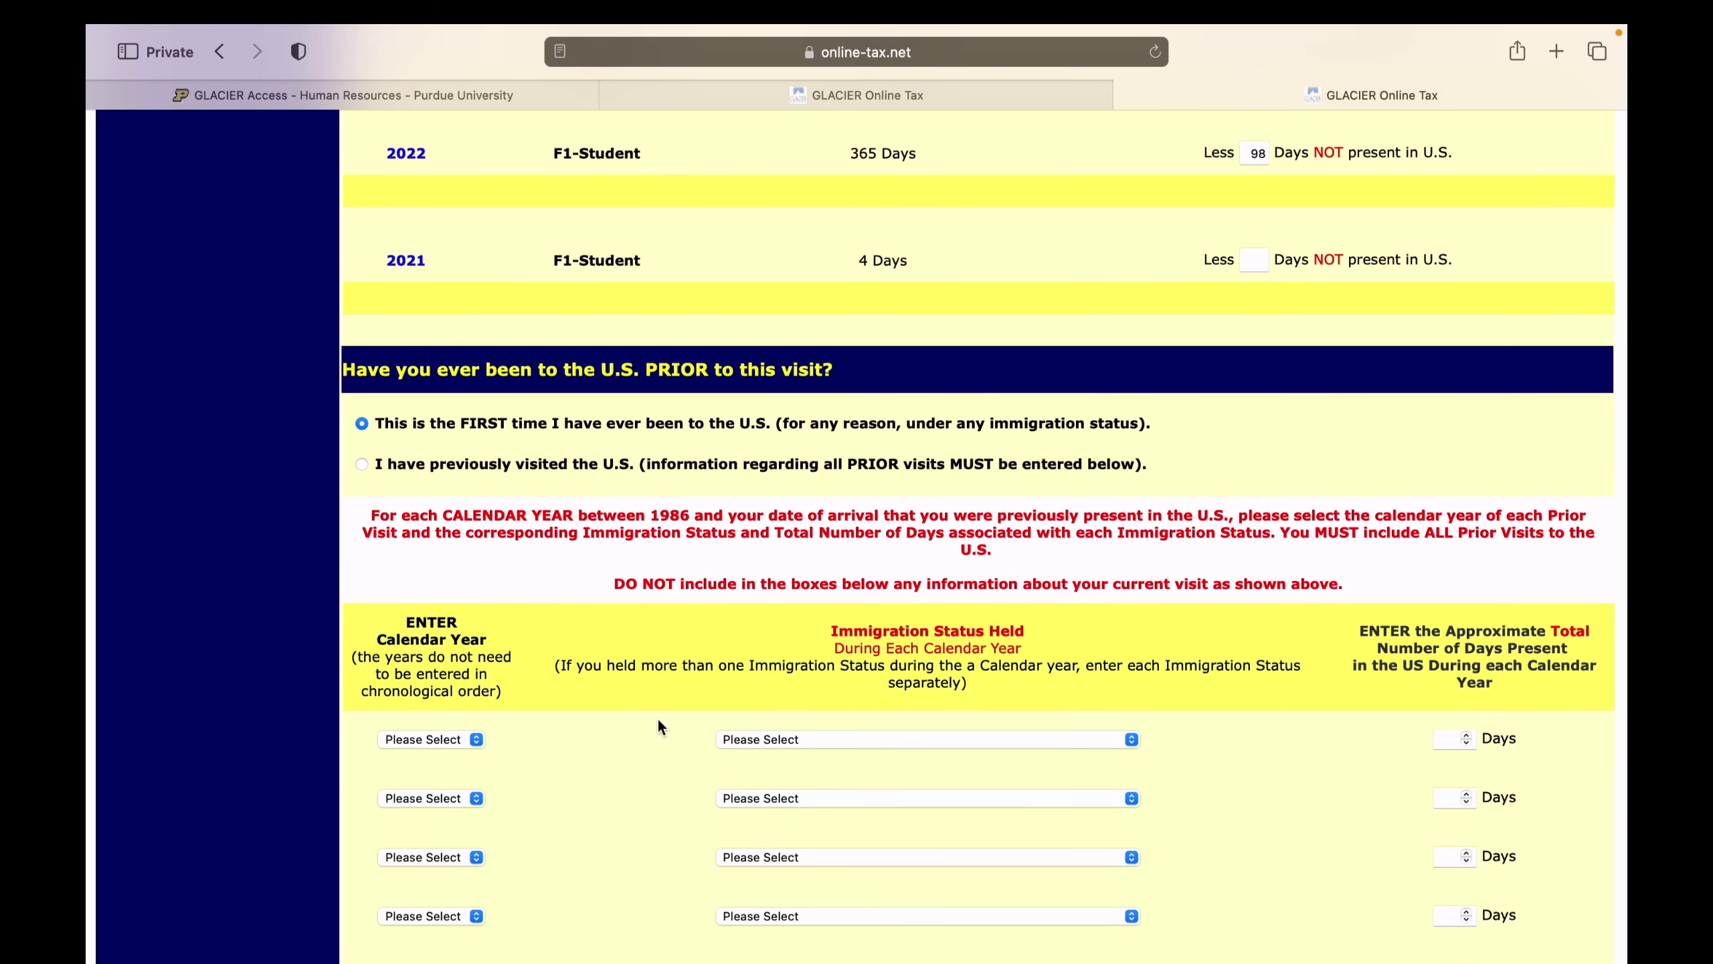
left_click(444, 733)
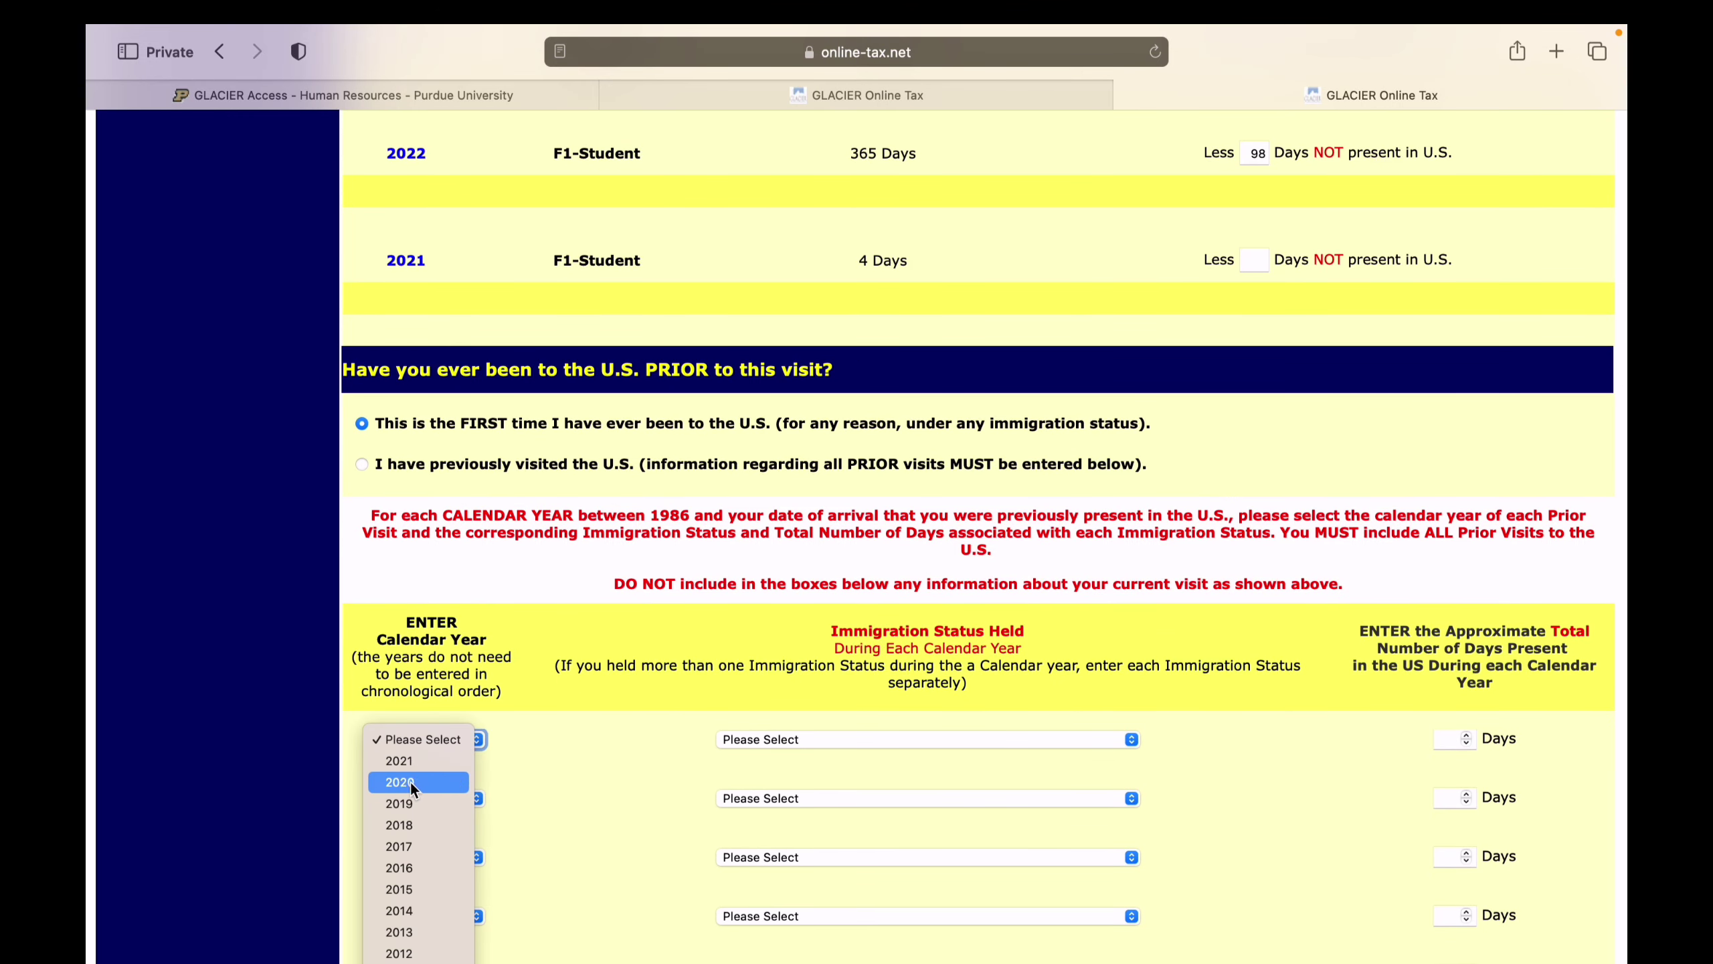
left_click(860, 739)
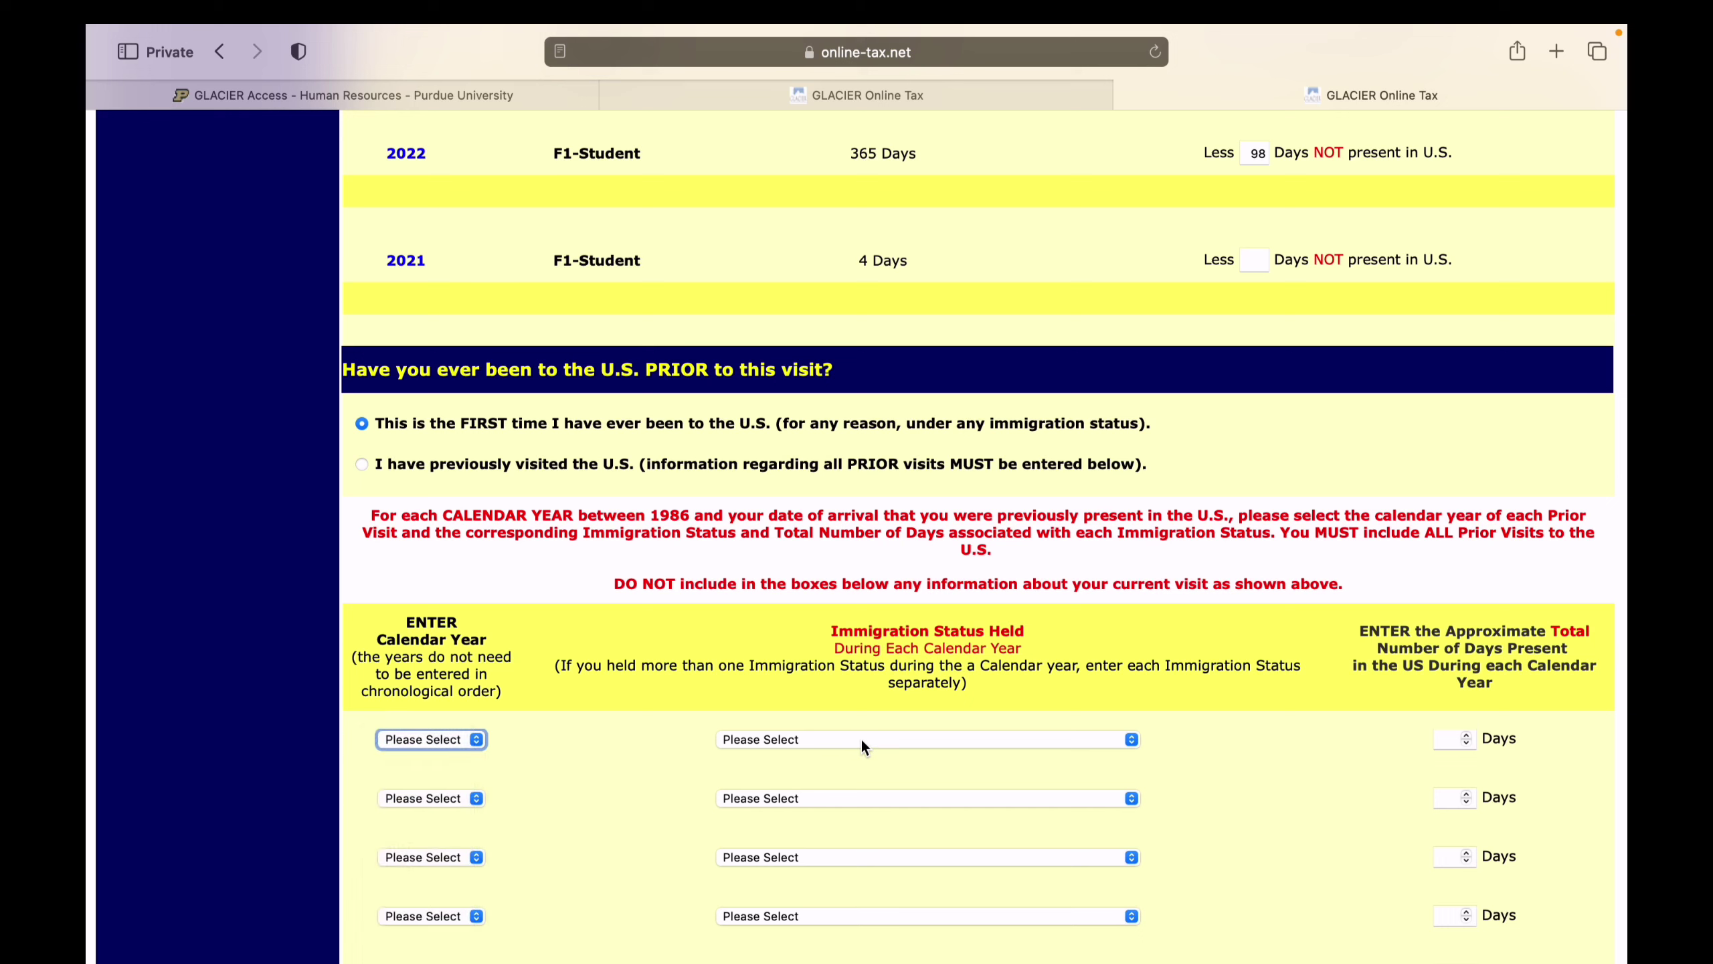
left_click(862, 739)
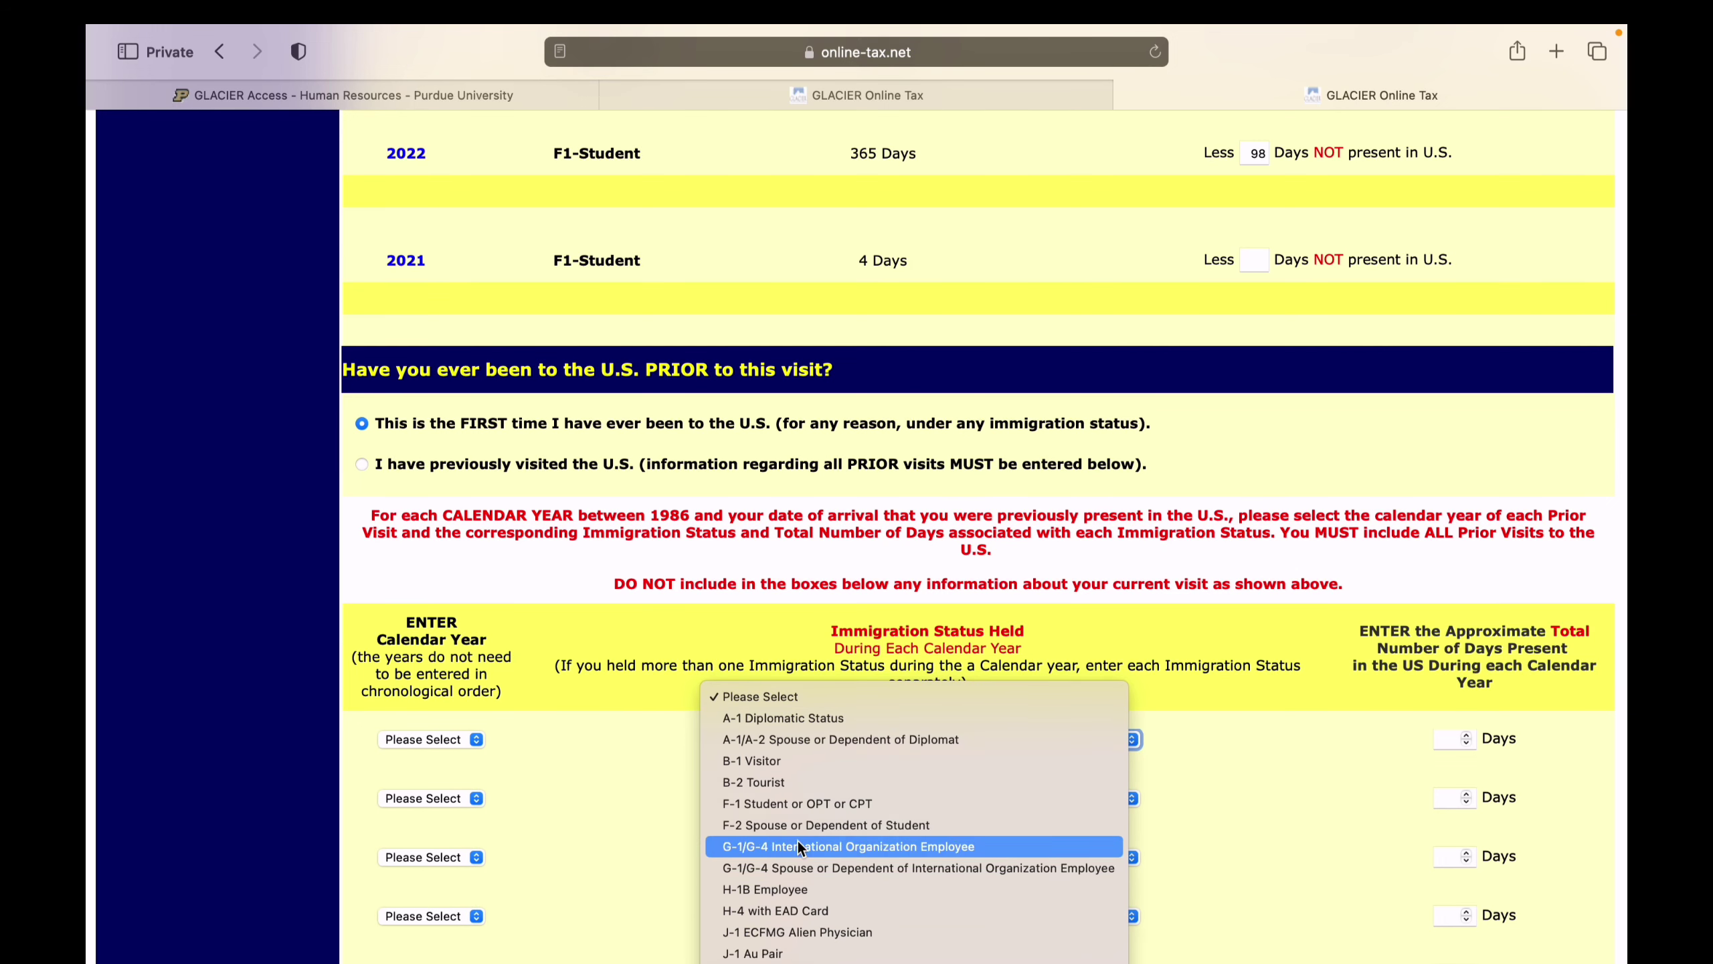
left_click(1213, 855)
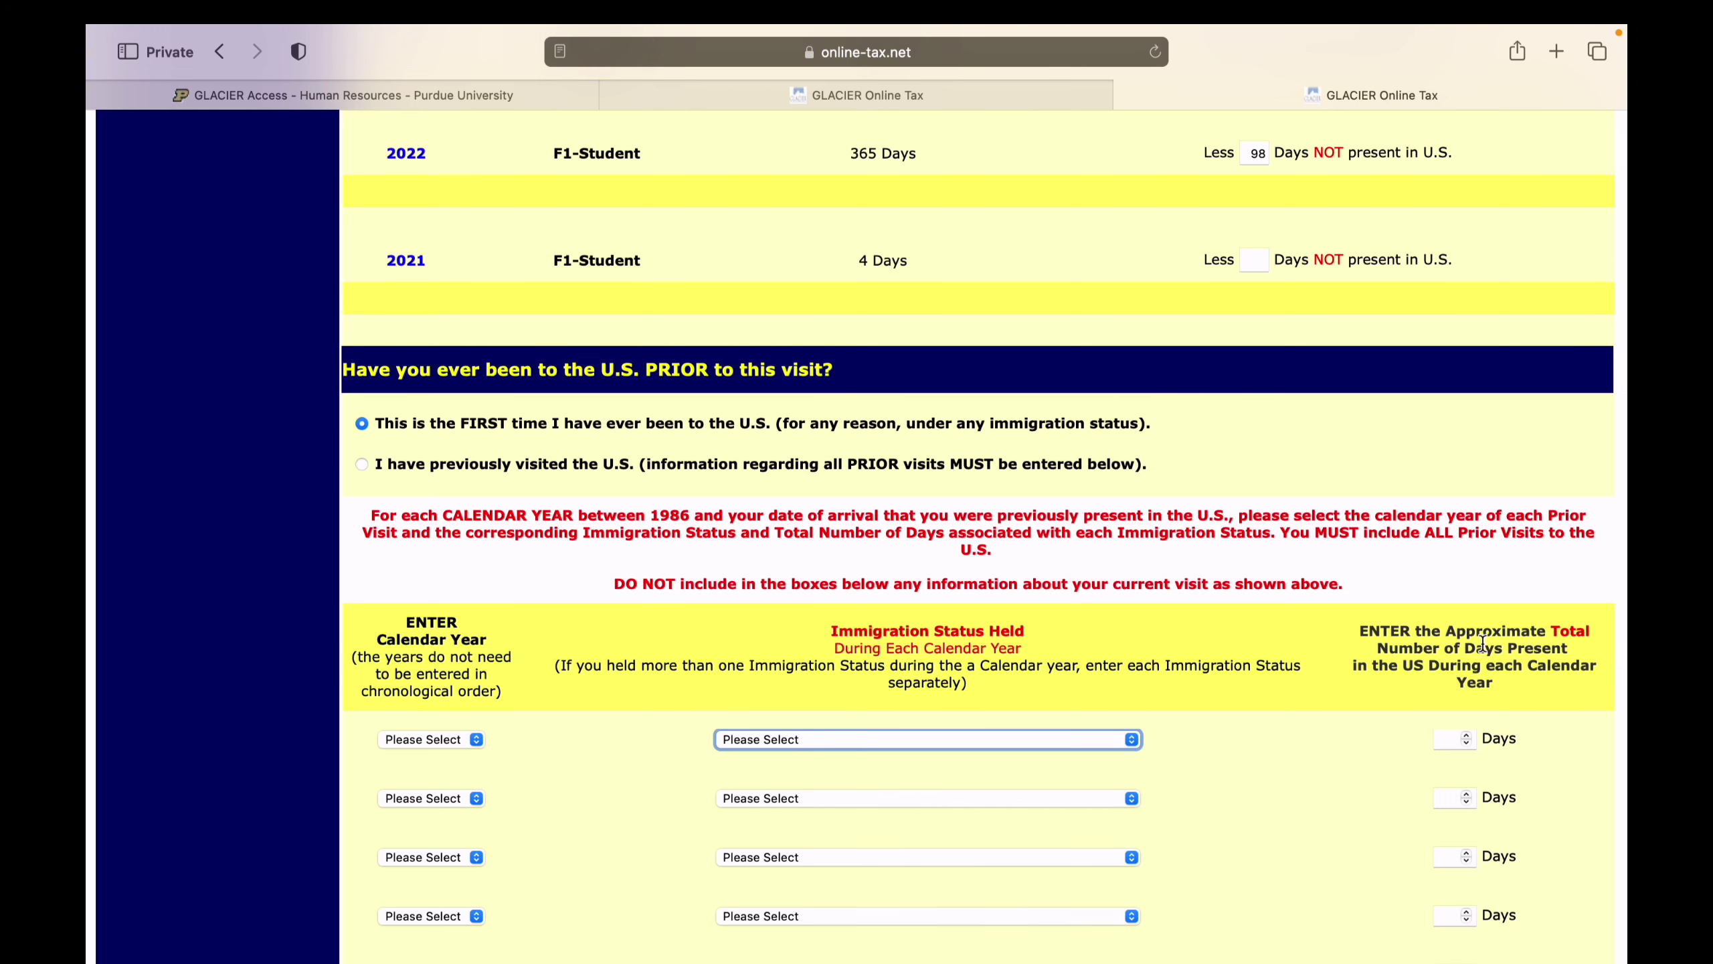
Submit the U.S. presence information and continue through the residency, tax treaty and tax summary pages to View and Print Forms
scroll(1175, 519, "down", 4)
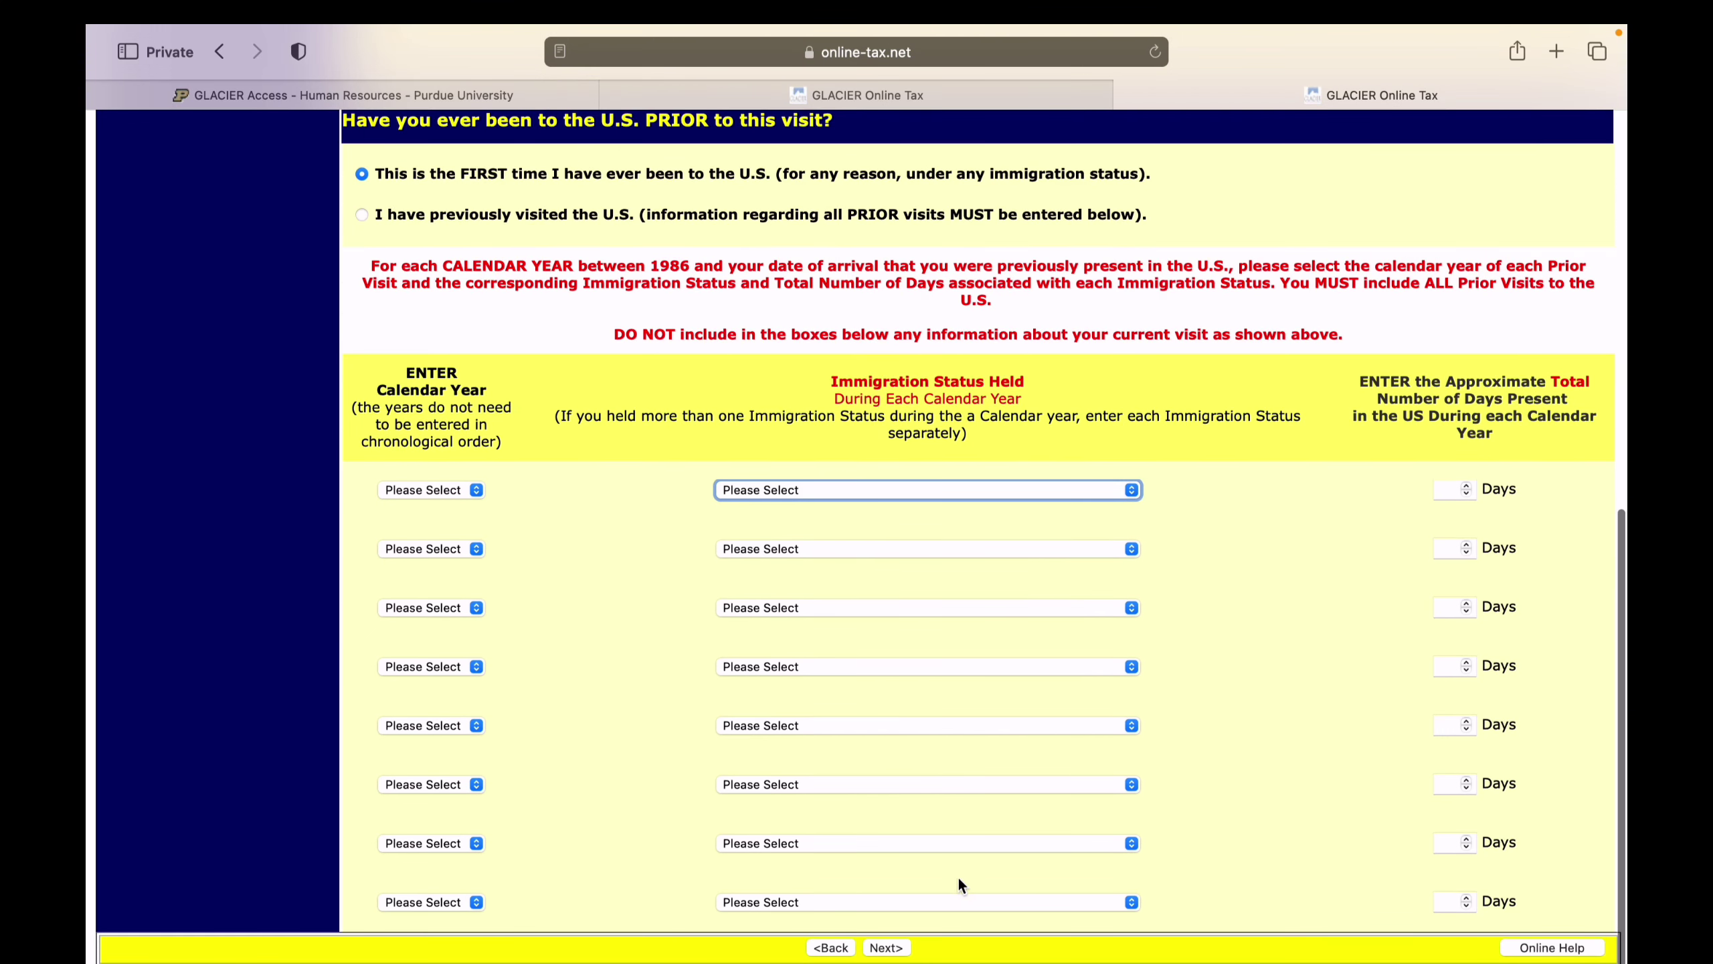
left_click(885, 947)
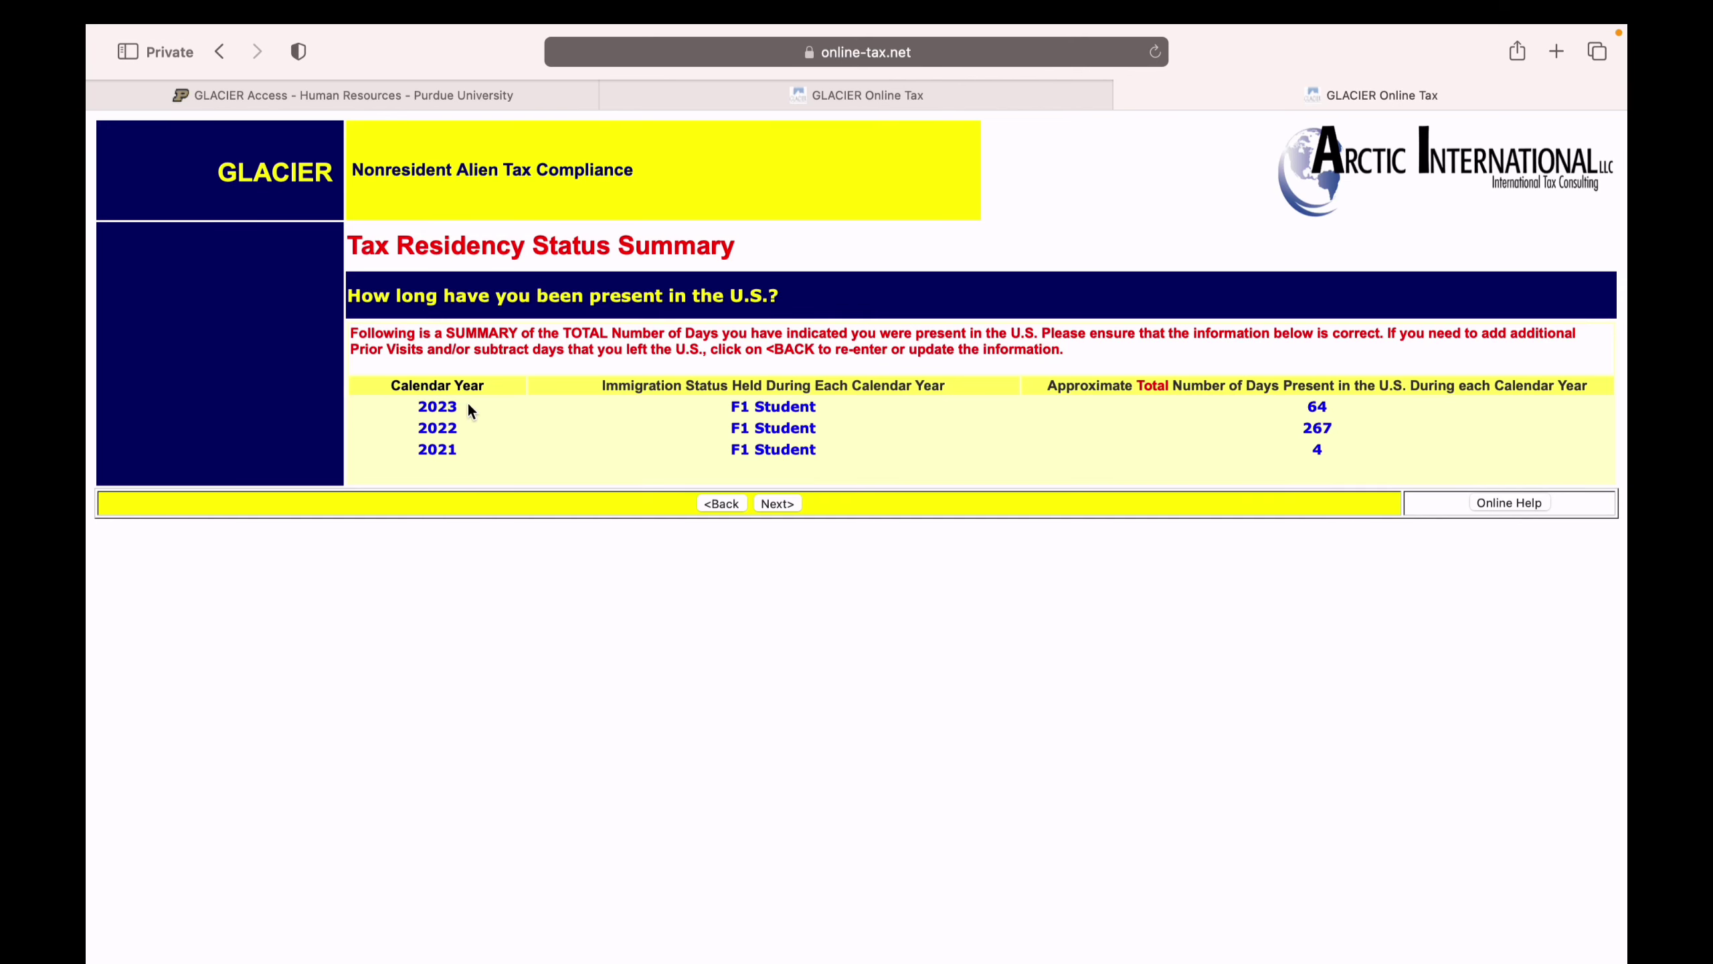
left_click(772, 503)
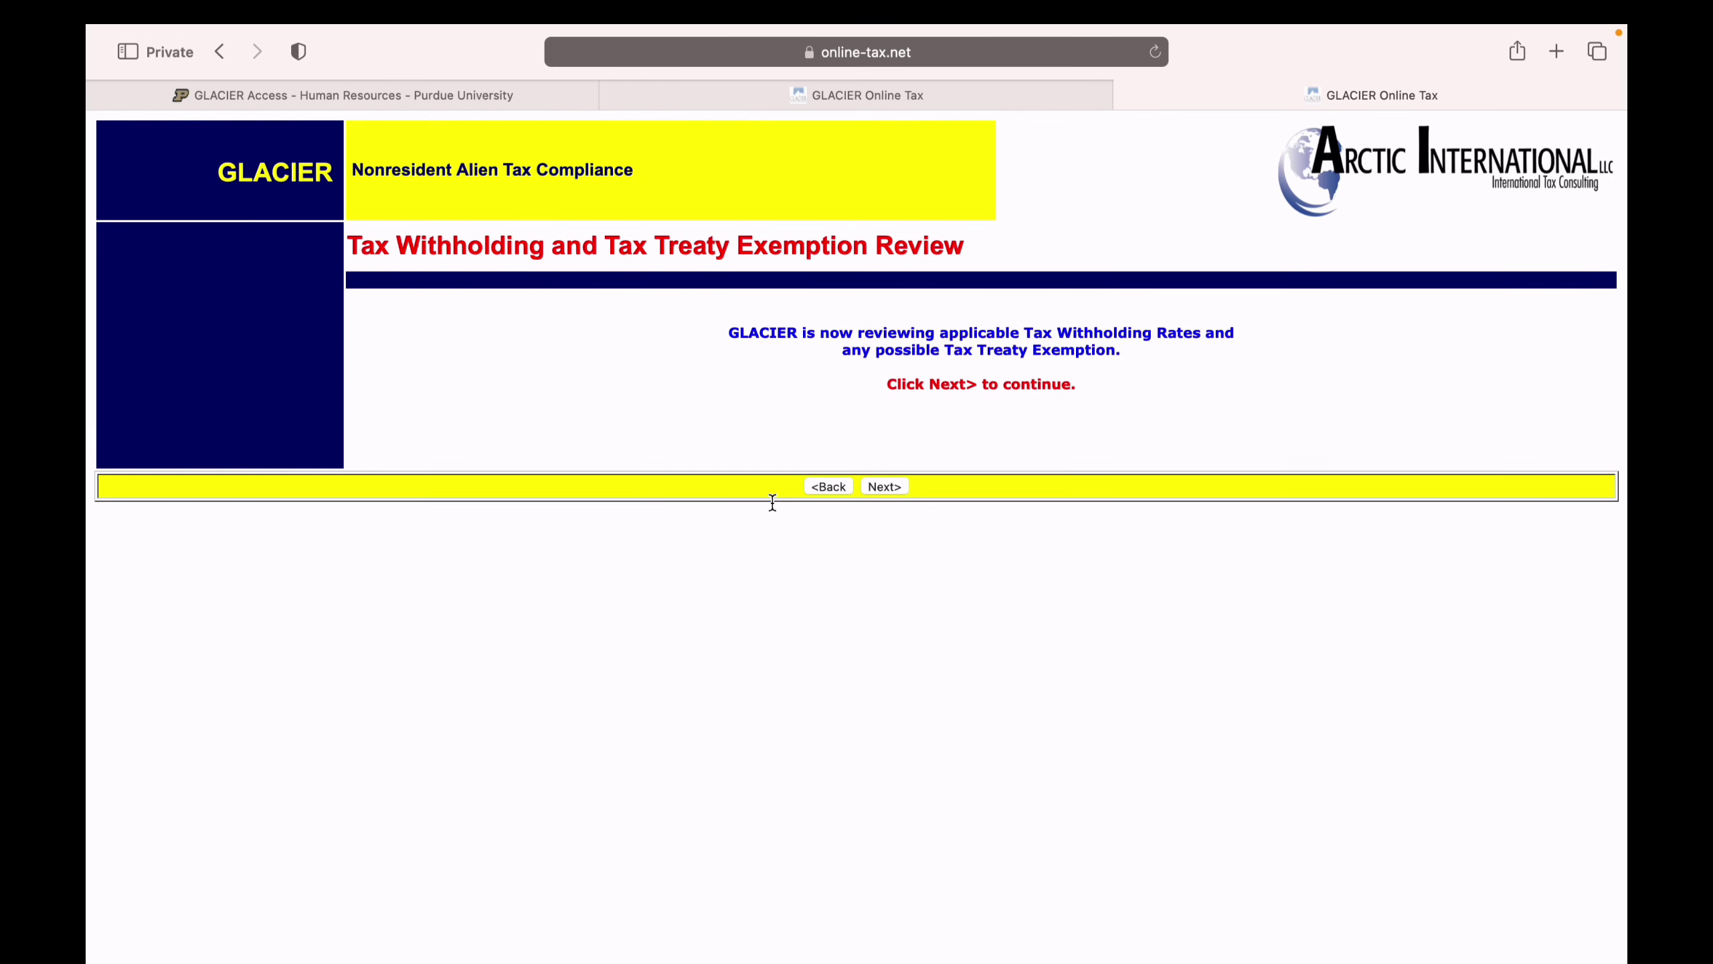
left_click(883, 487)
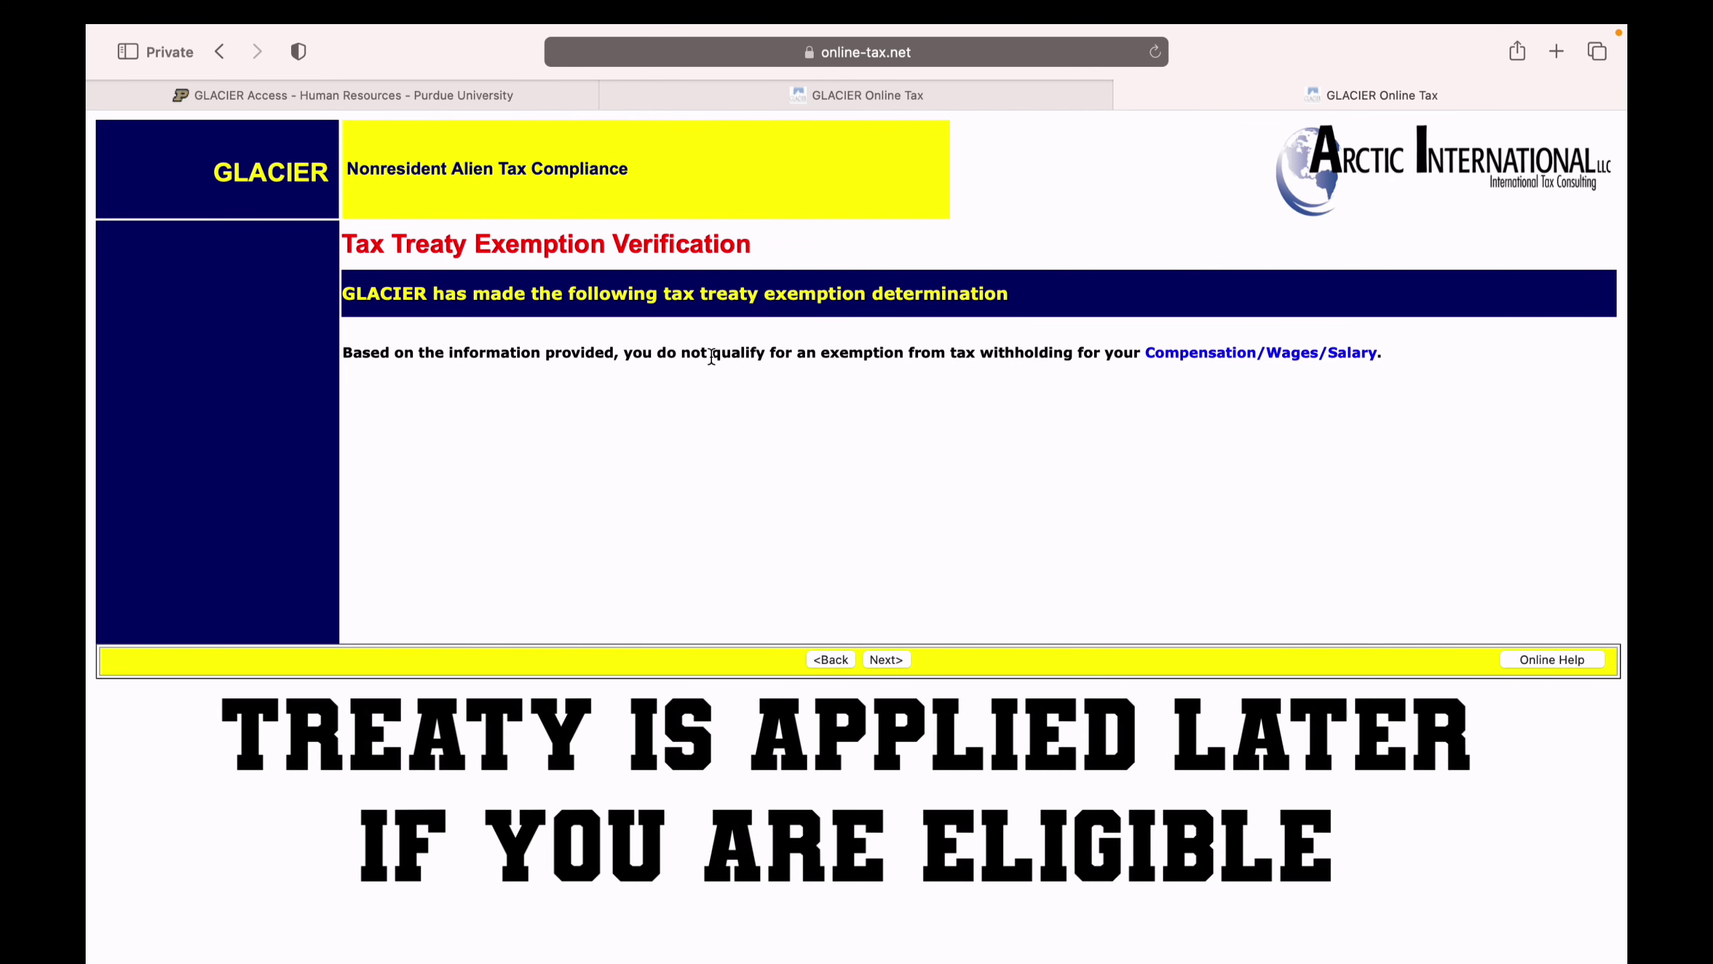
left_click(886, 660)
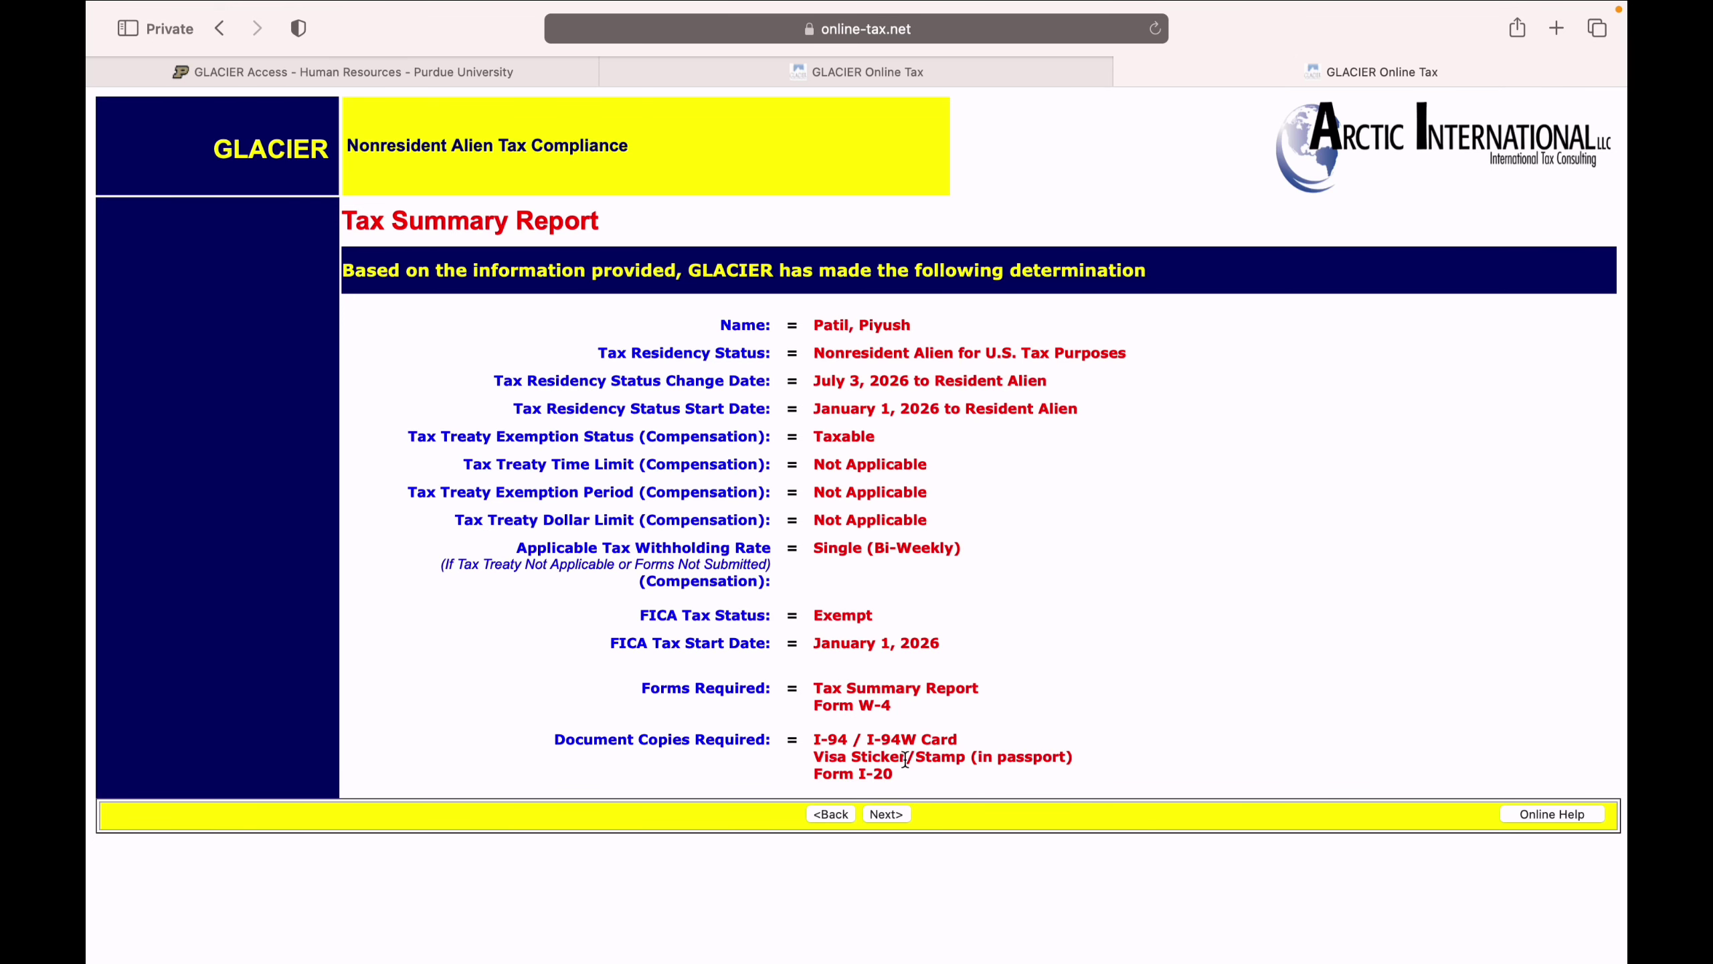
left_click(887, 815)
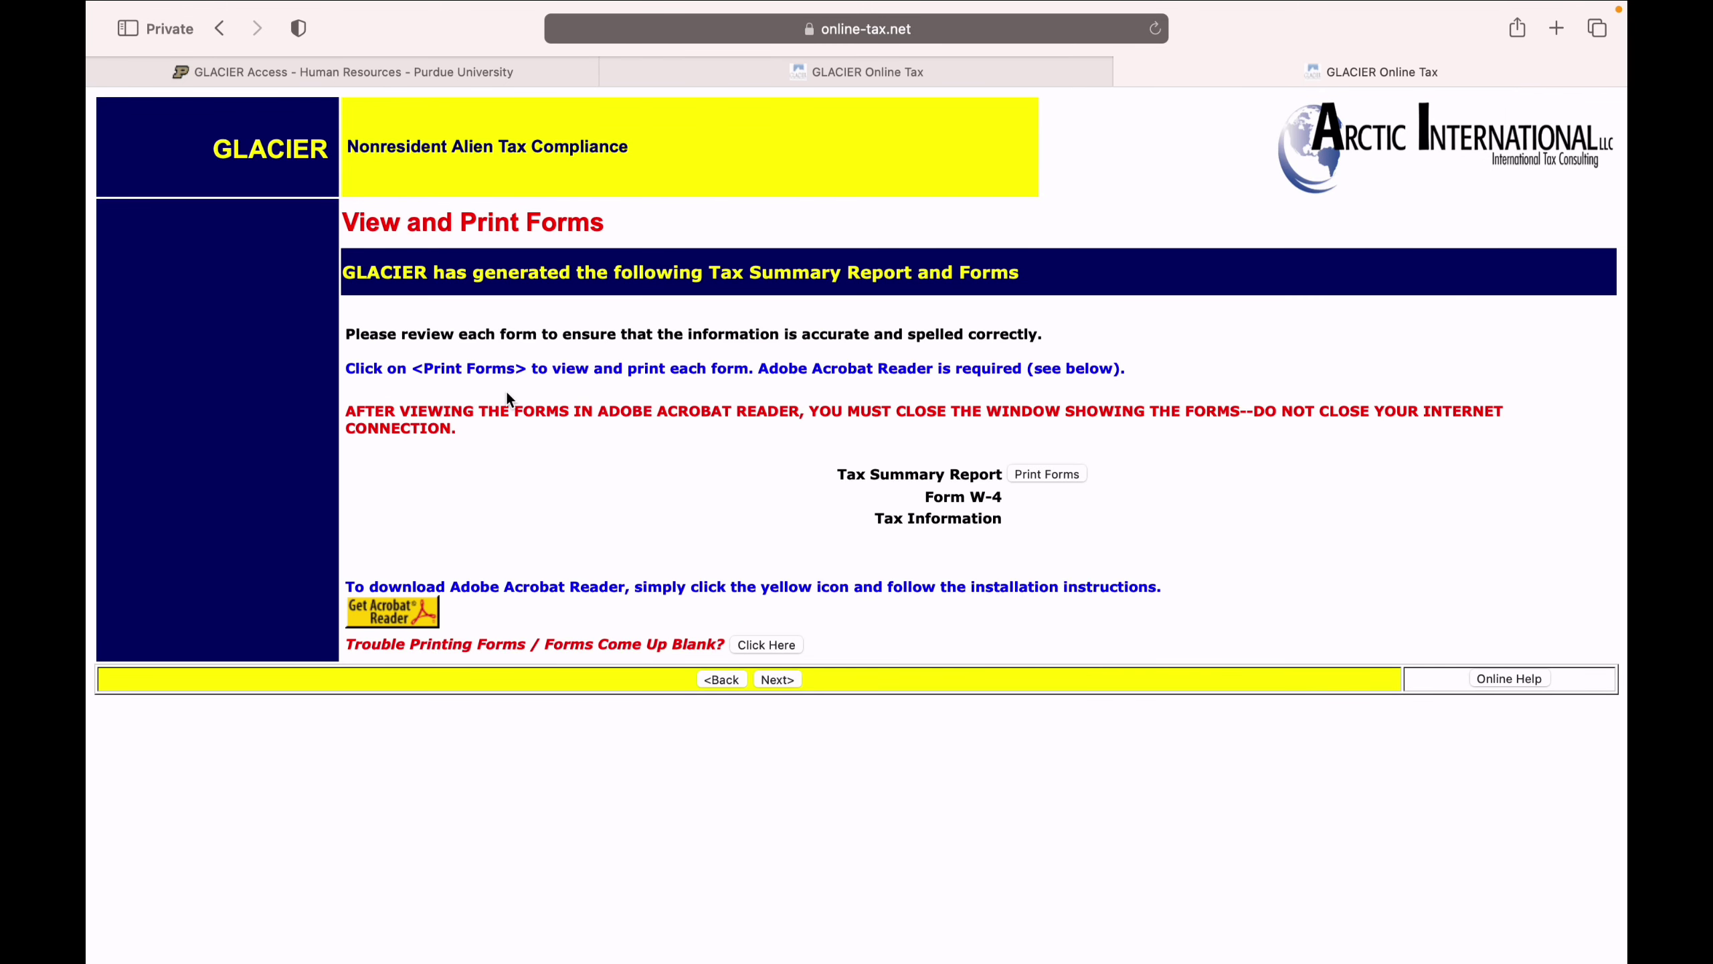
Download the generated forms, allowing downloads from the site, then look over the Tax Summary Report and Form W-4 and close the file
left_click(1065, 475)
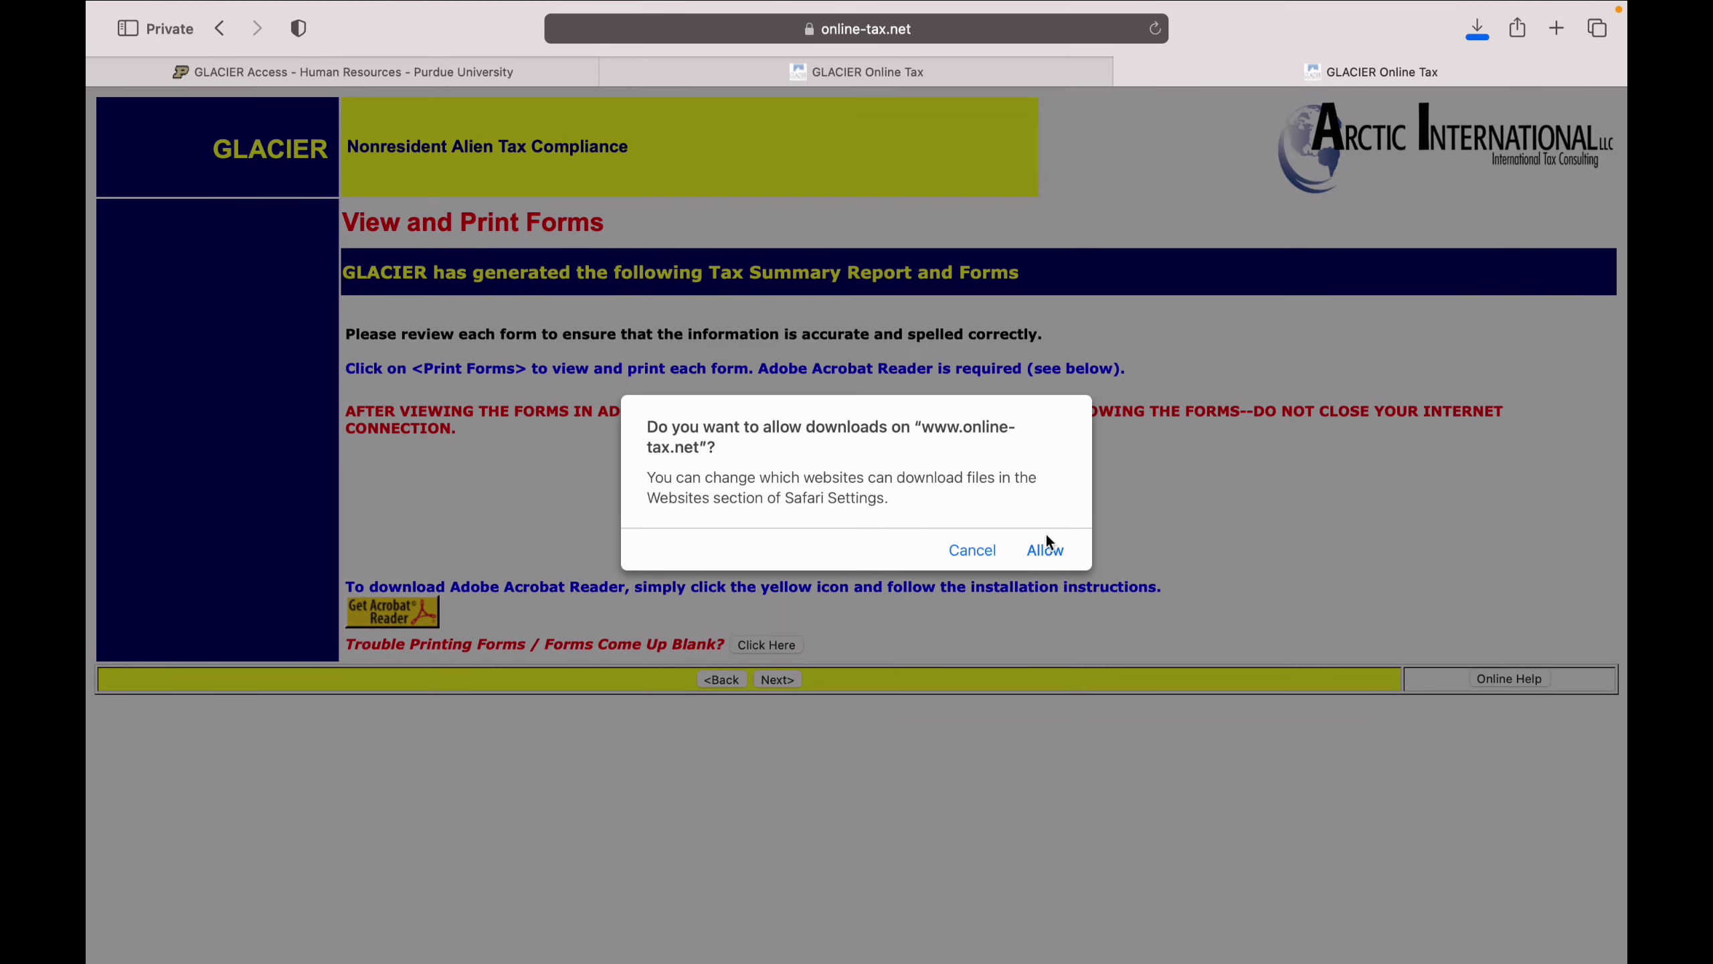
left_click(1045, 550)
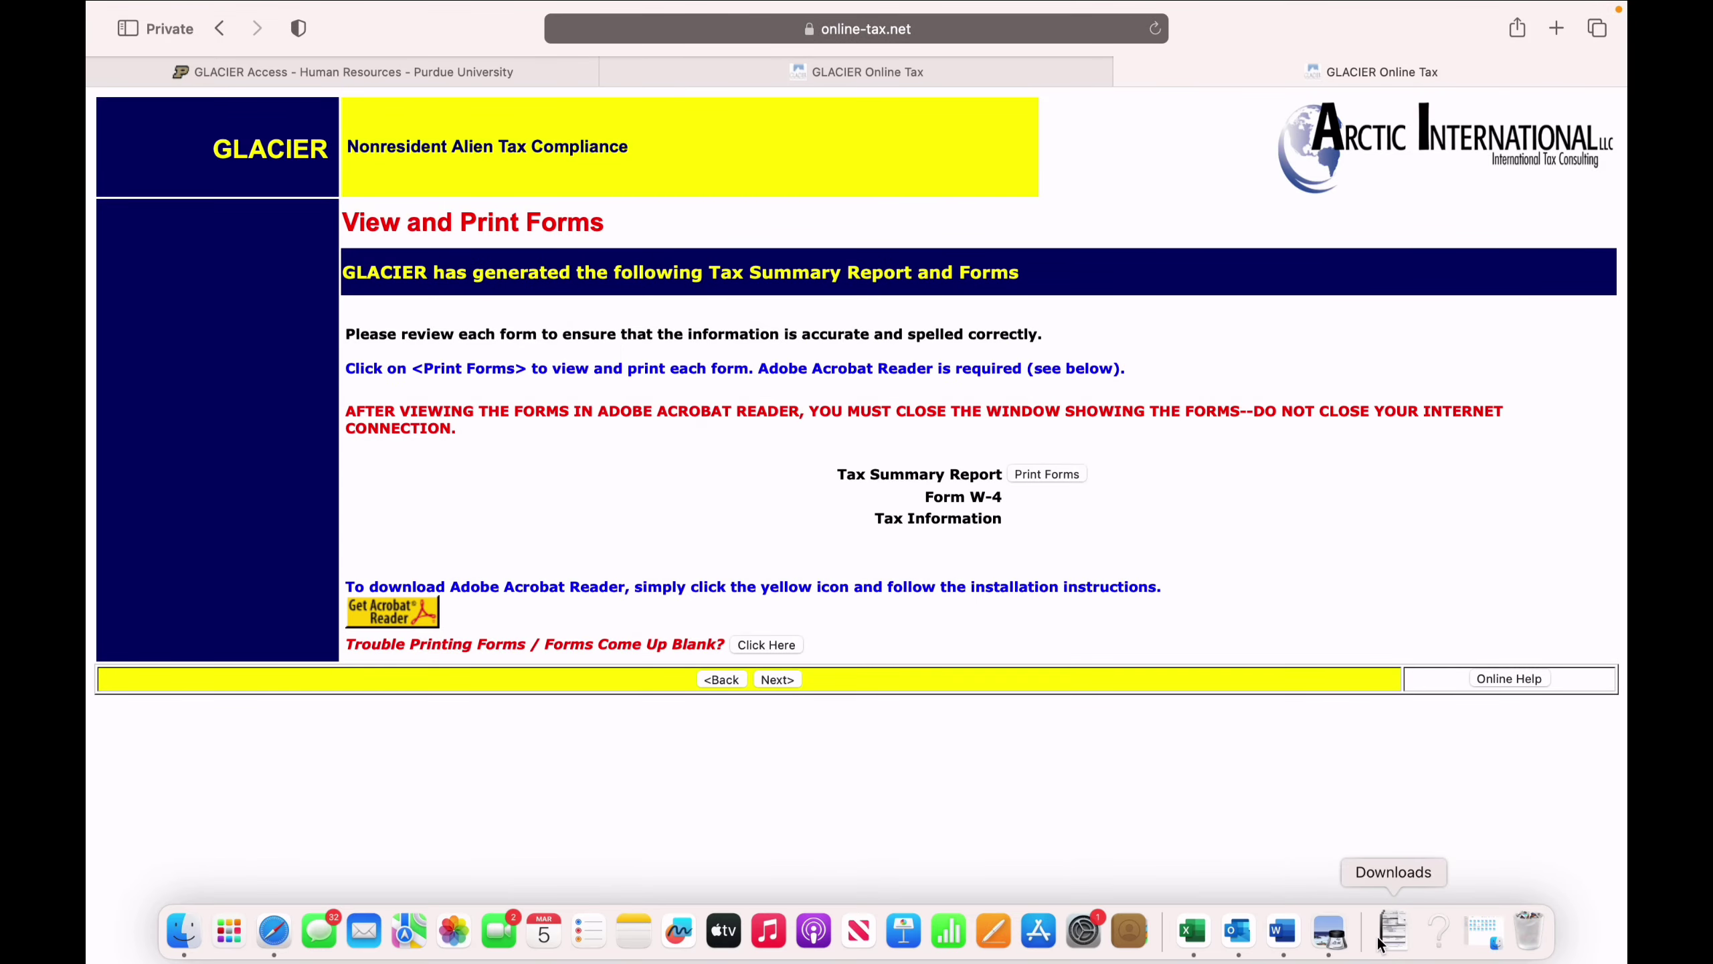
left_click(1392, 933)
left_click(1396, 870)
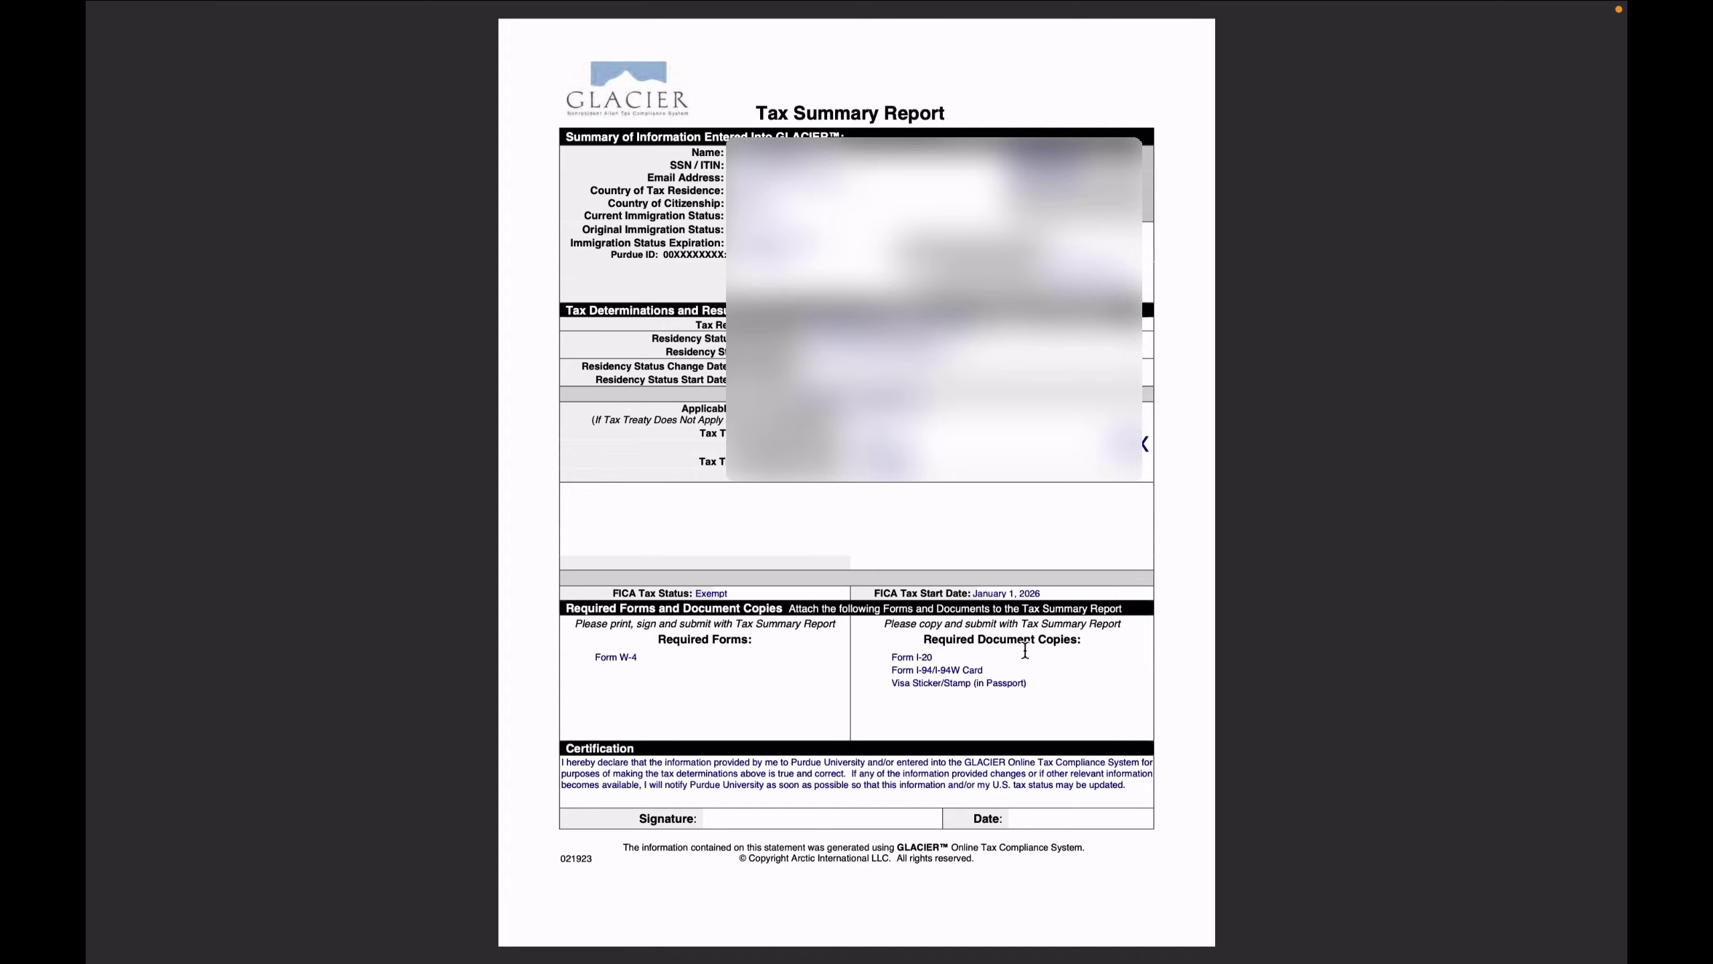
scroll(955, 725, "down", 5)
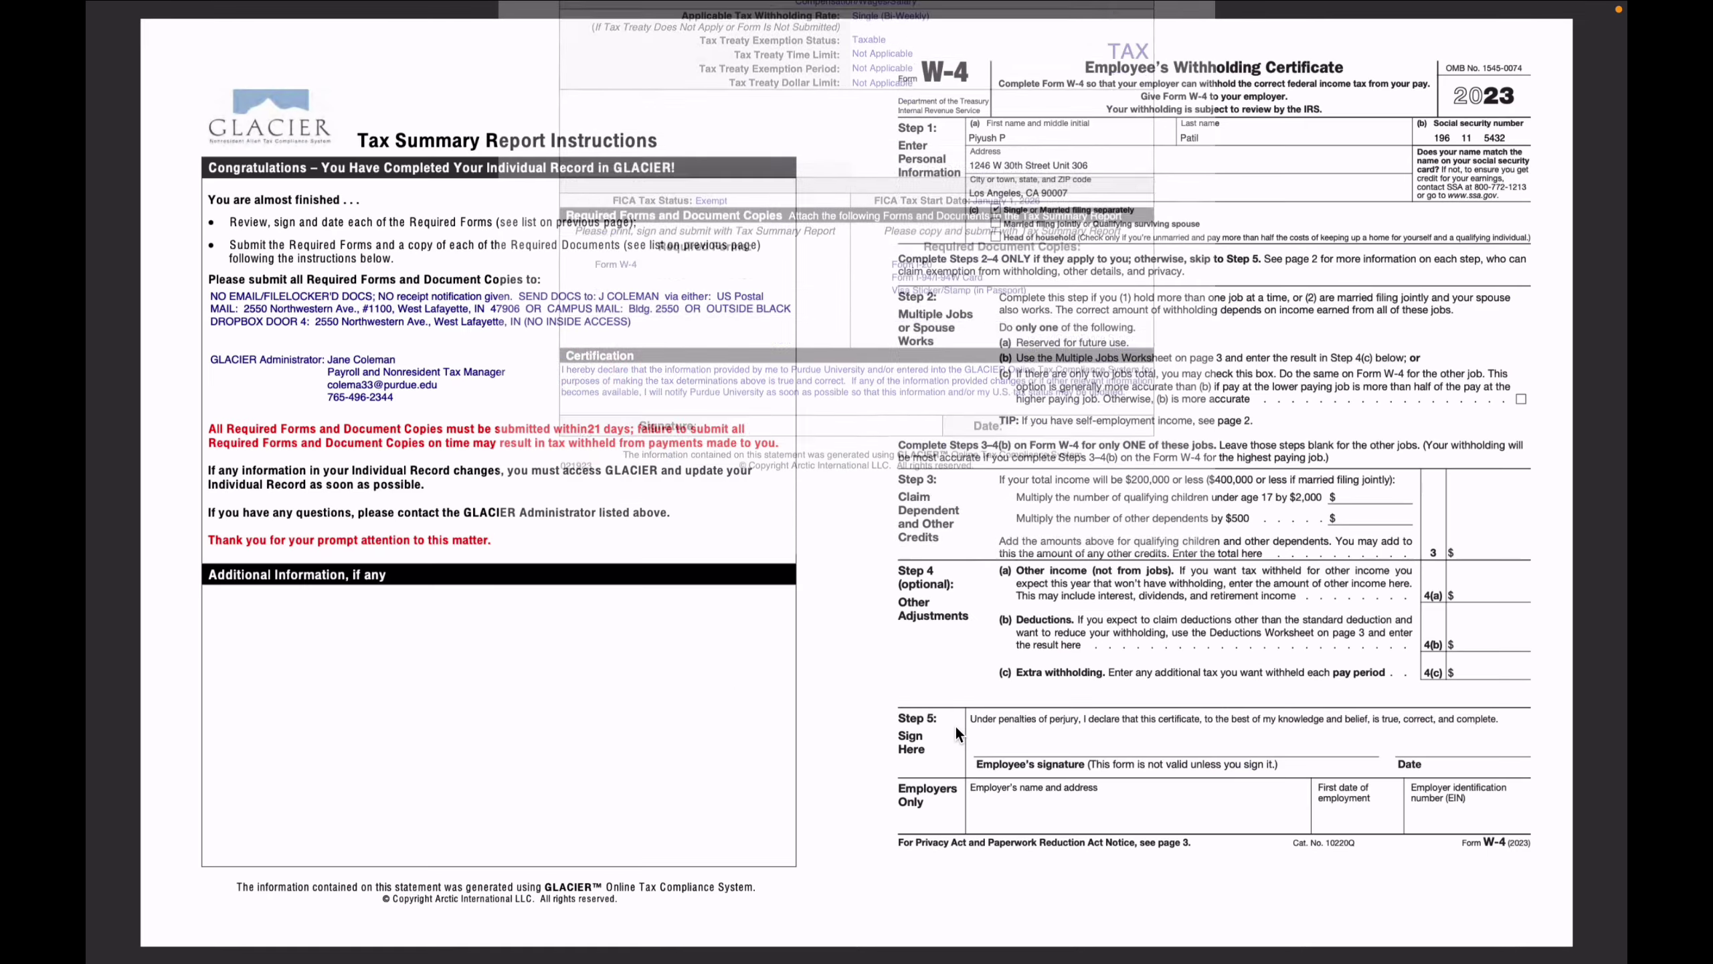
key("super+w")
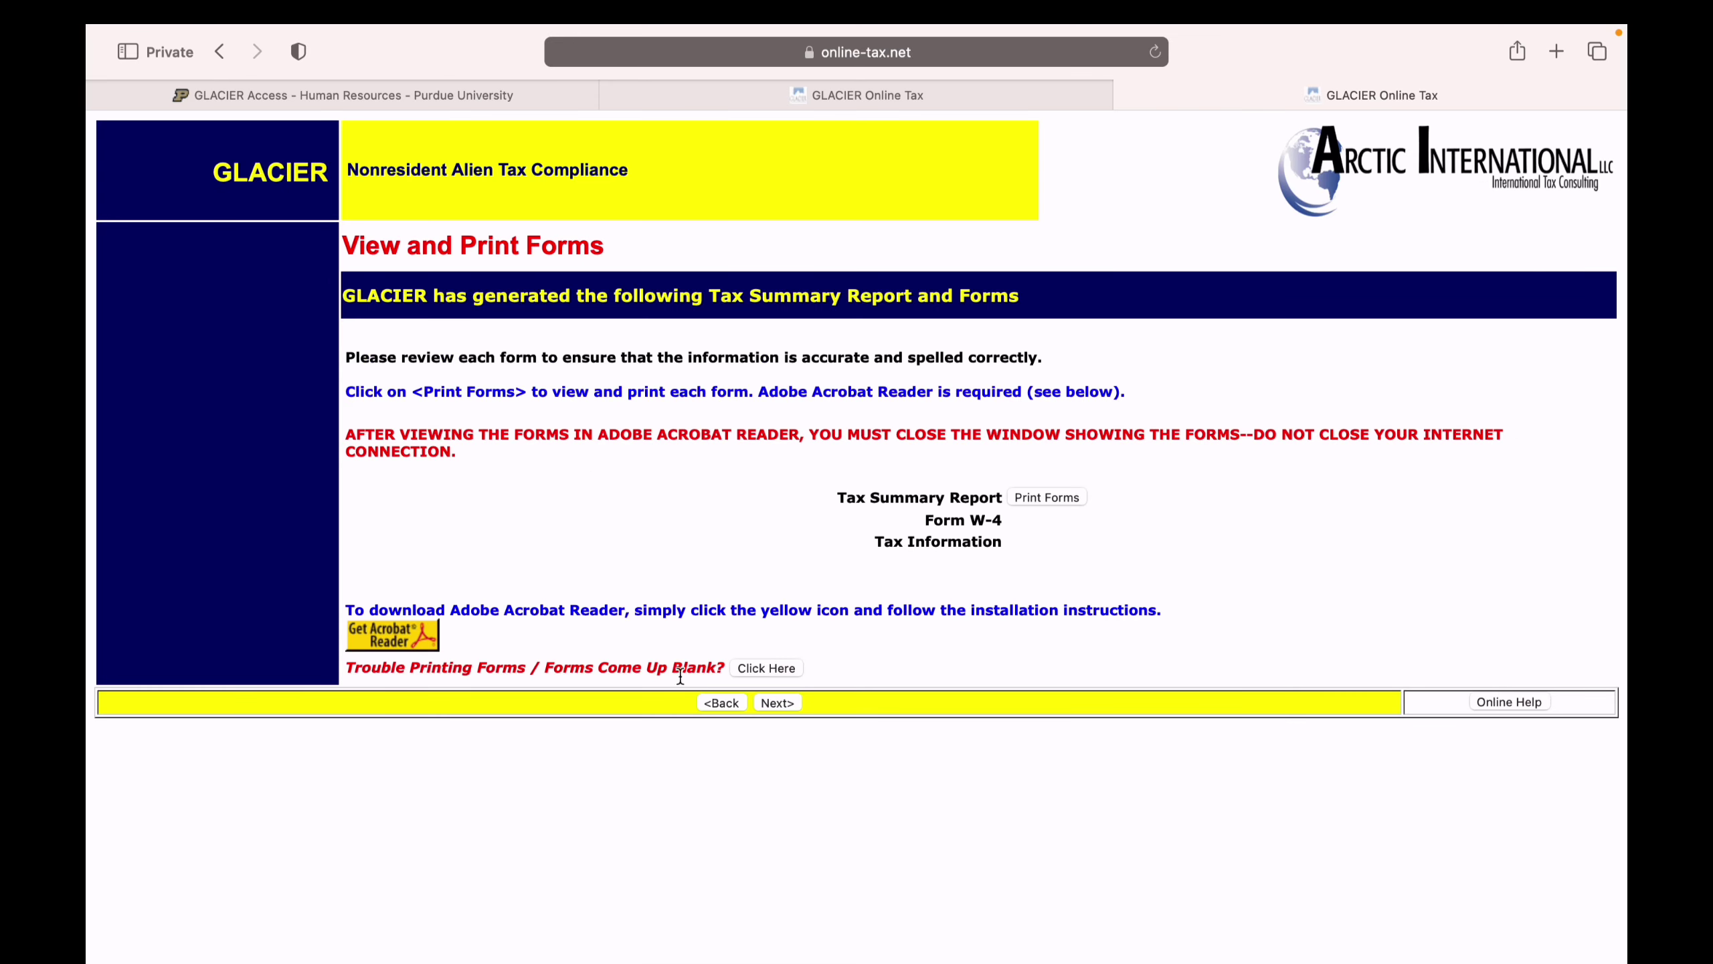
Finish the individual record and return to the list of GLACIER activities
left_click(793, 703)
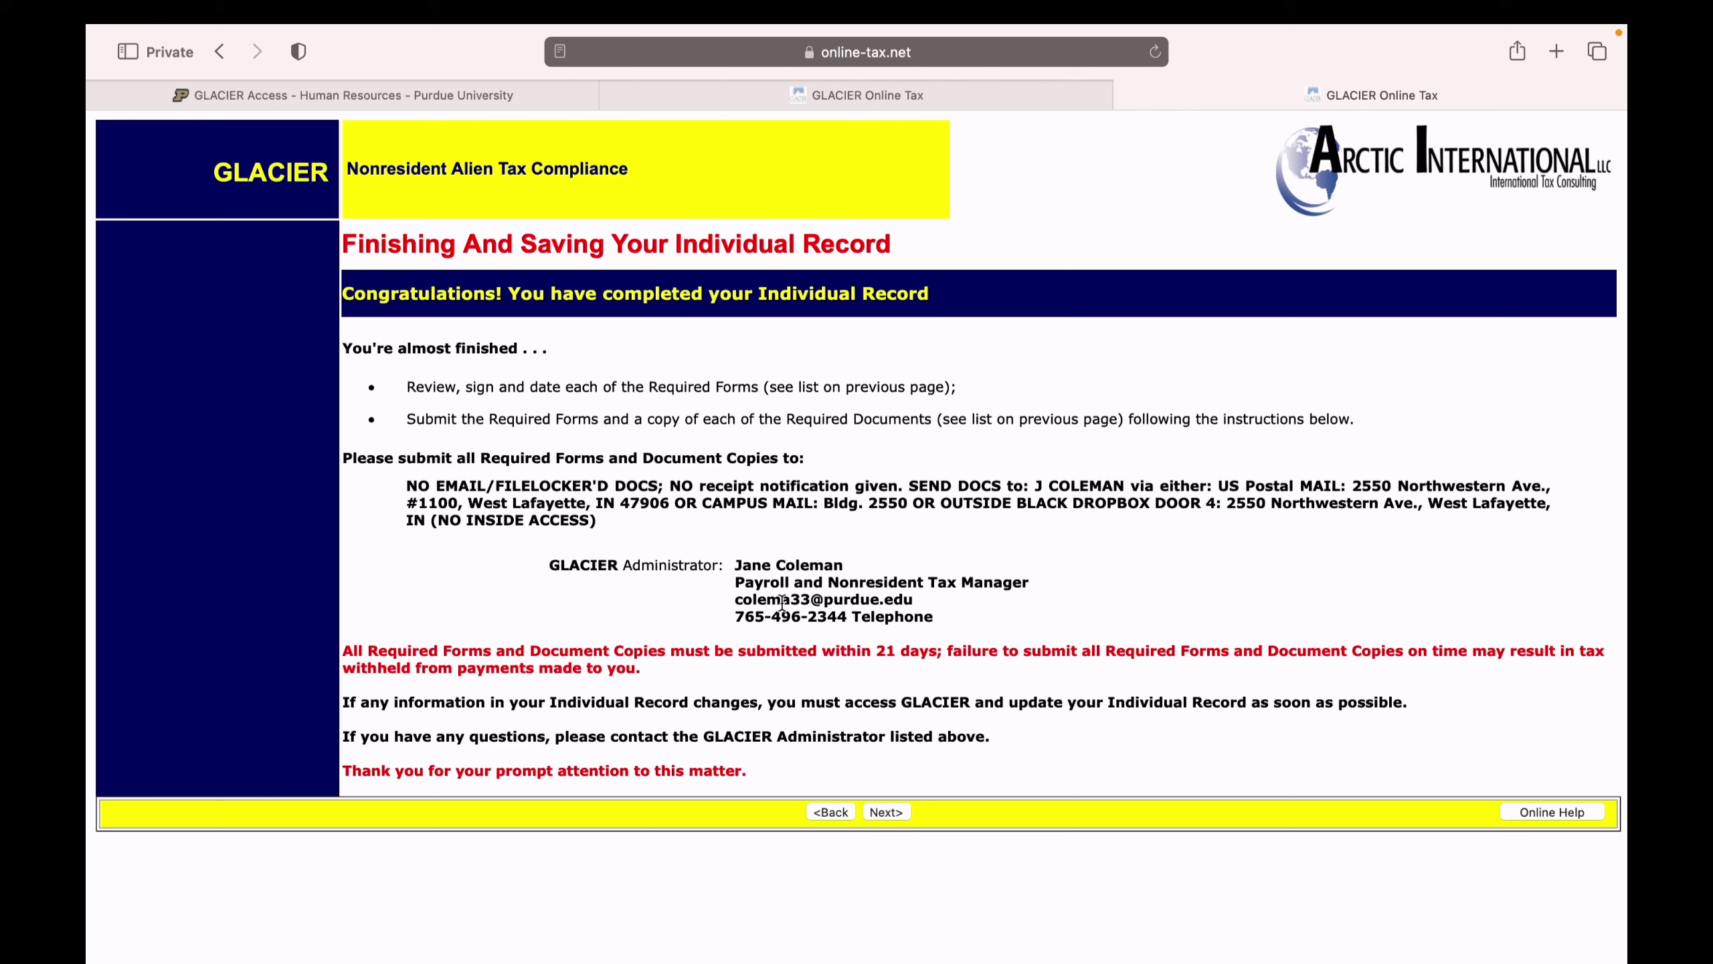
left_click(884, 812)
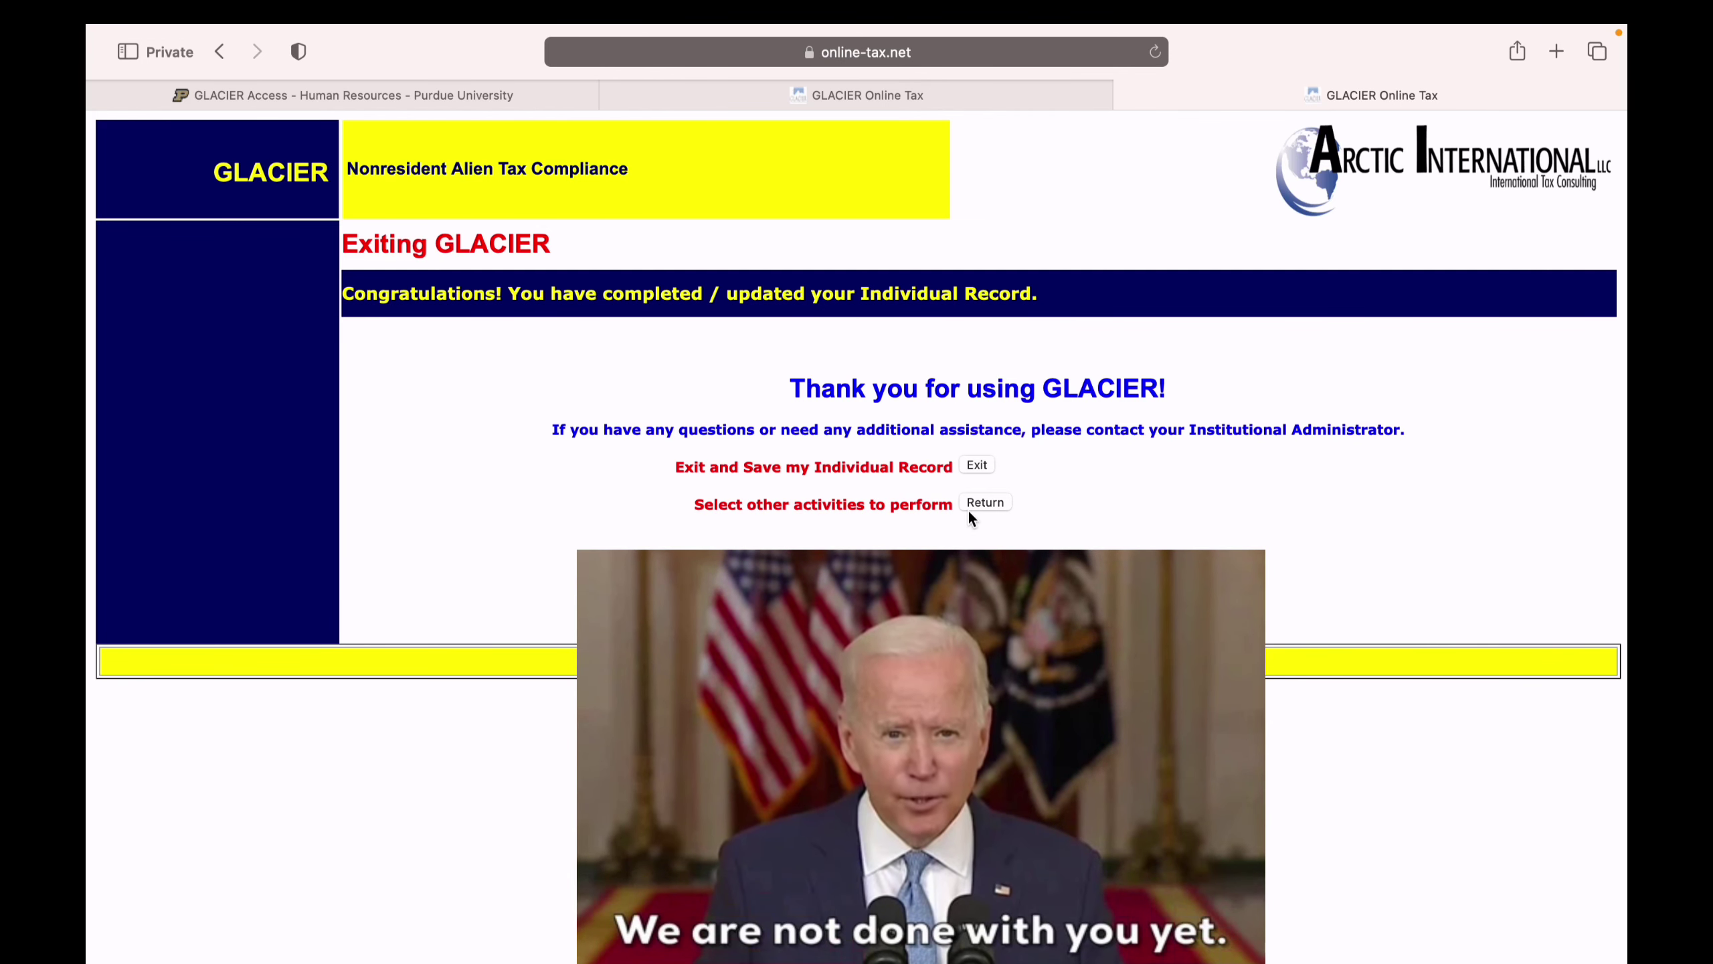
left_click(988, 504)
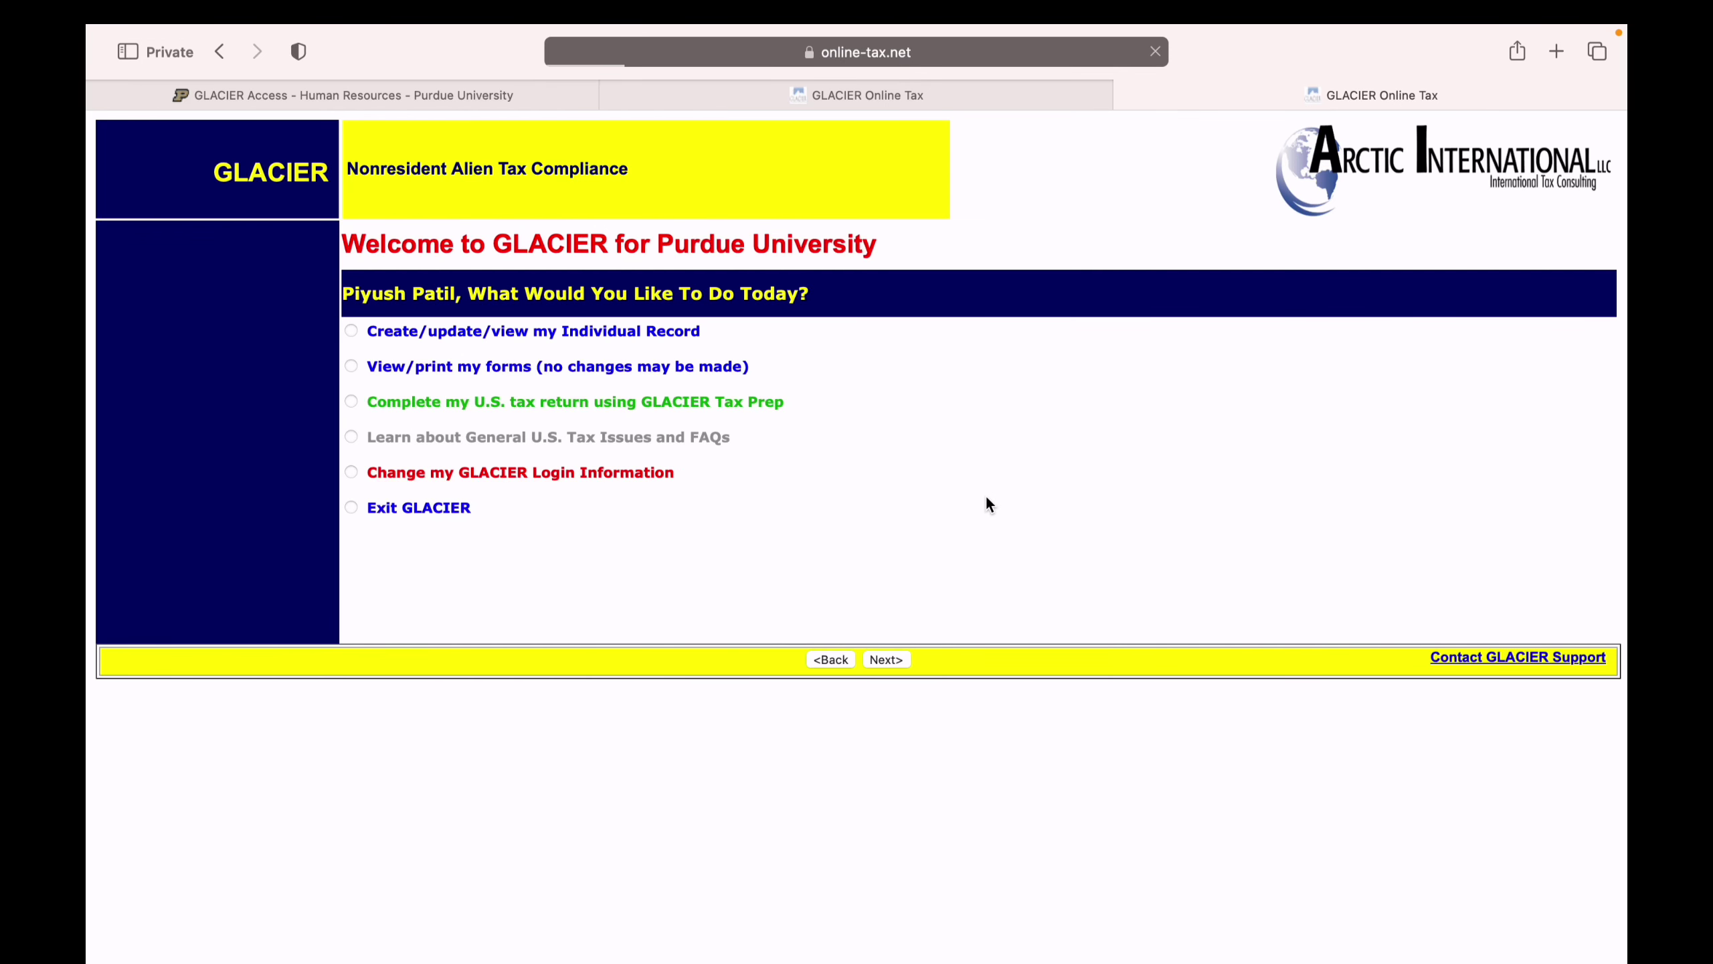
Choose to complete the U.S. tax return using GLACIER Tax Prep and verify that all displayed information is complete and correct
left_click(351, 402)
left_click(895, 659)
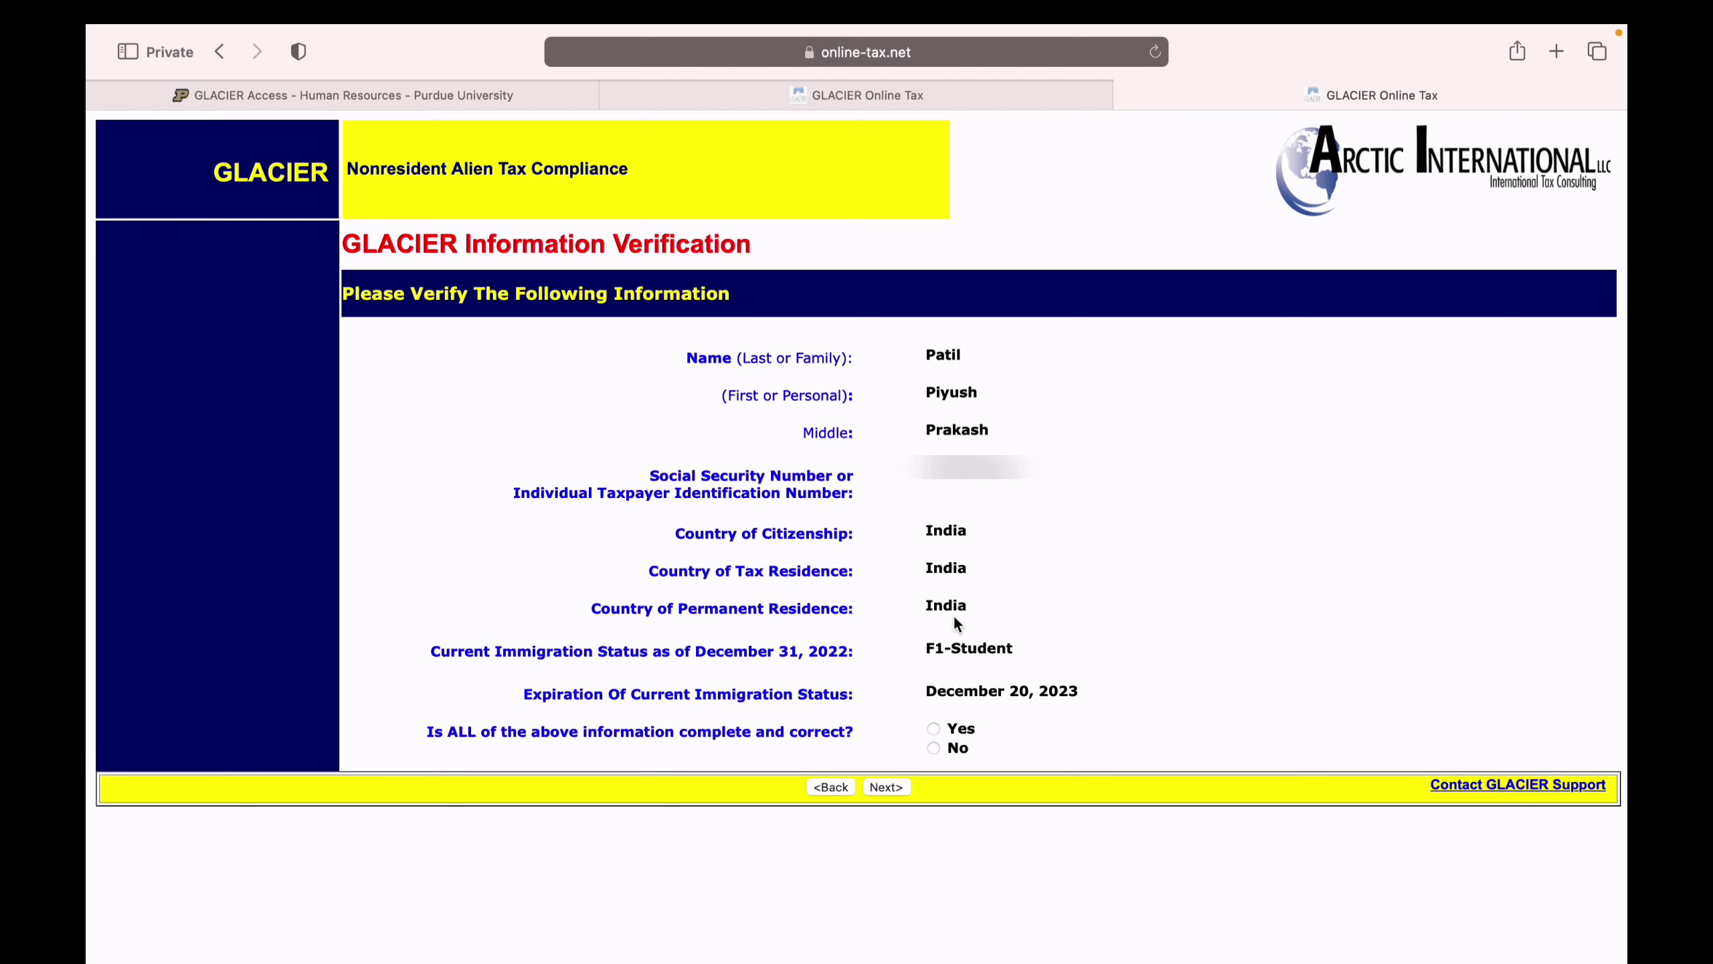
left_click(935, 728)
left_click(897, 790)
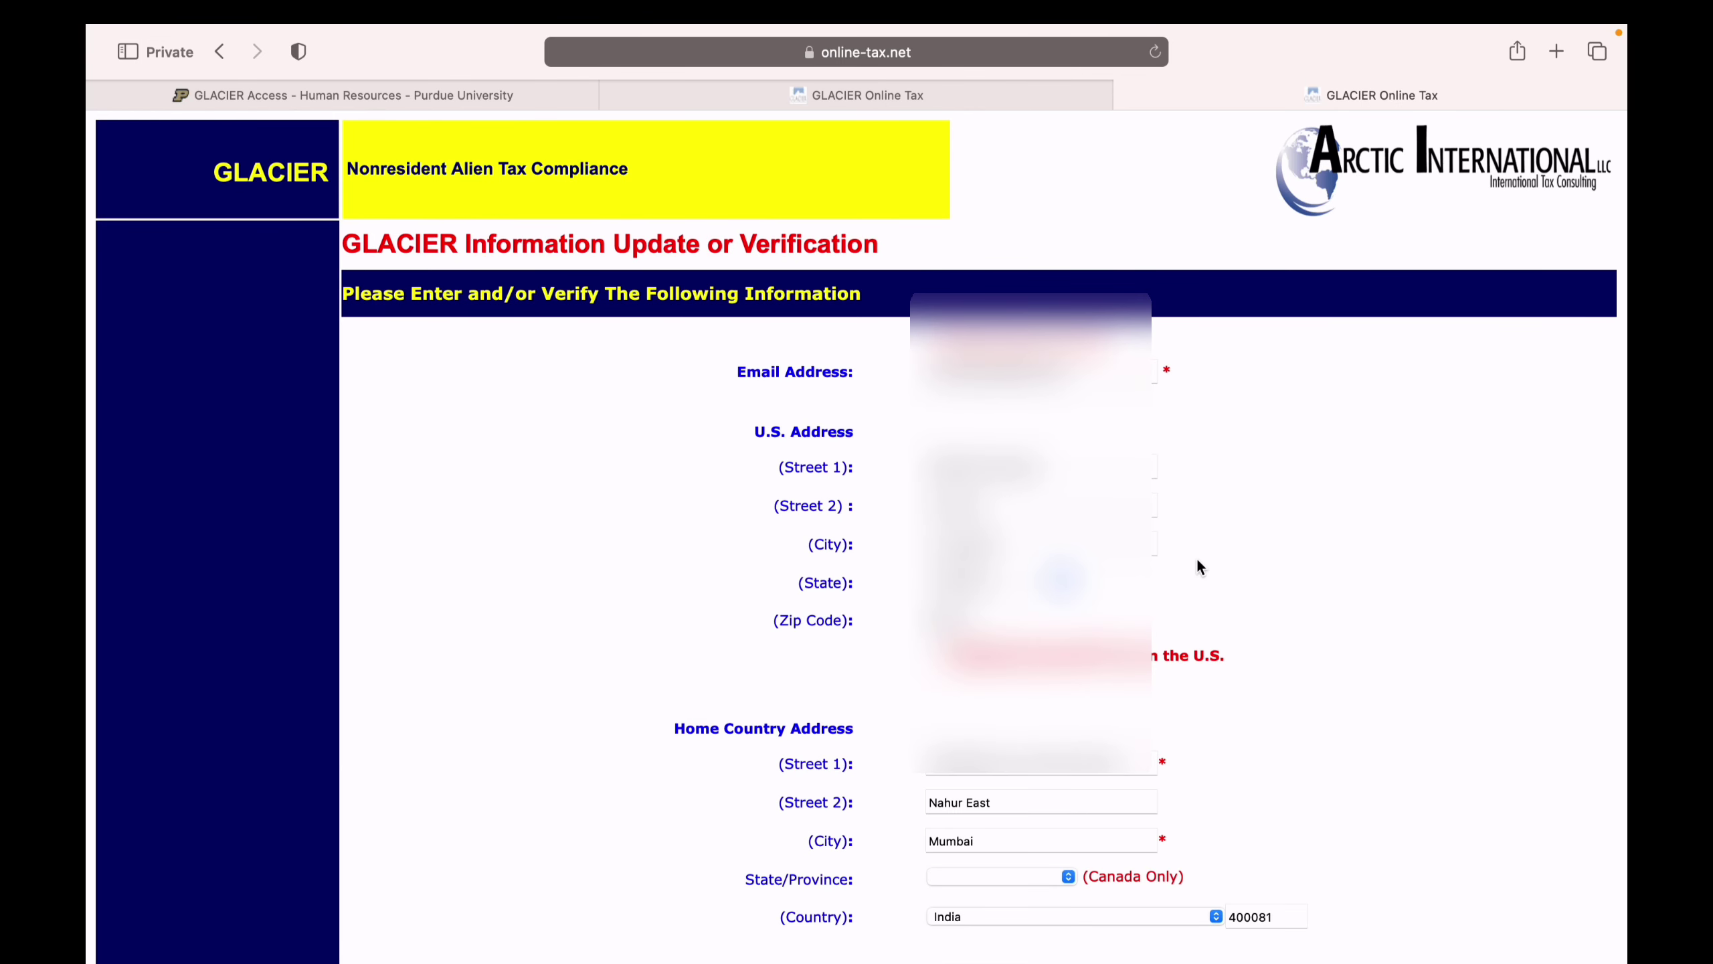
Fill in the passport number on the information update page and submit the address details
scroll(1198, 564, "down", 2)
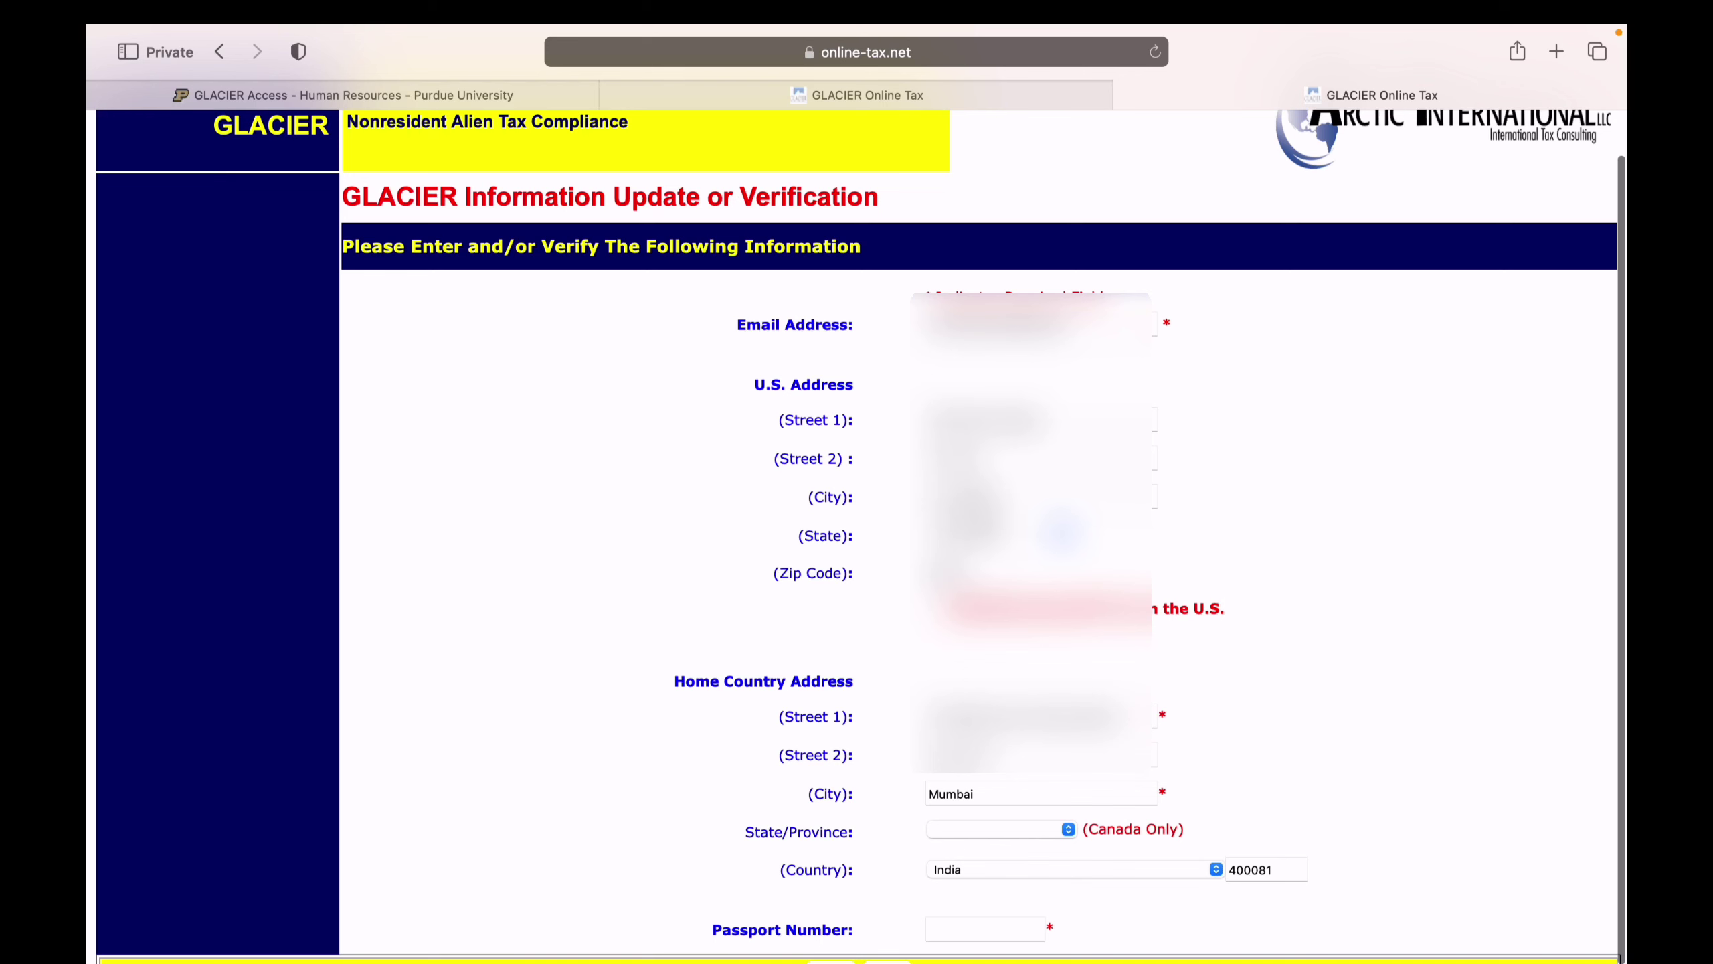
scroll(909, 606, "down", 1)
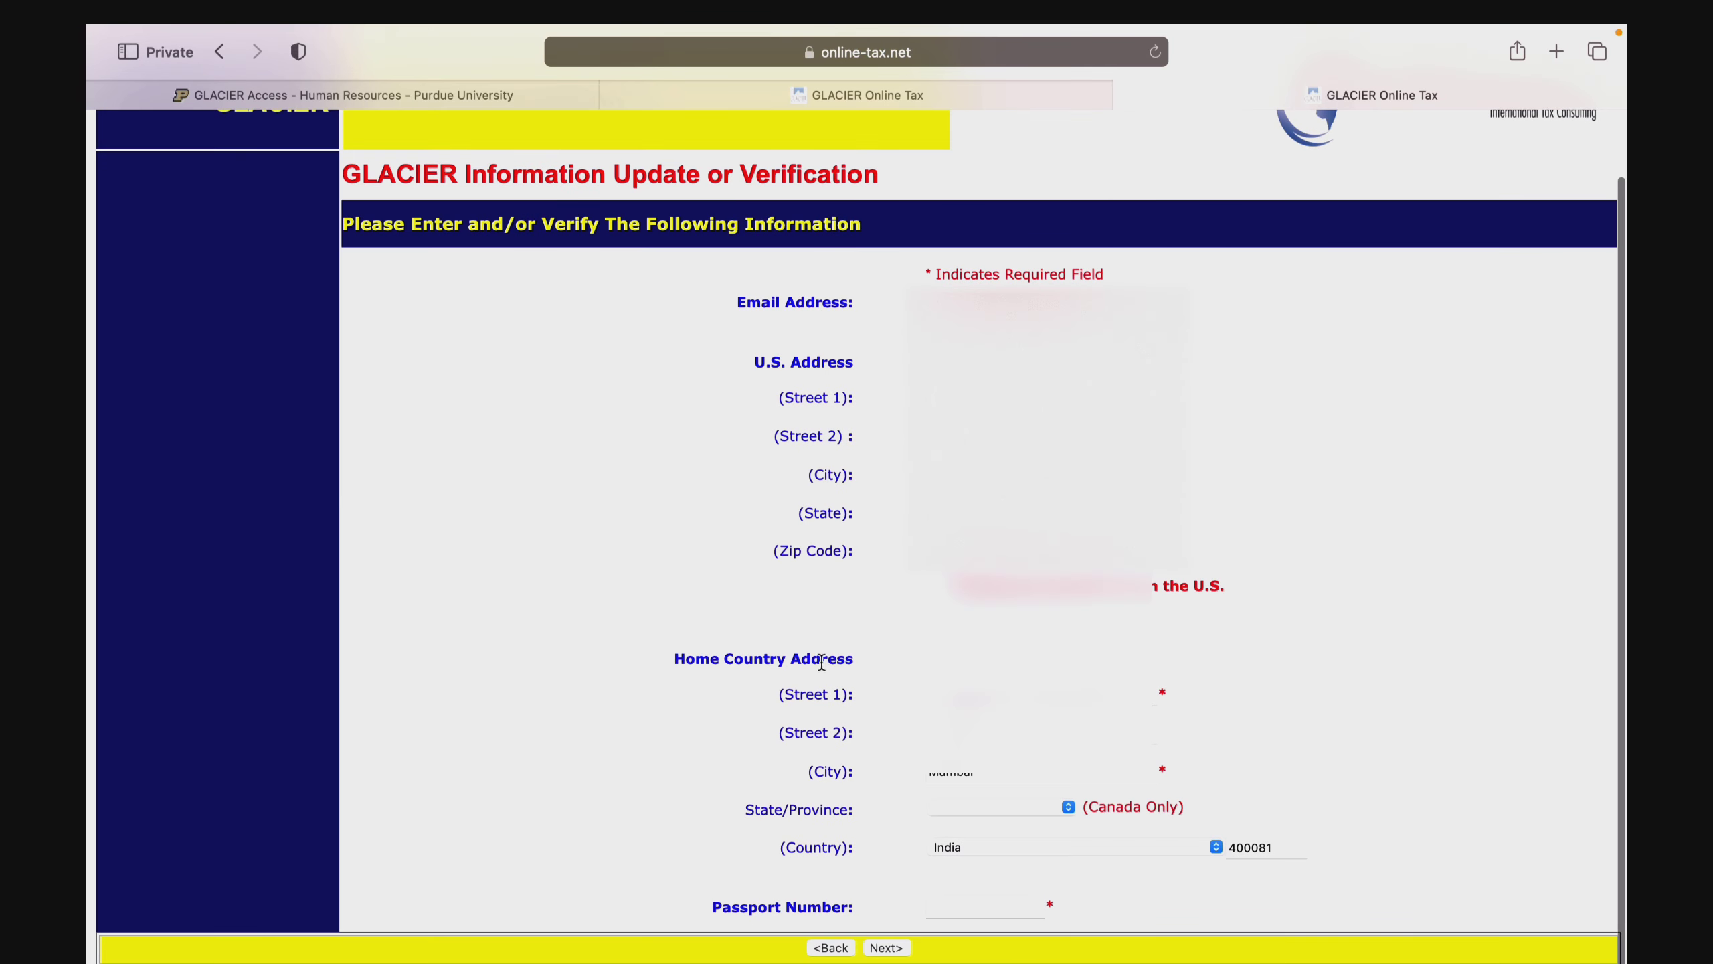
left_click(933, 914)
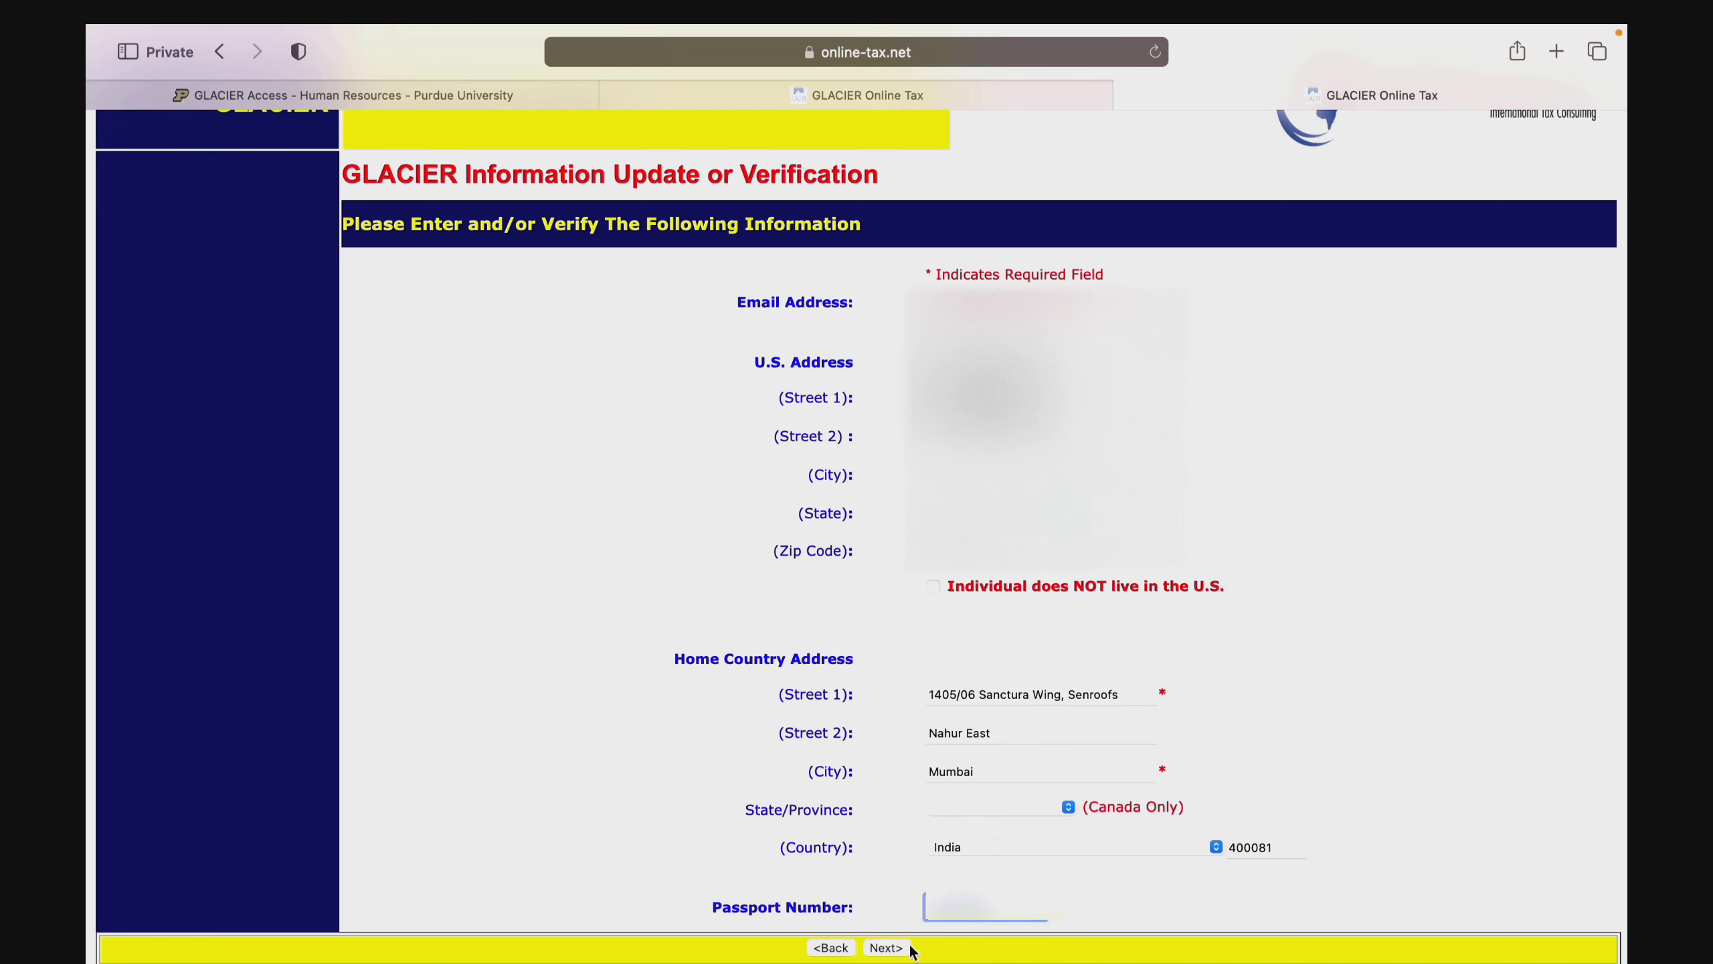
left_click(886, 947)
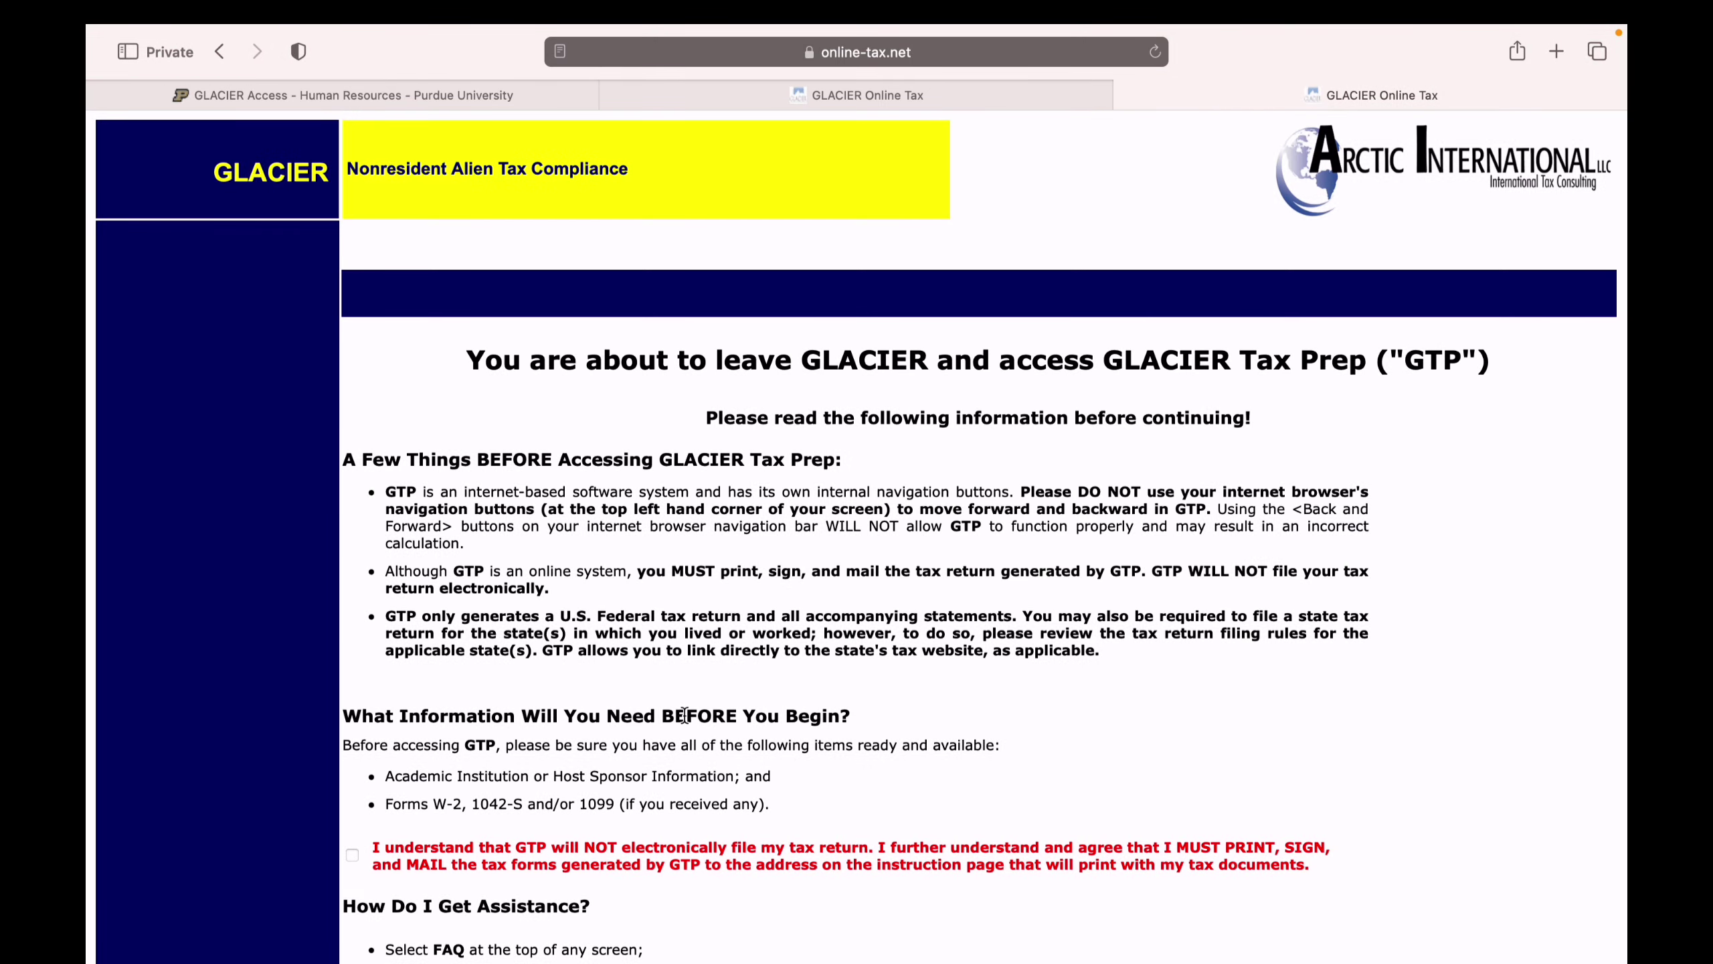
Agree to print, sign and mail the tax forms generated by GTP, and continue to GLACIER Tax Prep
scroll(684, 715, "down", 4)
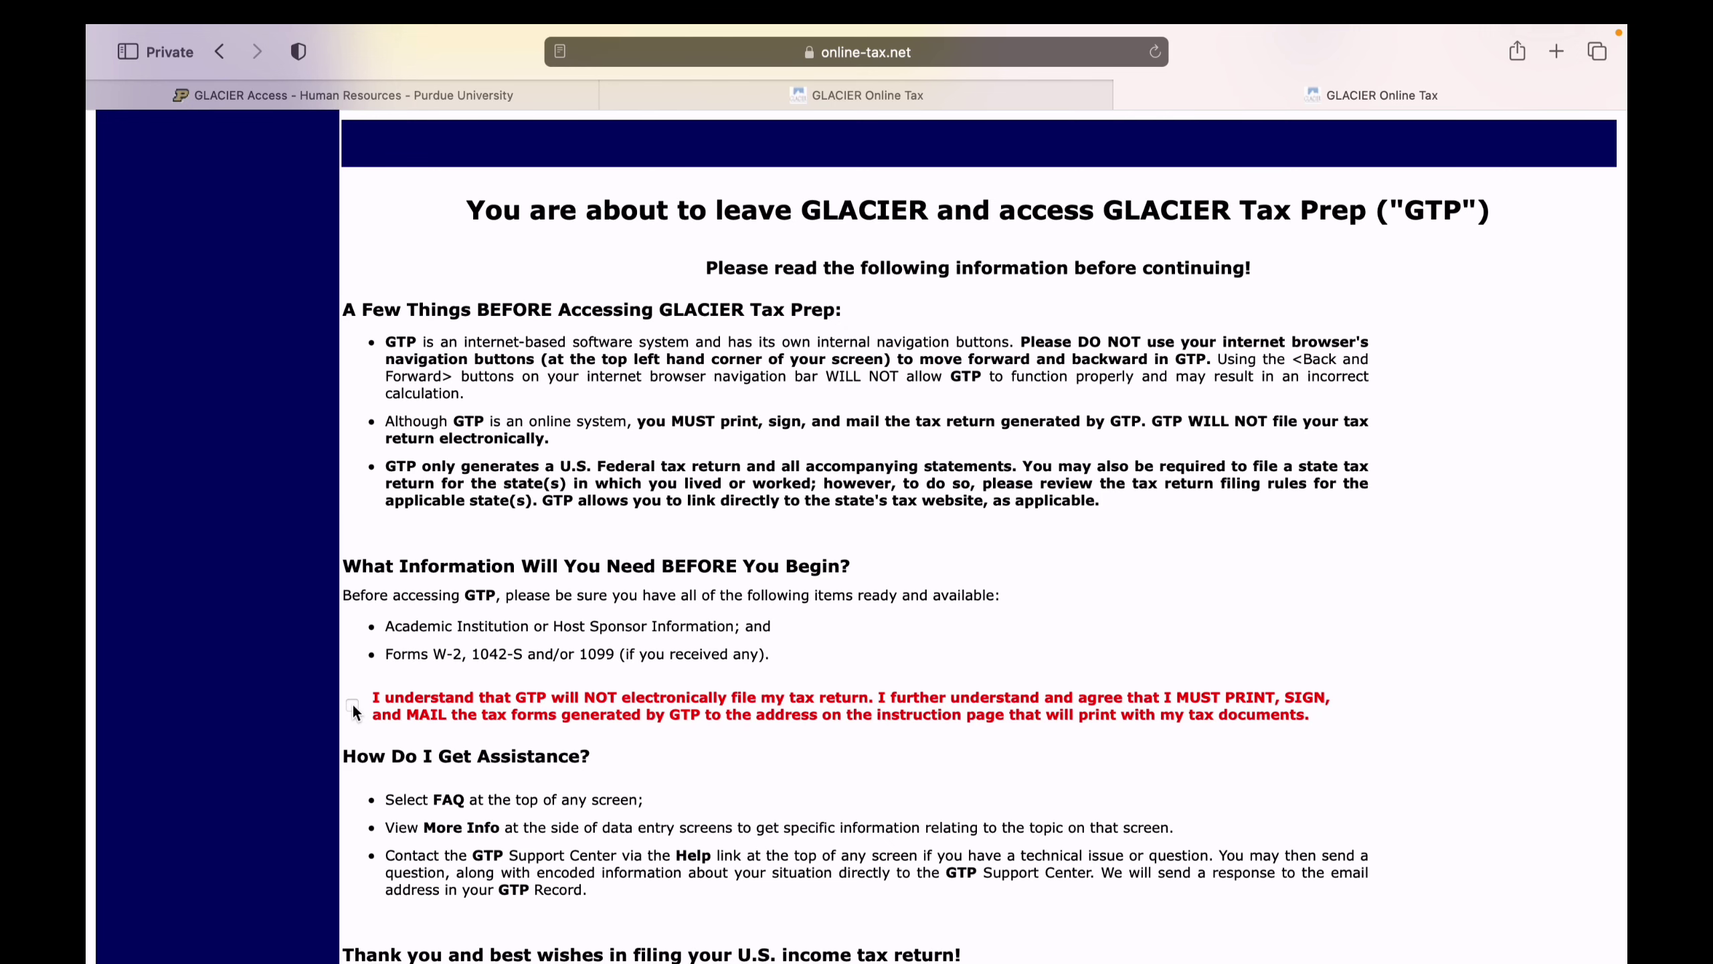
scroll(774, 787, "down", 3)
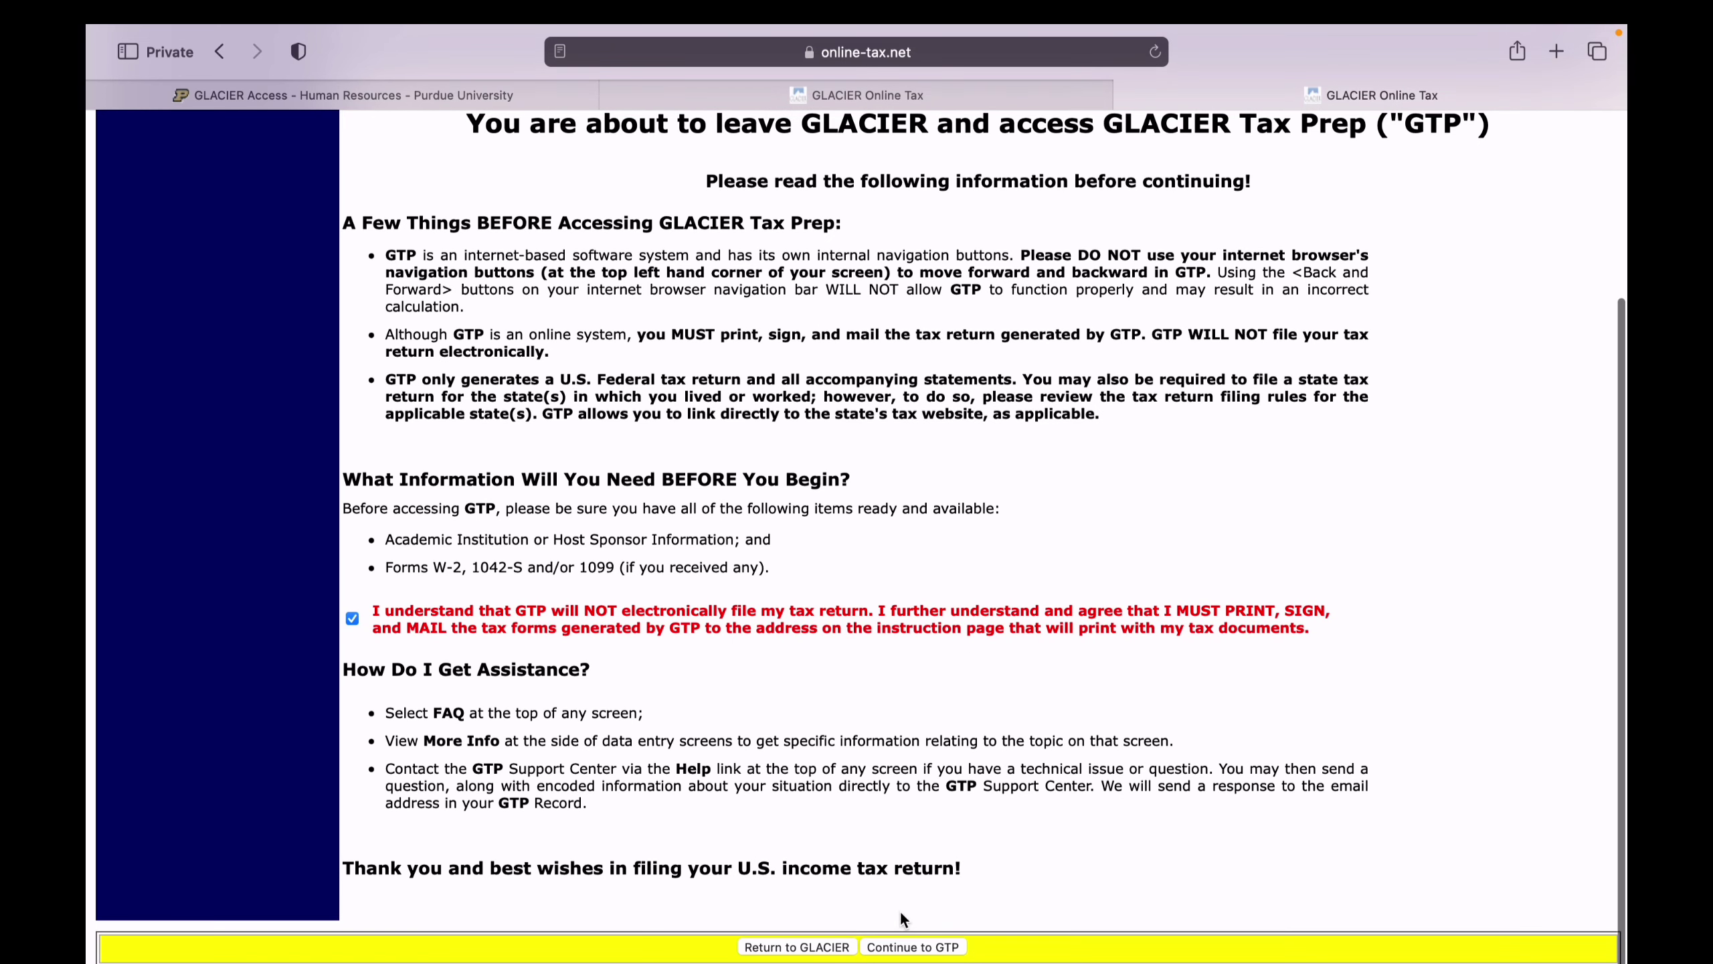
left_click(908, 948)
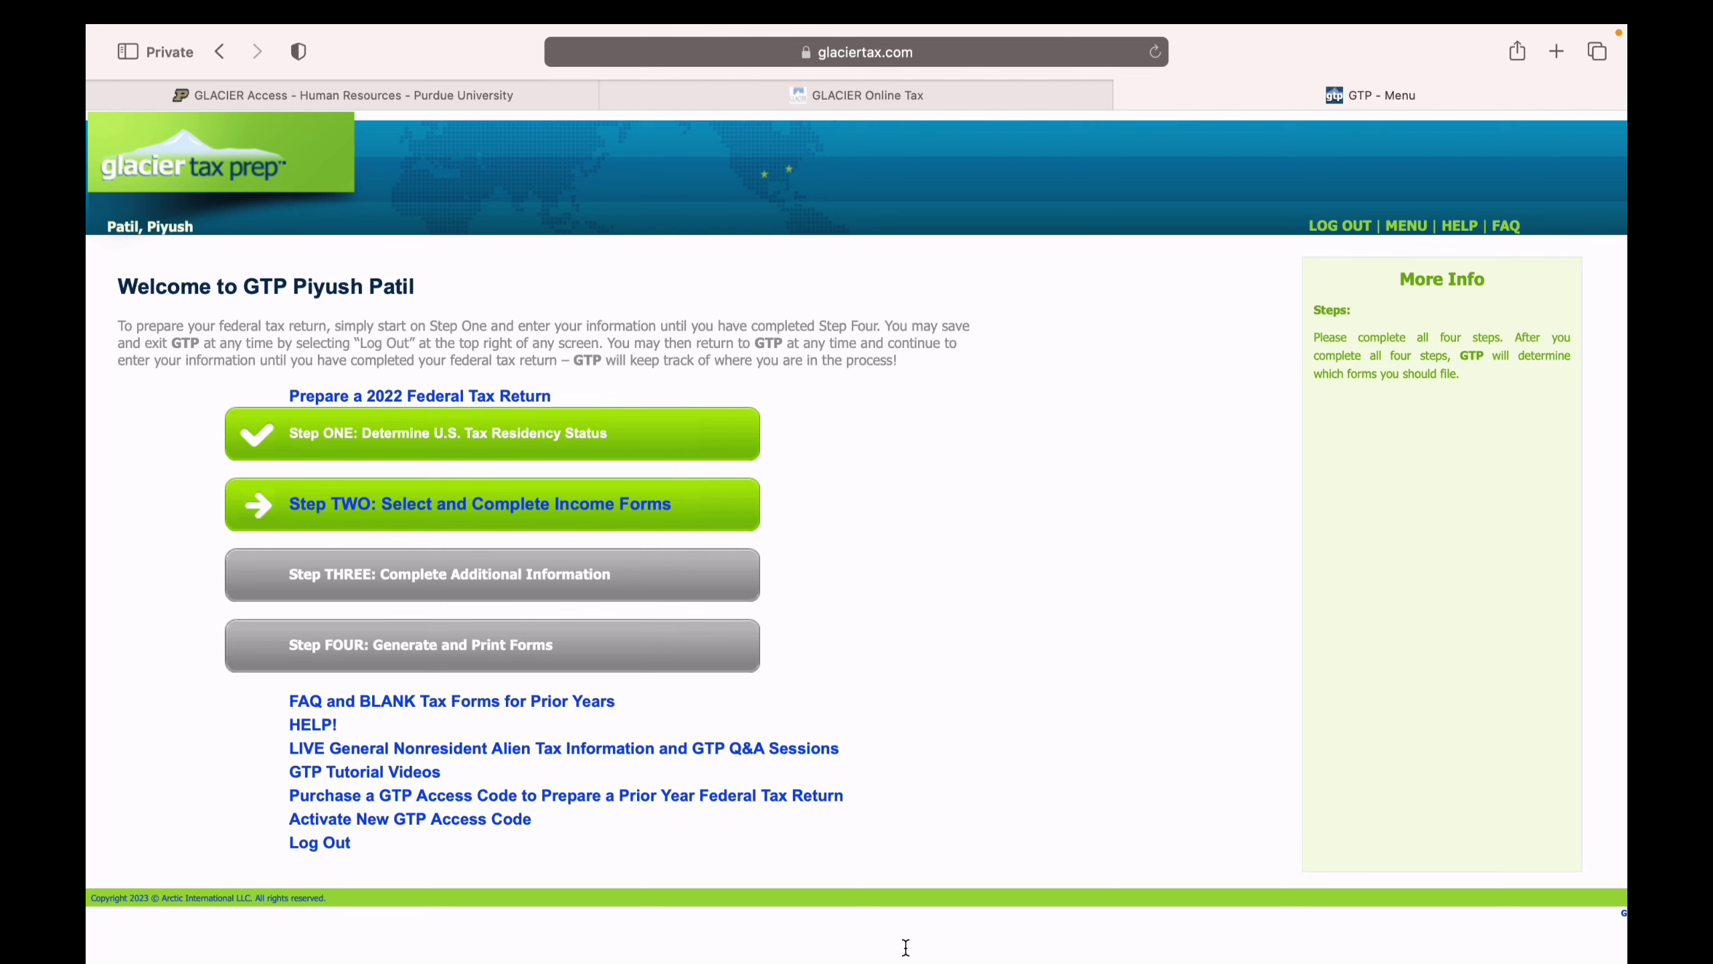
Open Step ONE on U.S. tax residency status and submit its personal information and U.S. visit entries
left_click(433, 441)
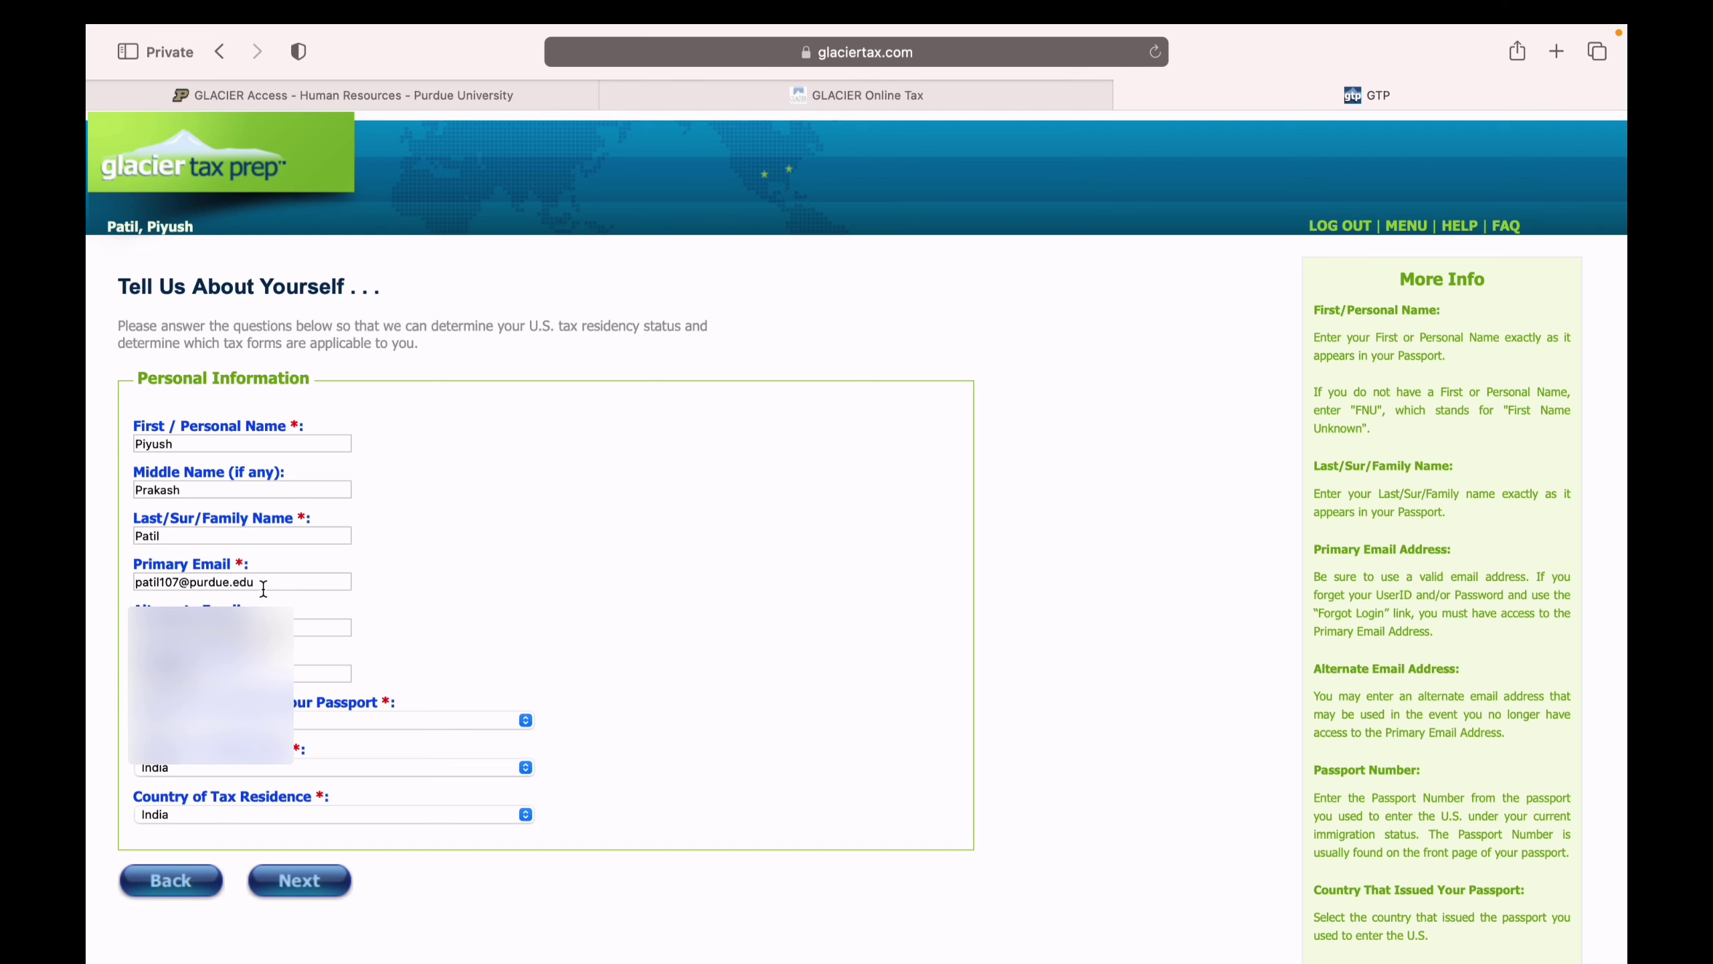
left_click(306, 880)
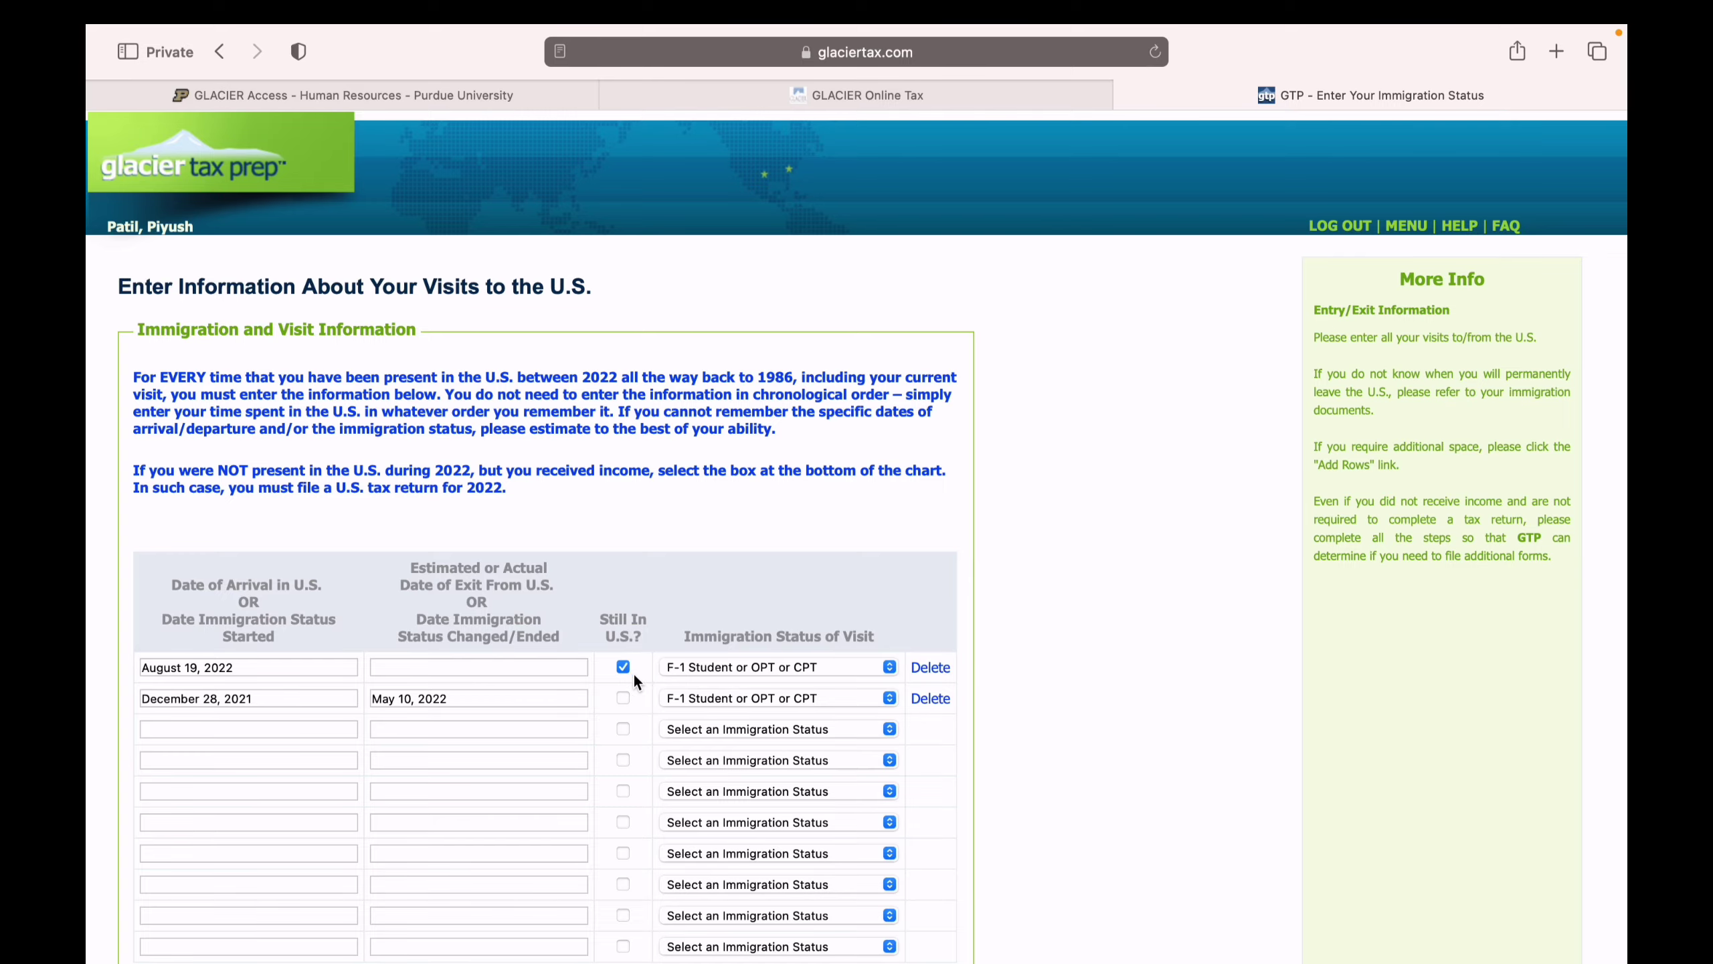
scroll(635, 678, "down", 3)
scroll(633, 672, "down", 1)
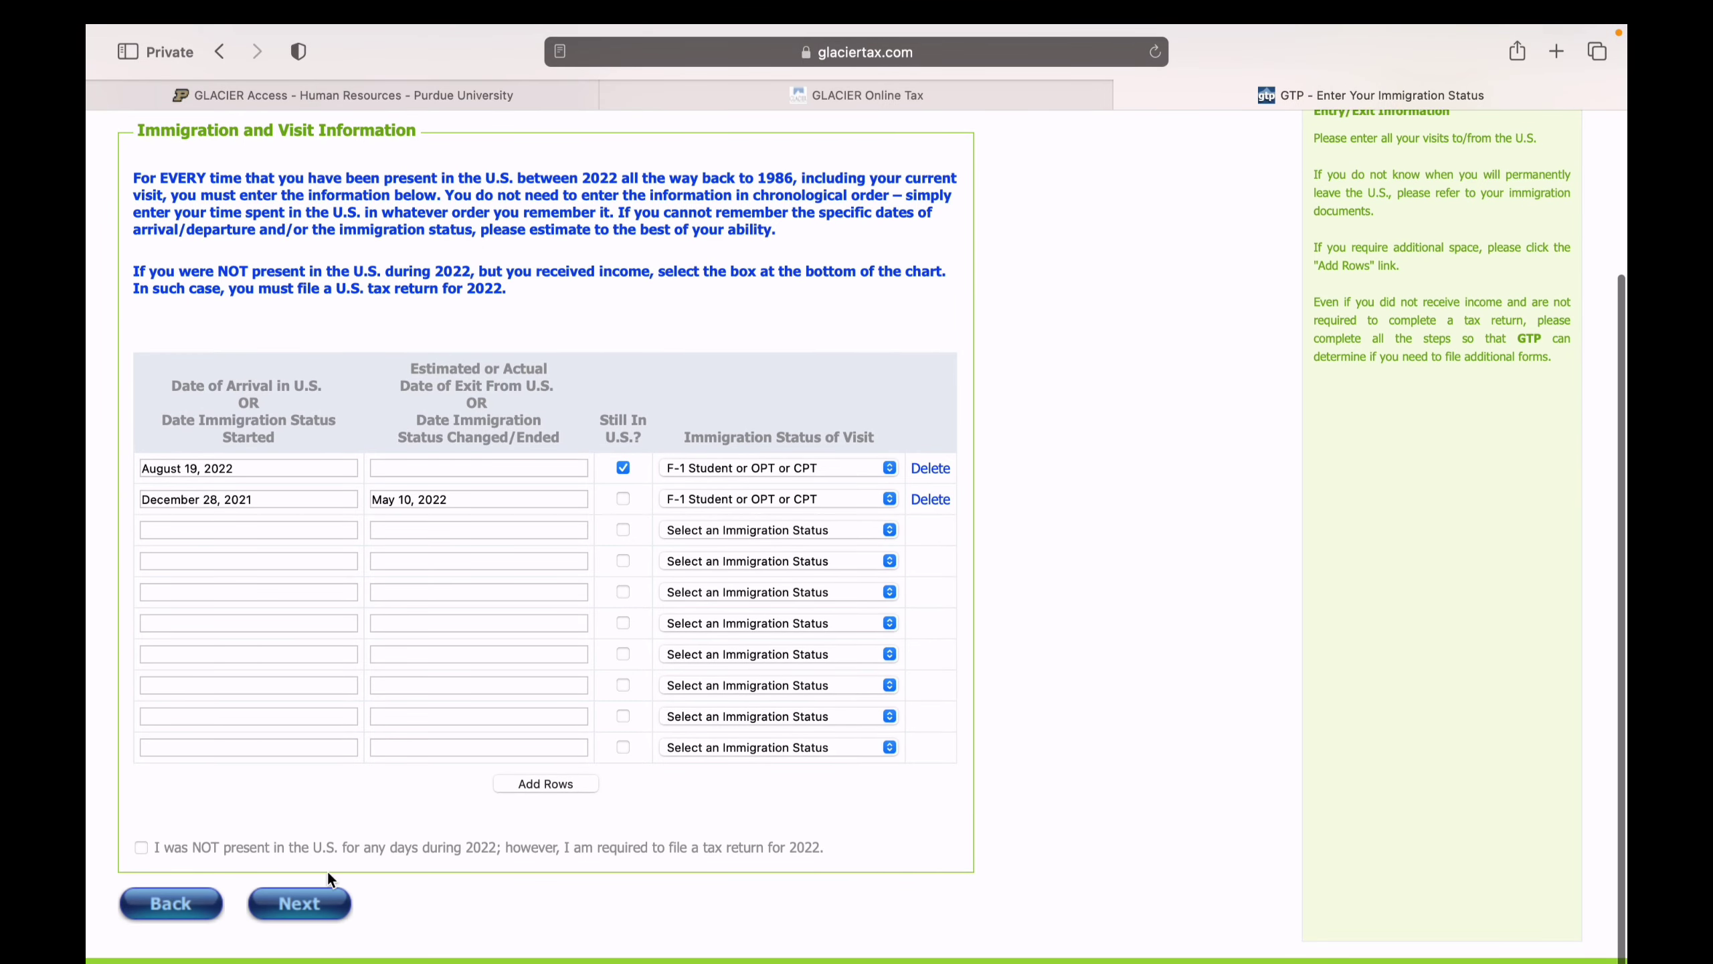
left_click(299, 903)
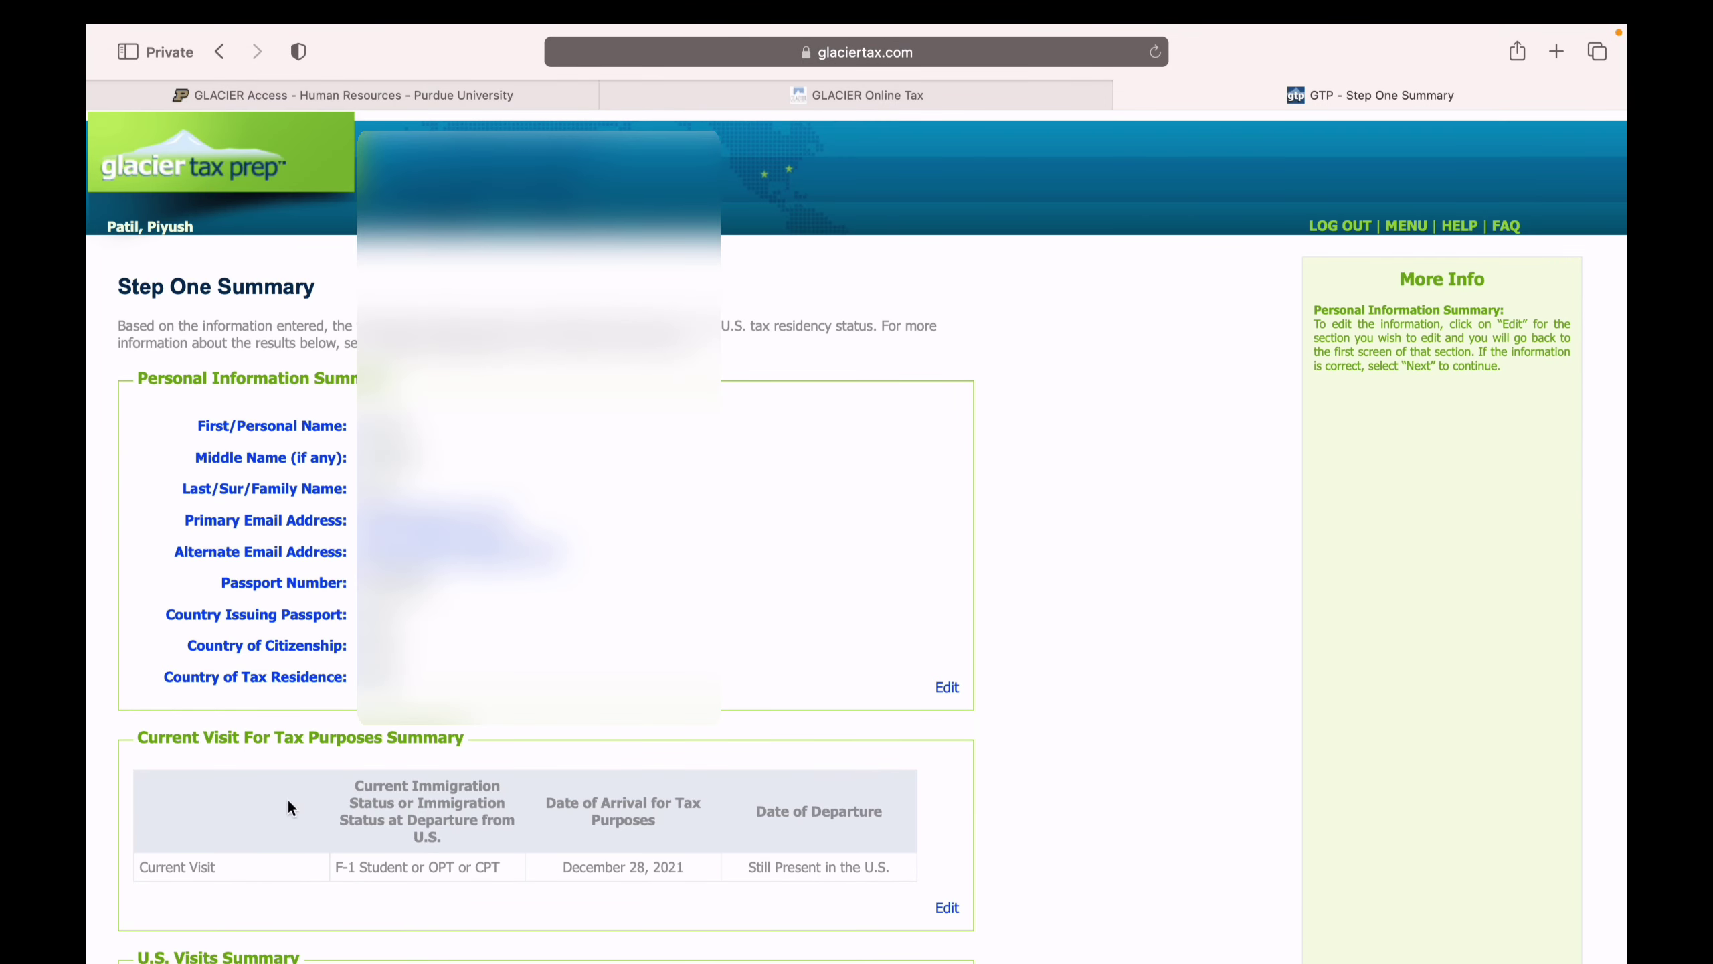
Review the Step One summary's personal information and U.S. visits, accept it, and proceed past the residency determination to Step TWO
scroll(338, 524, "down", 1)
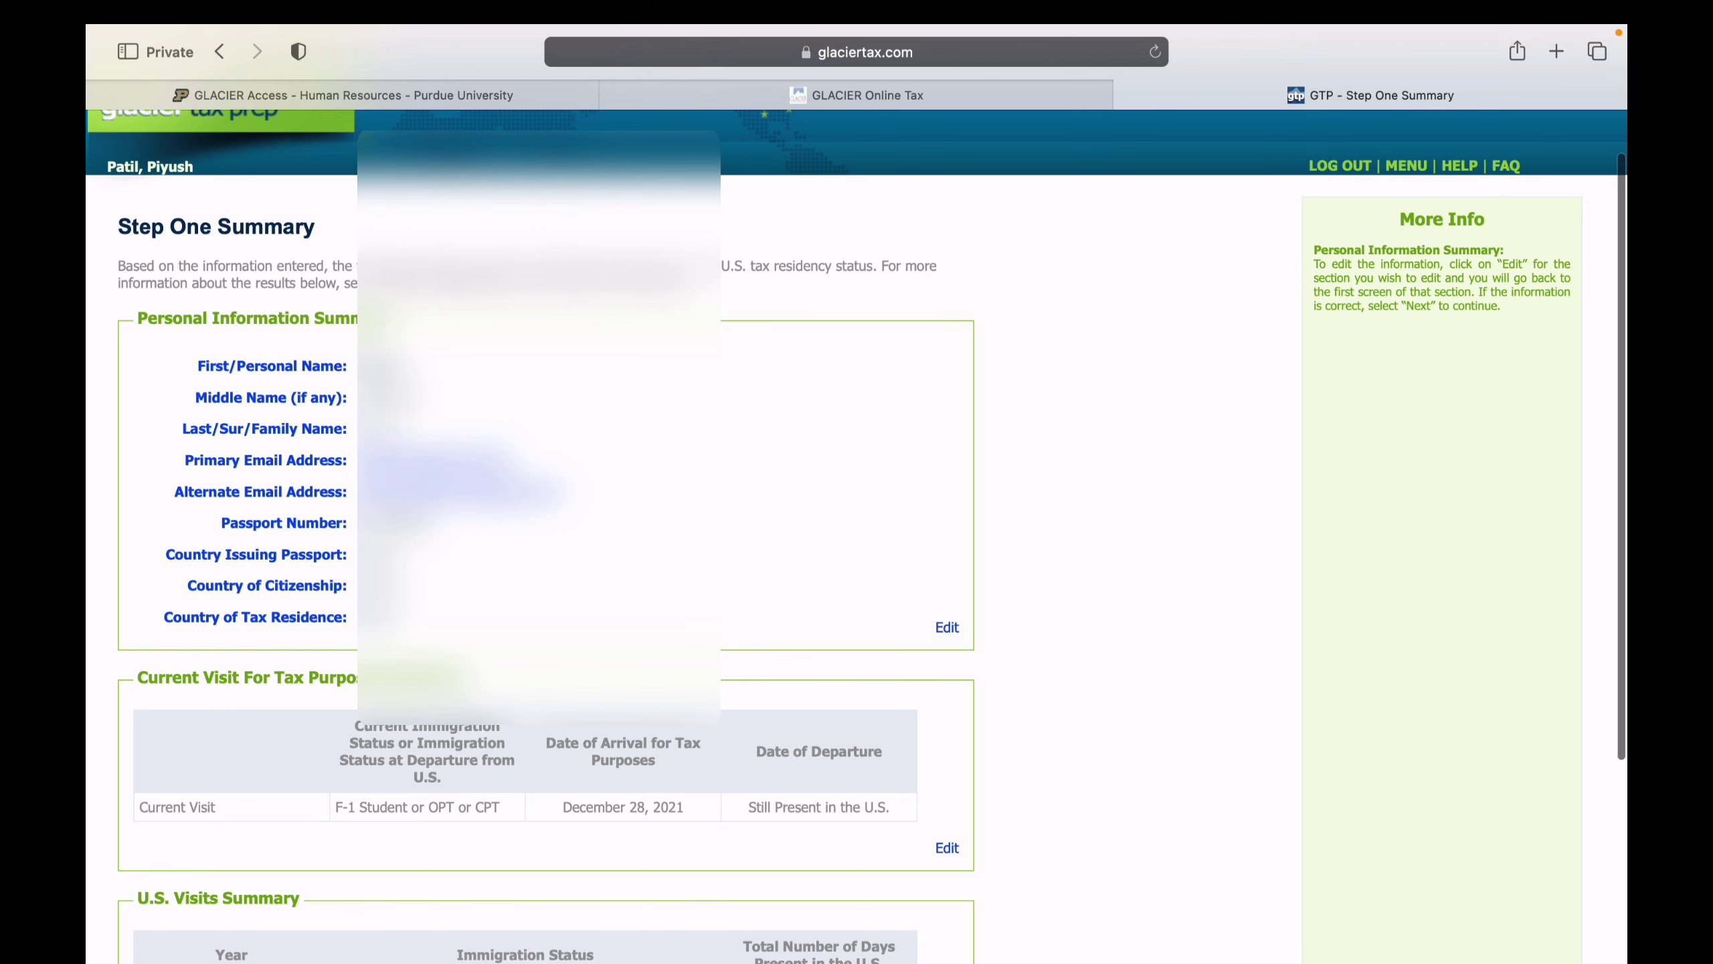
scroll(857, 537, "down", 5)
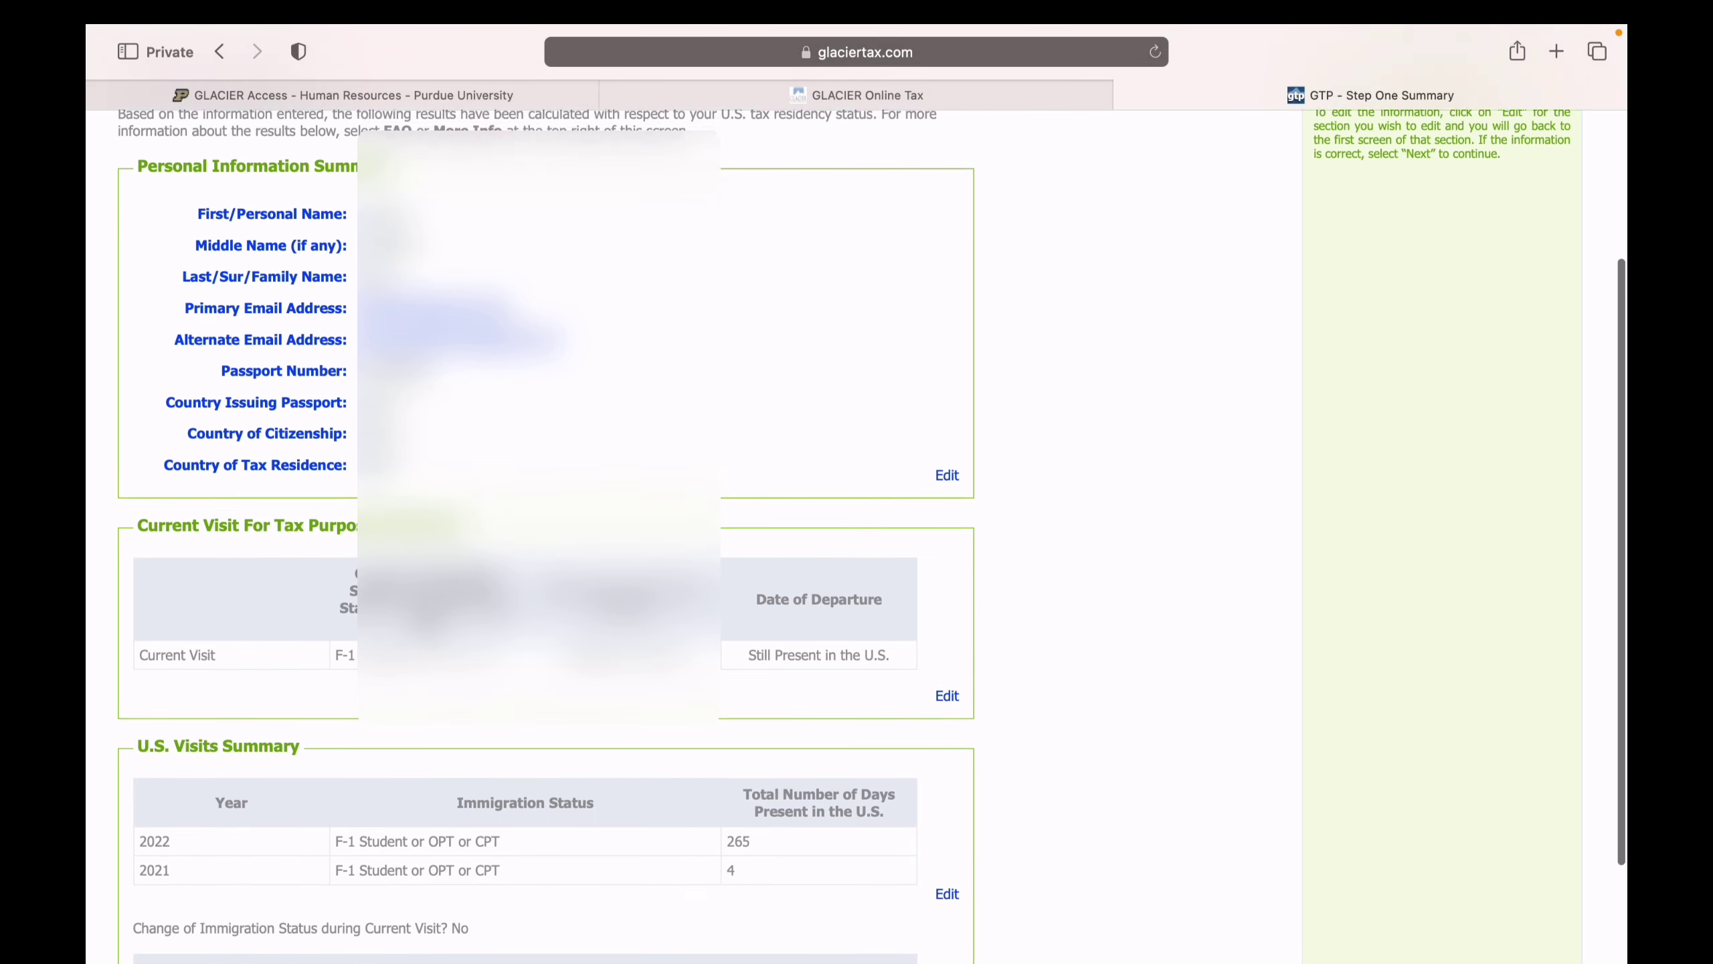
scroll(856, 537, "down", 1)
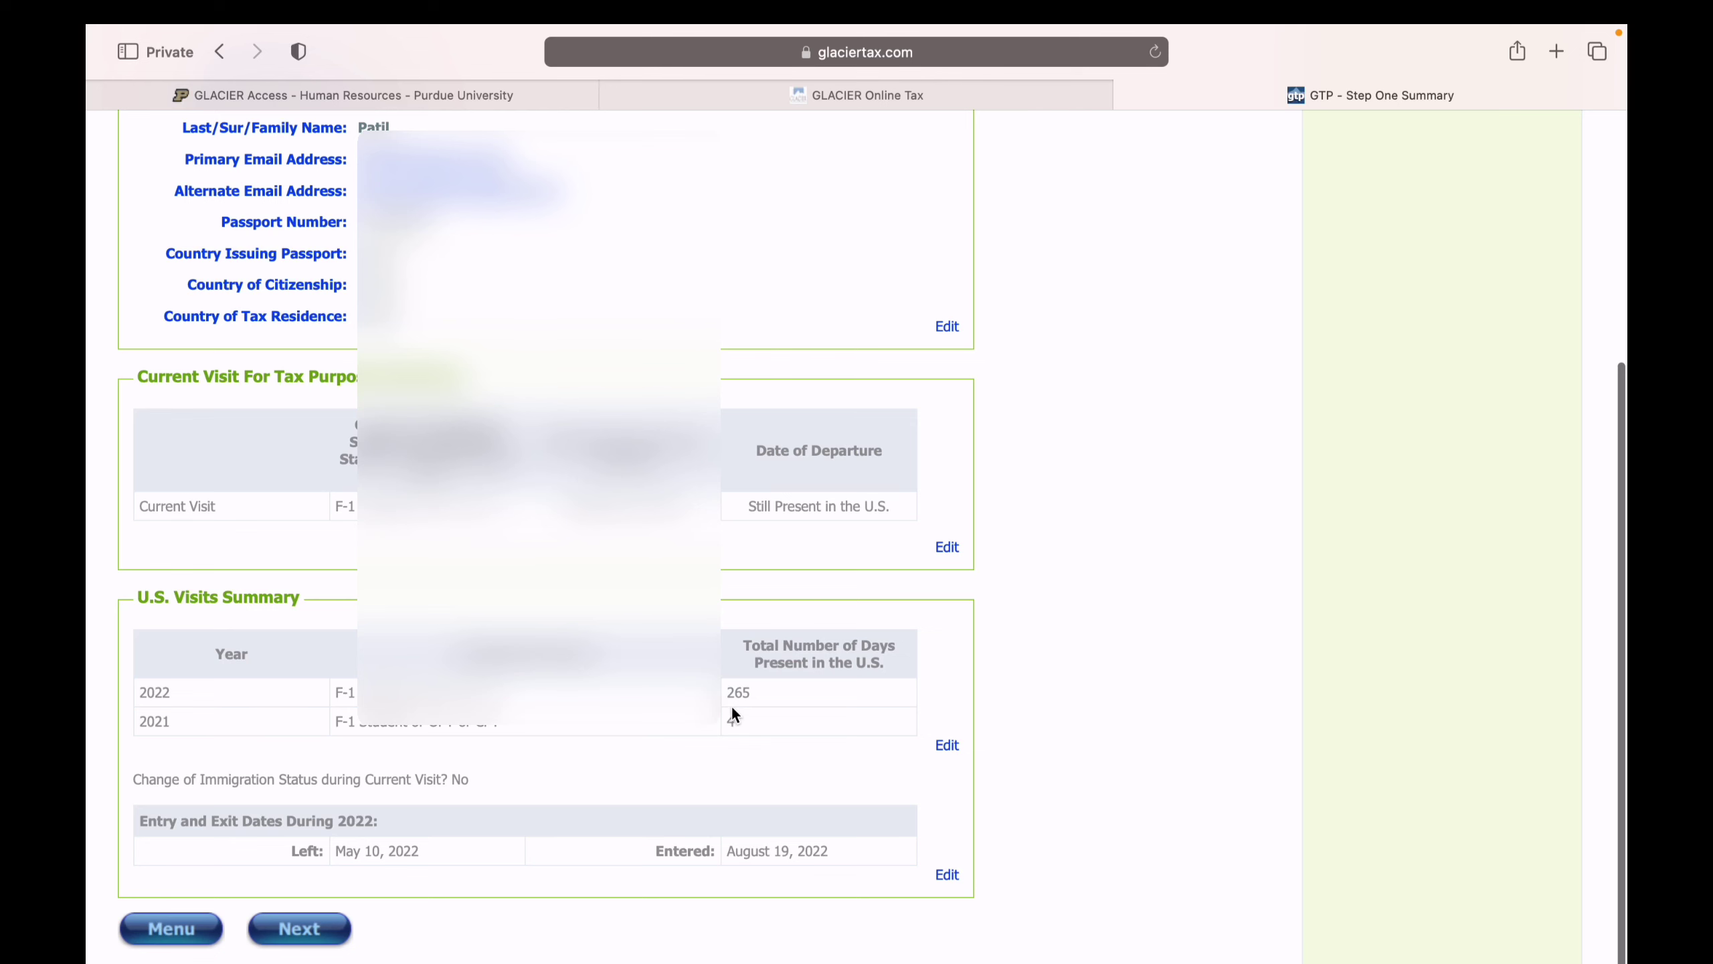
scroll(791, 691, "up", 4)
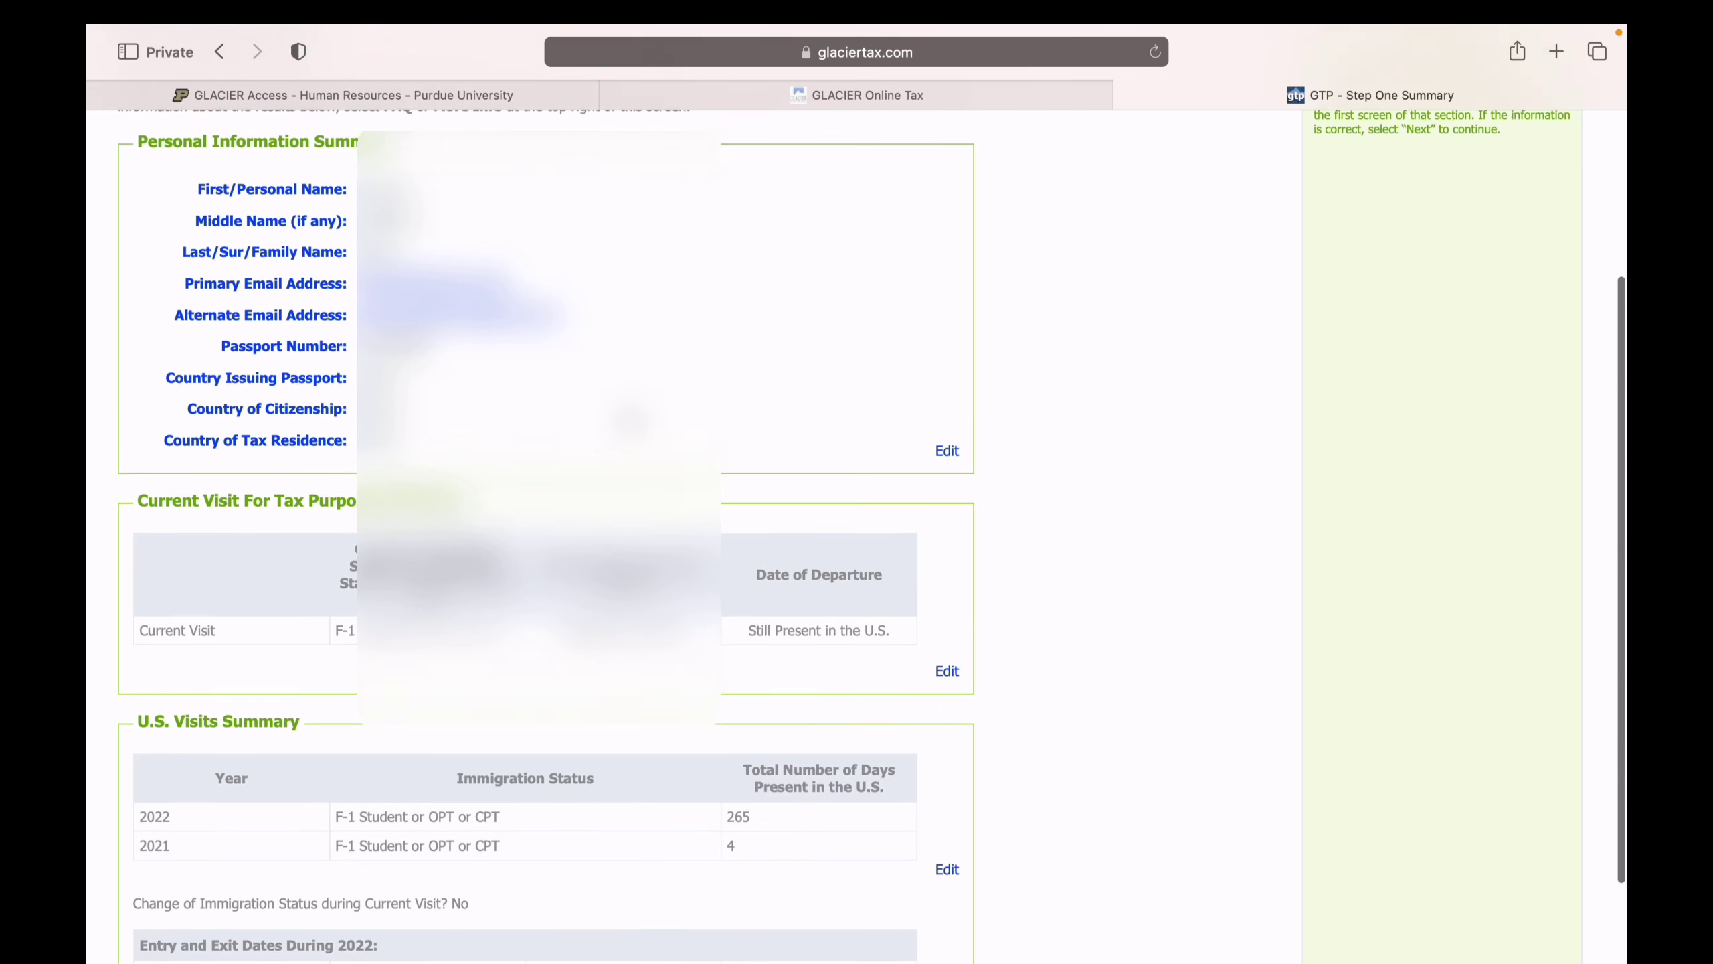
scroll(778, 581, "down", 4)
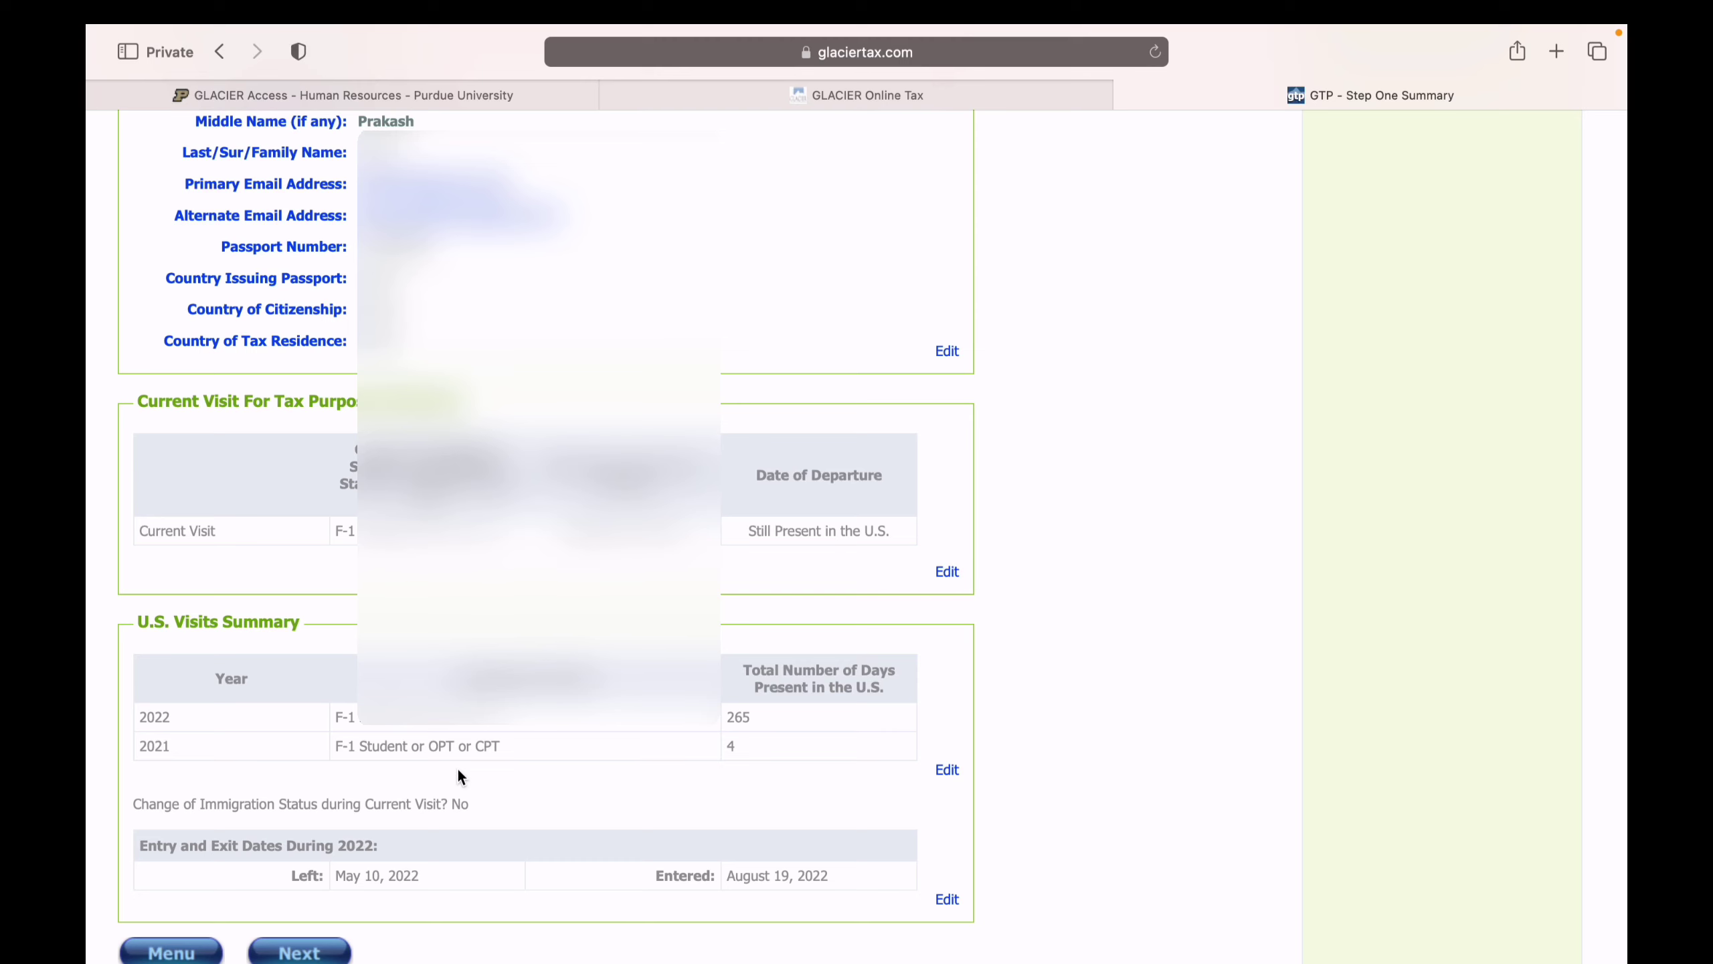
left_click(301, 955)
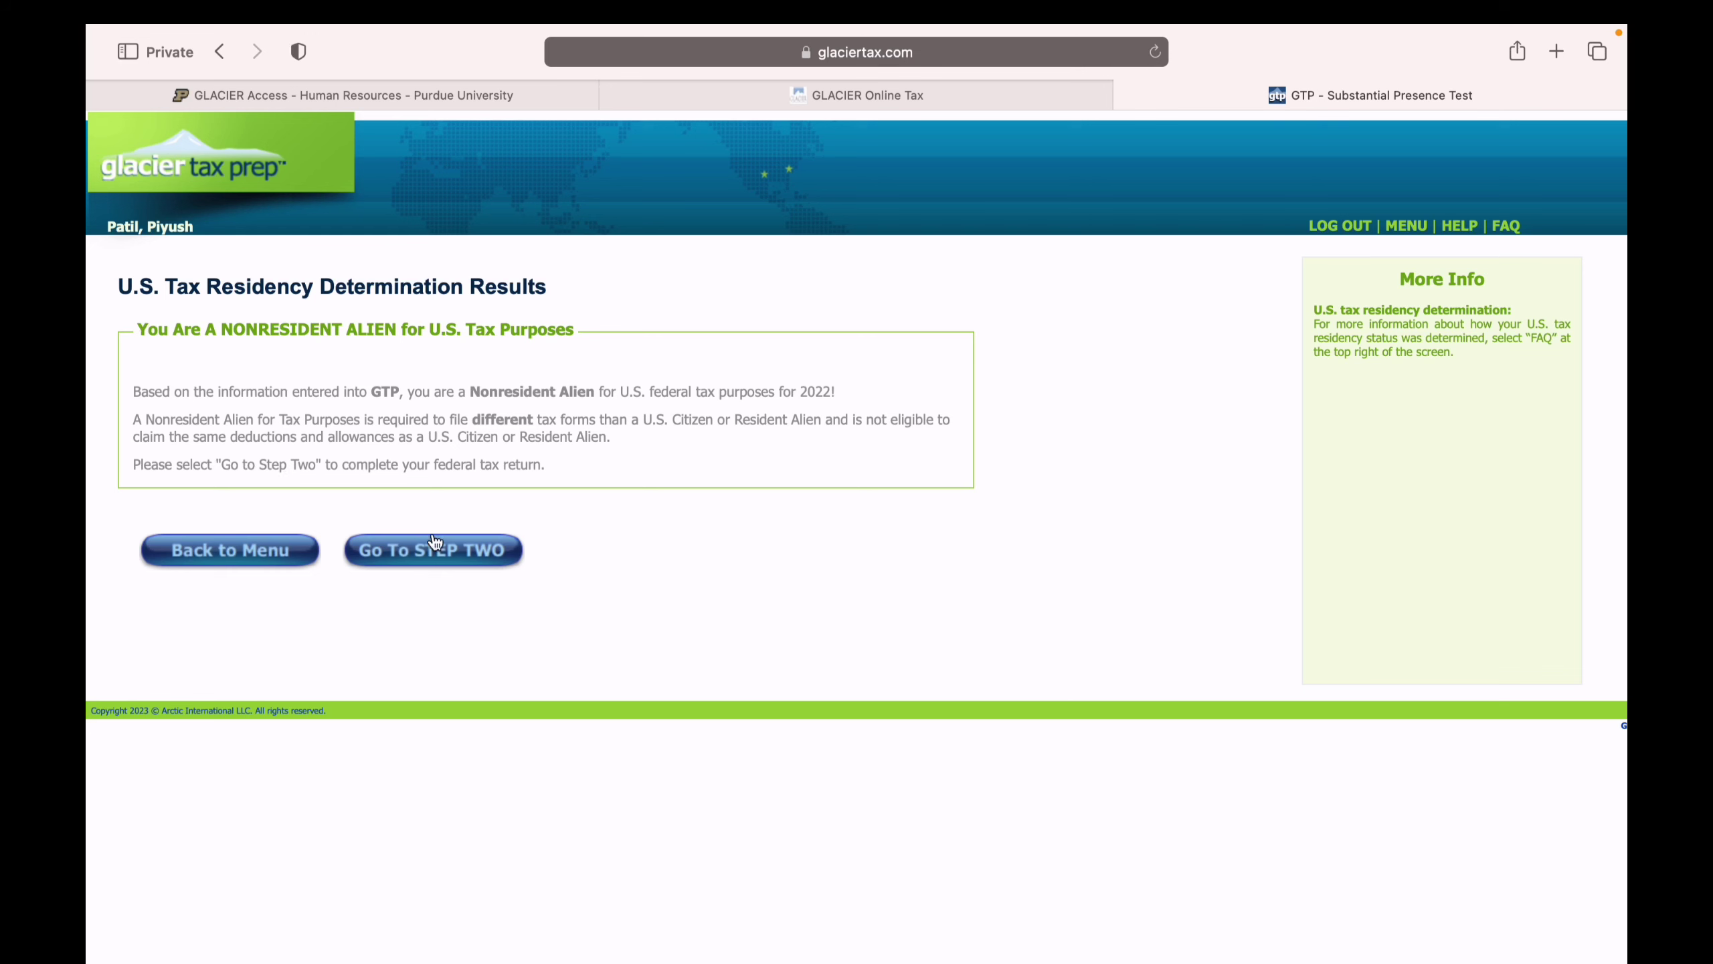
left_click(444, 566)
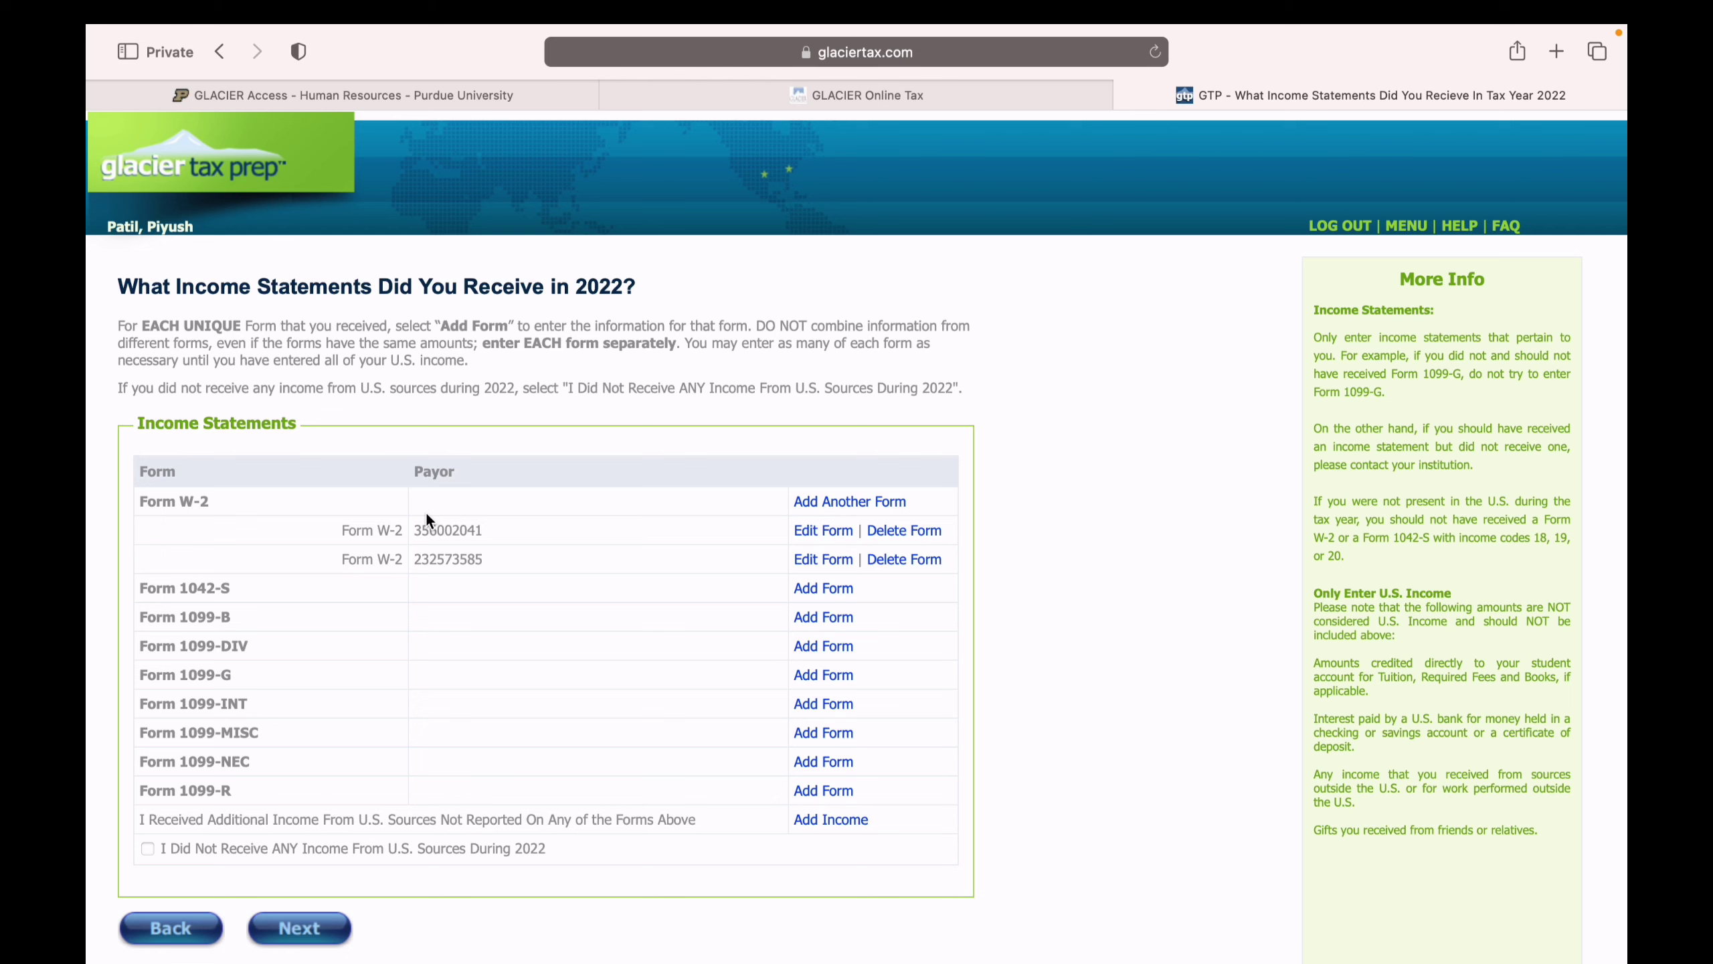
left_click(840, 503)
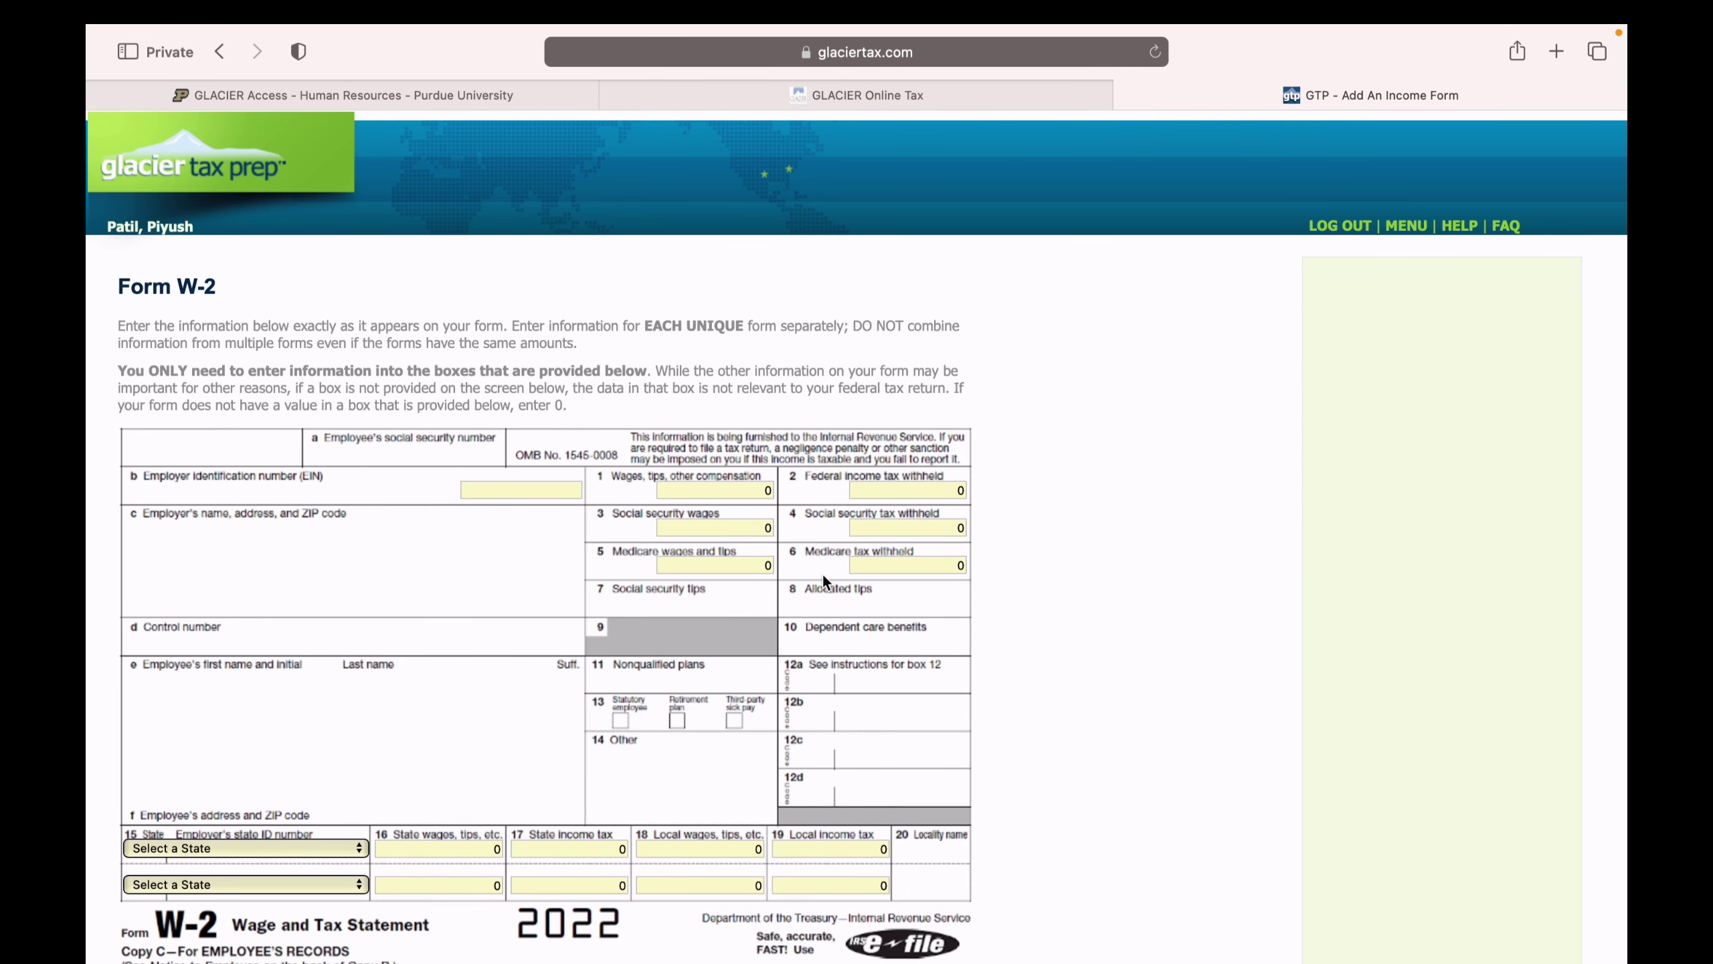
left_click(542, 490)
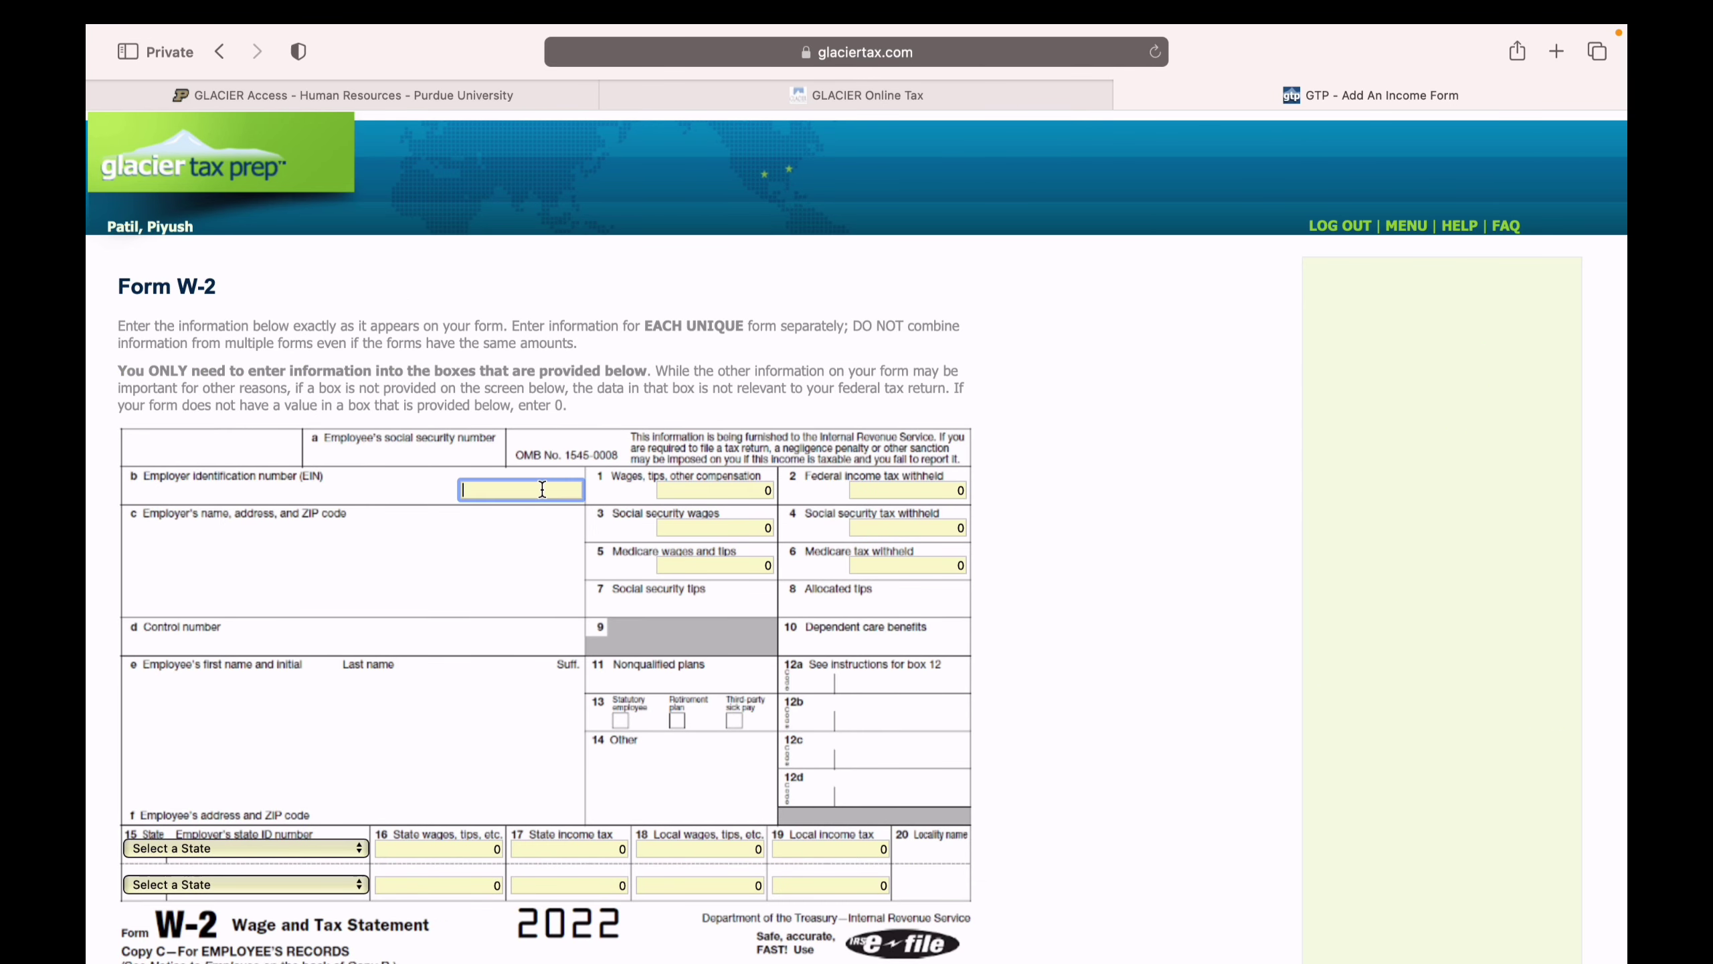
left_click(724, 492)
scroll(1039, 549, "down", 5)
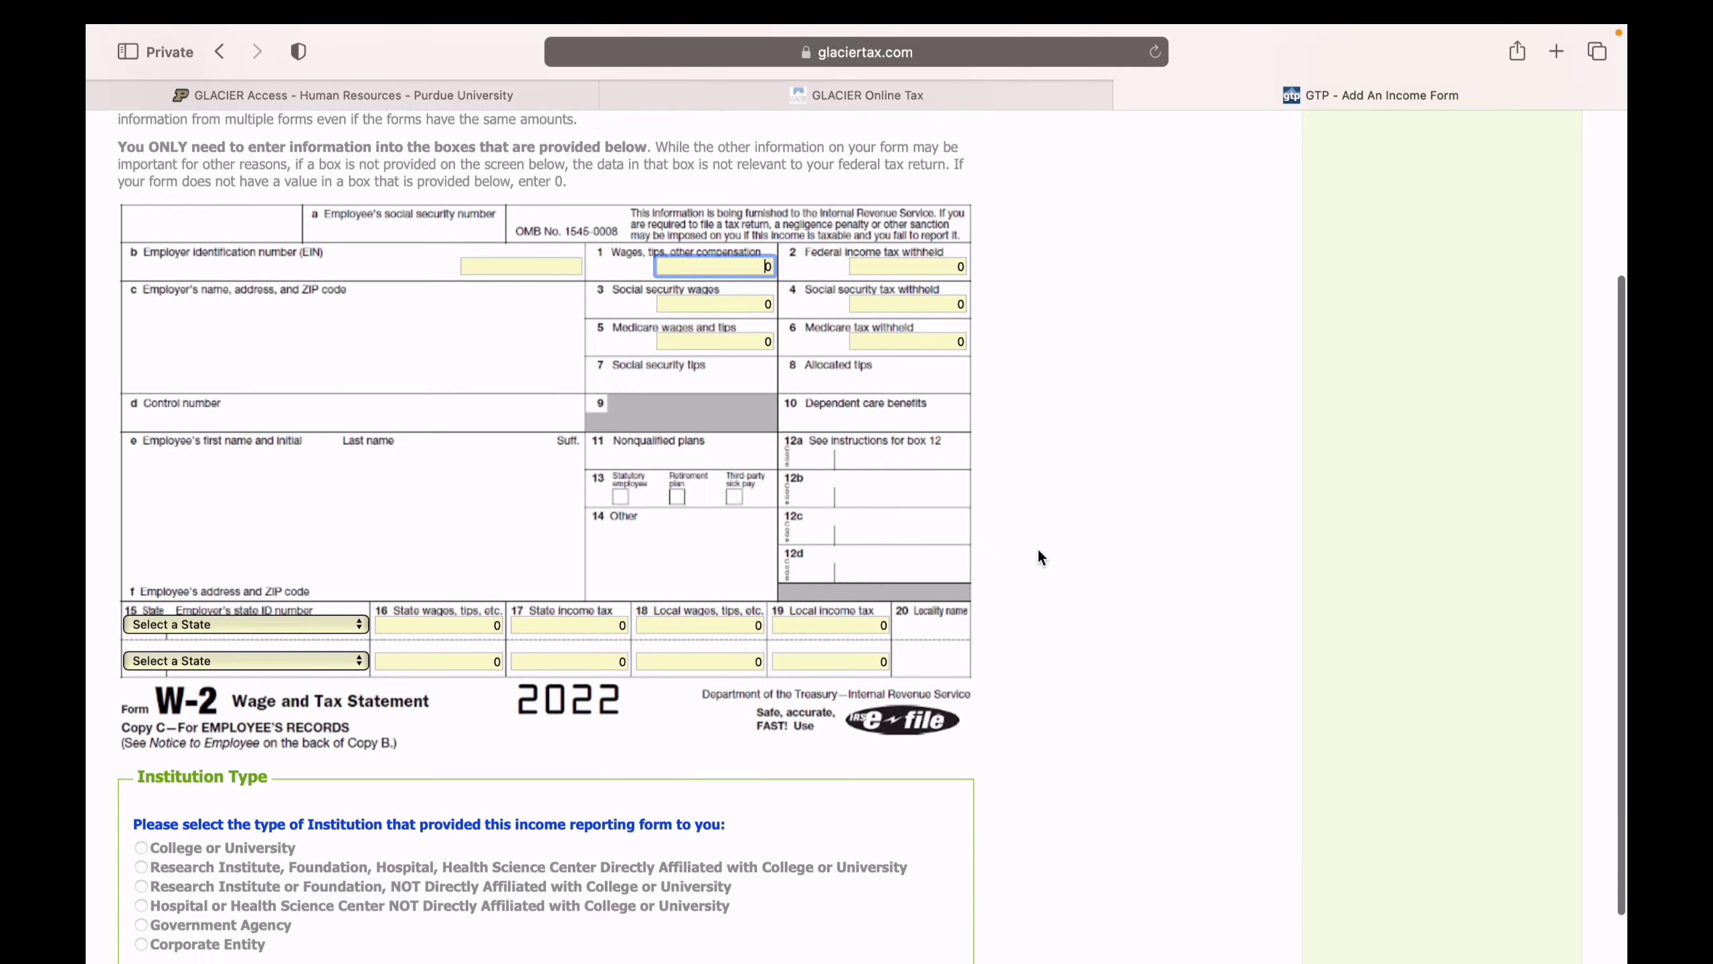
left_click(1392, 950)
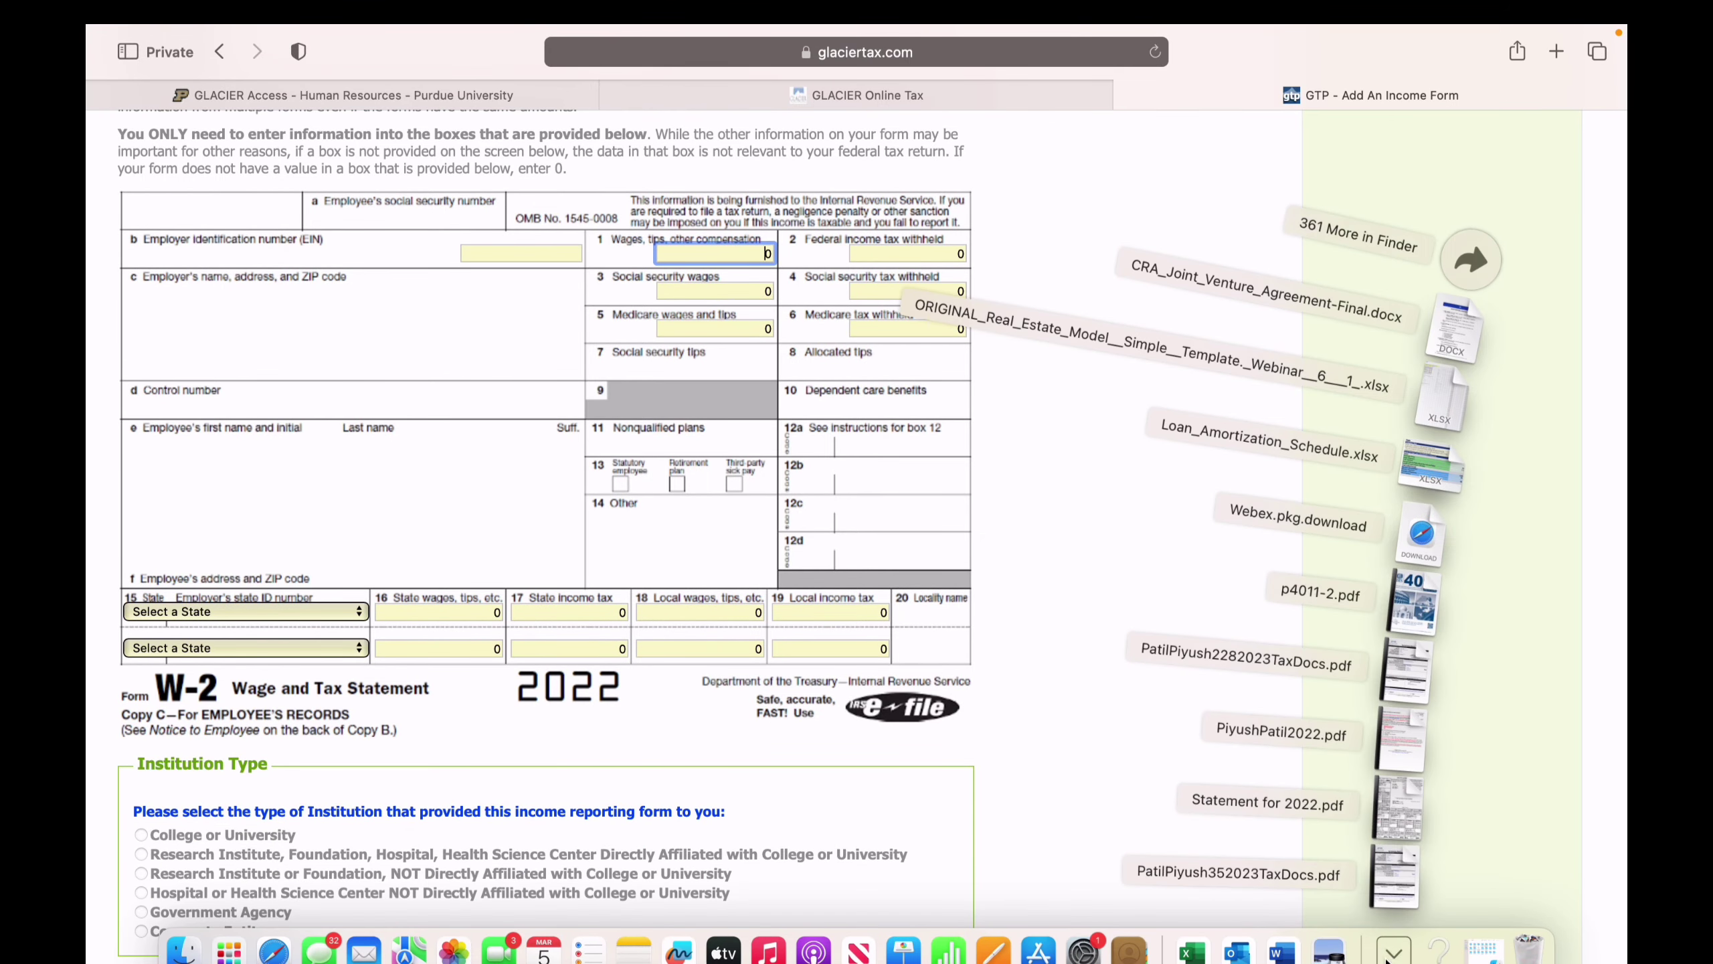
left_click(1395, 814)
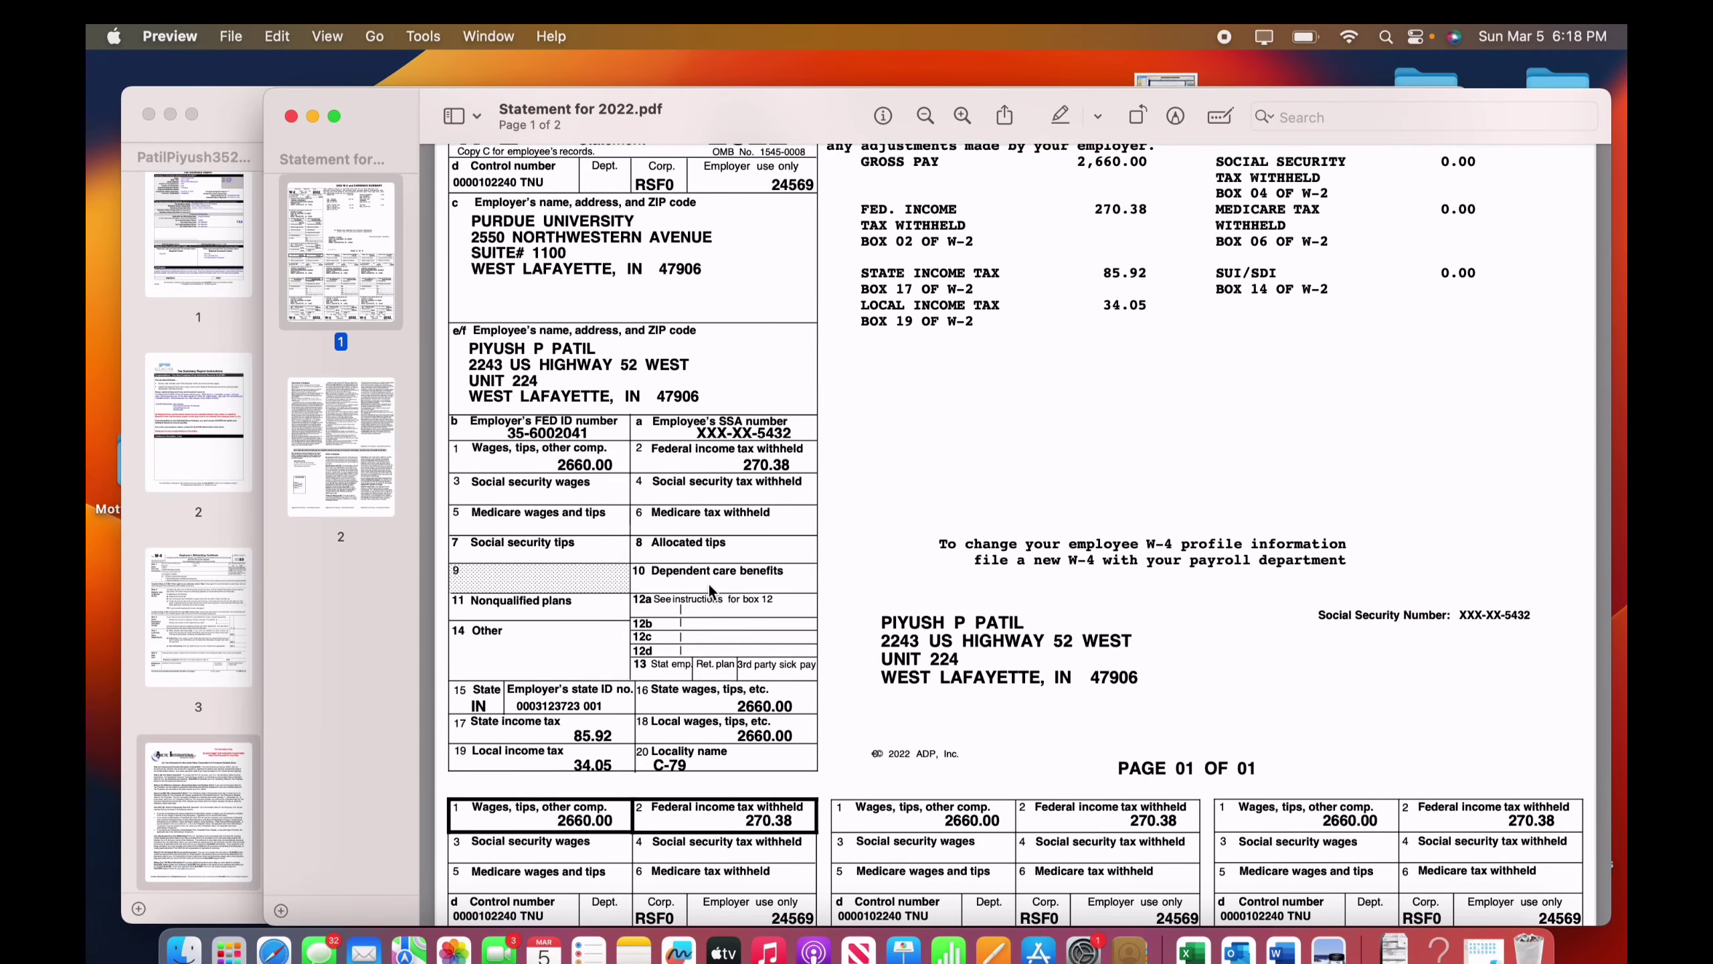
scroll(710, 584, "down", 2)
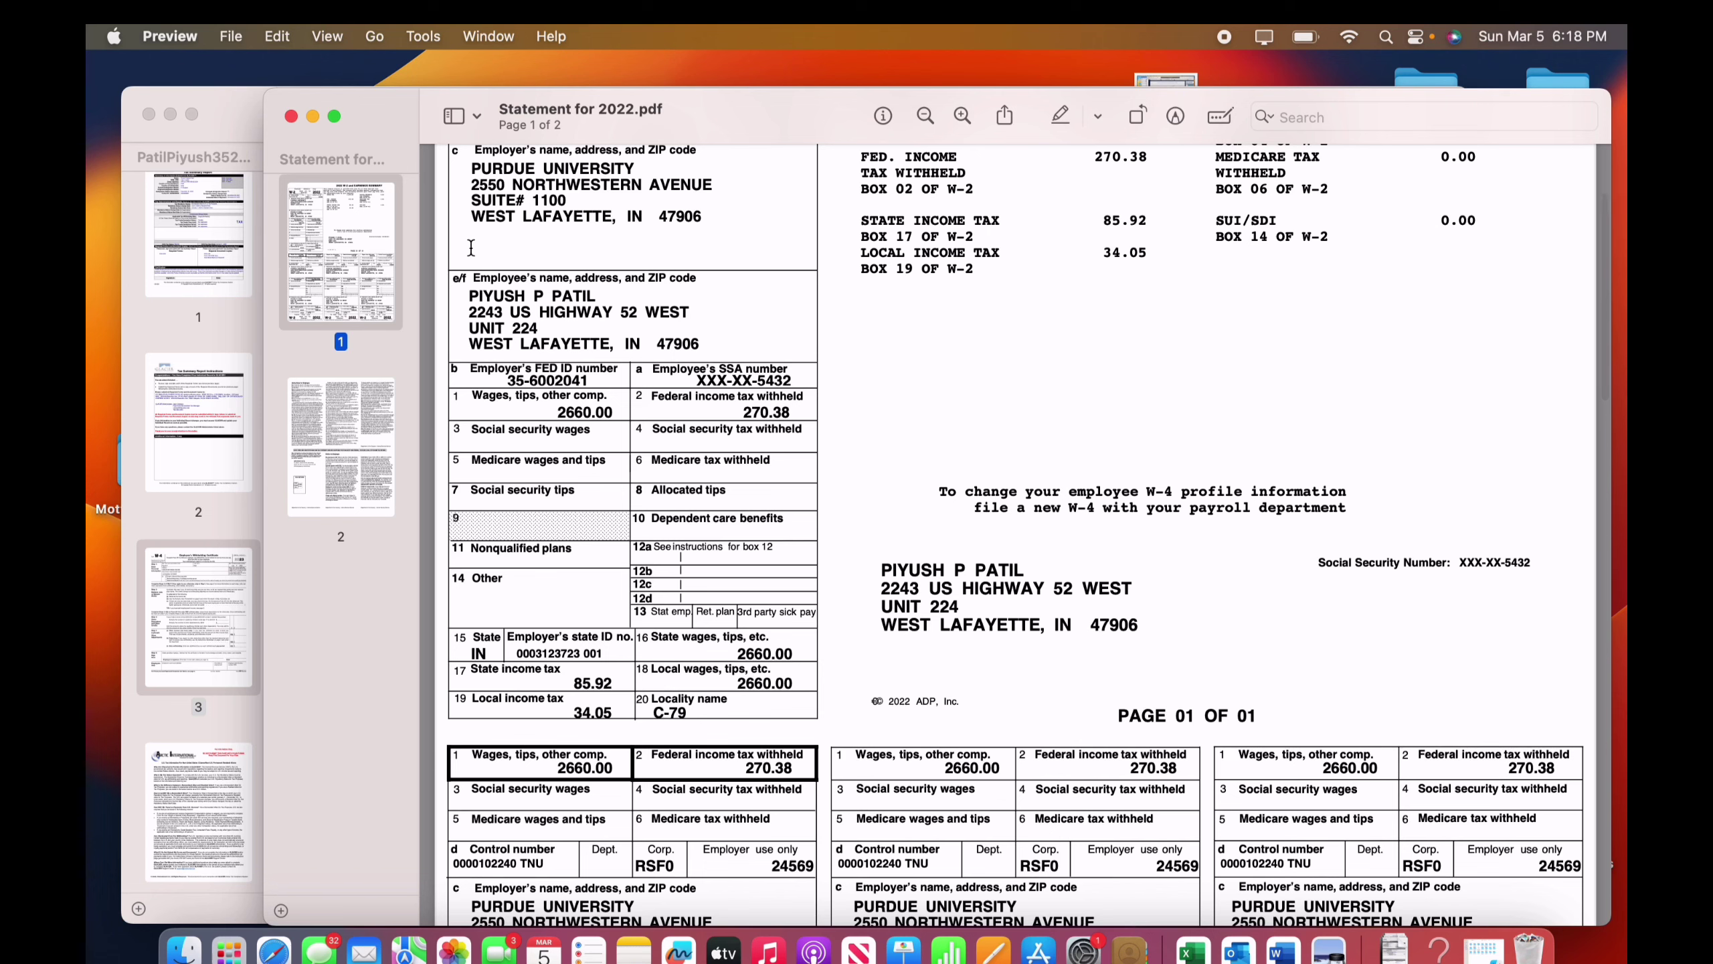
left_click(215, 107)
left_click(273, 953)
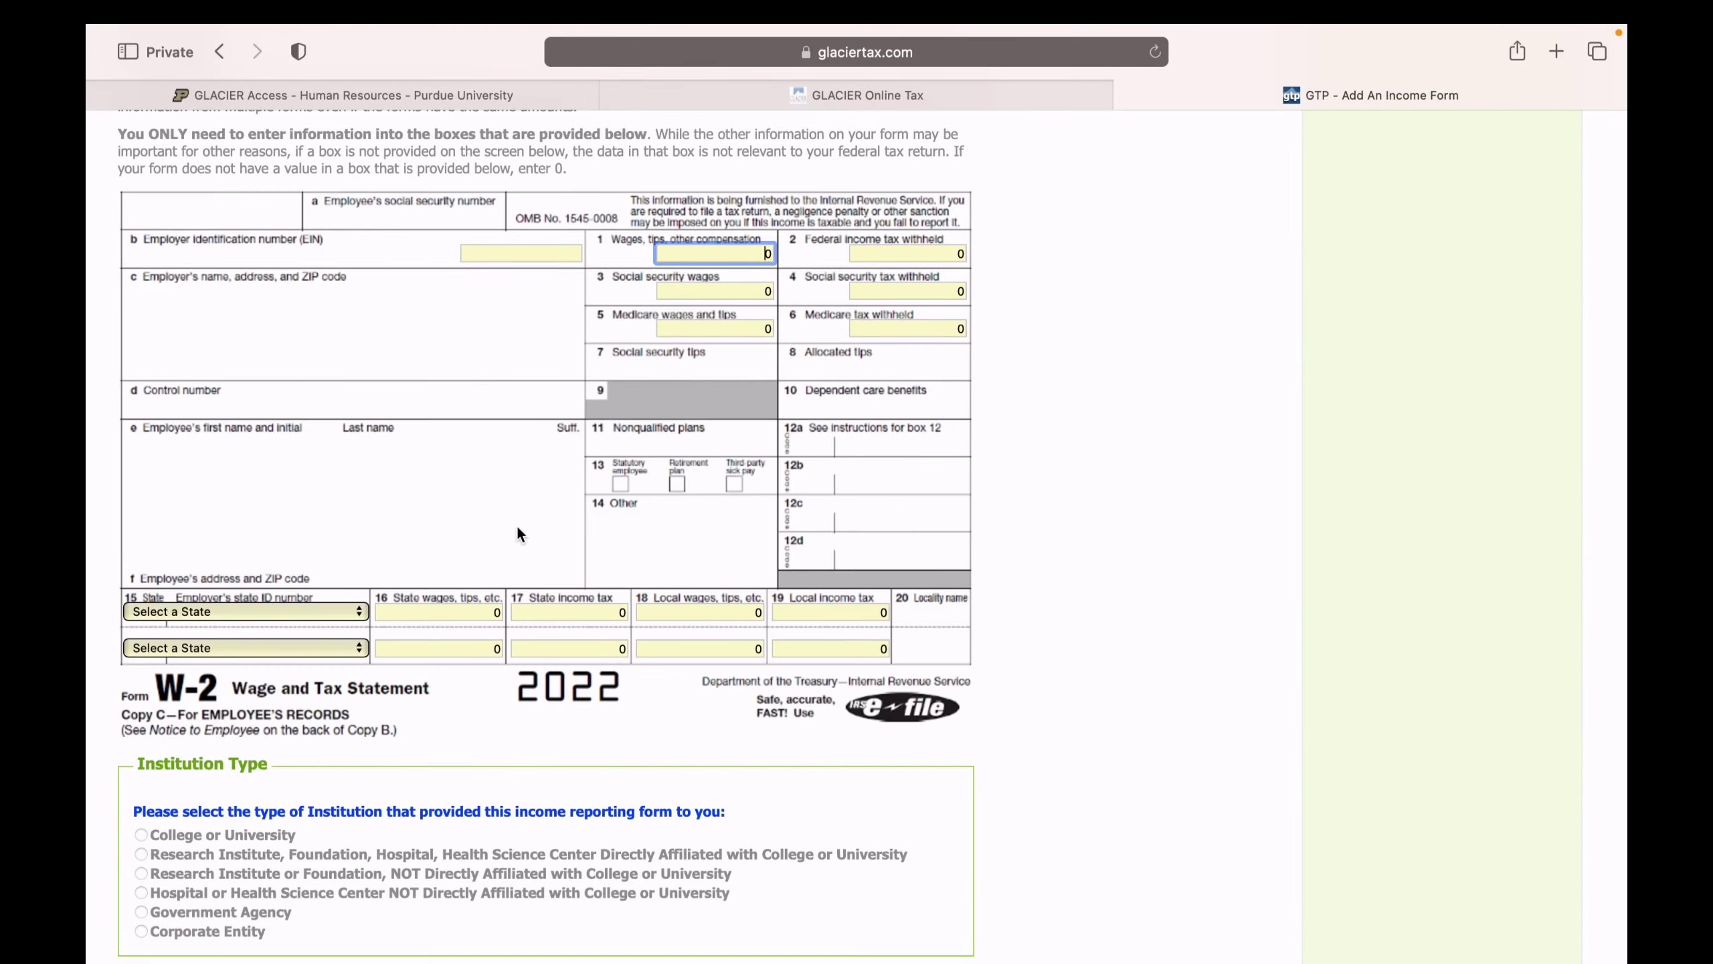
scroll(515, 666, "down", 3)
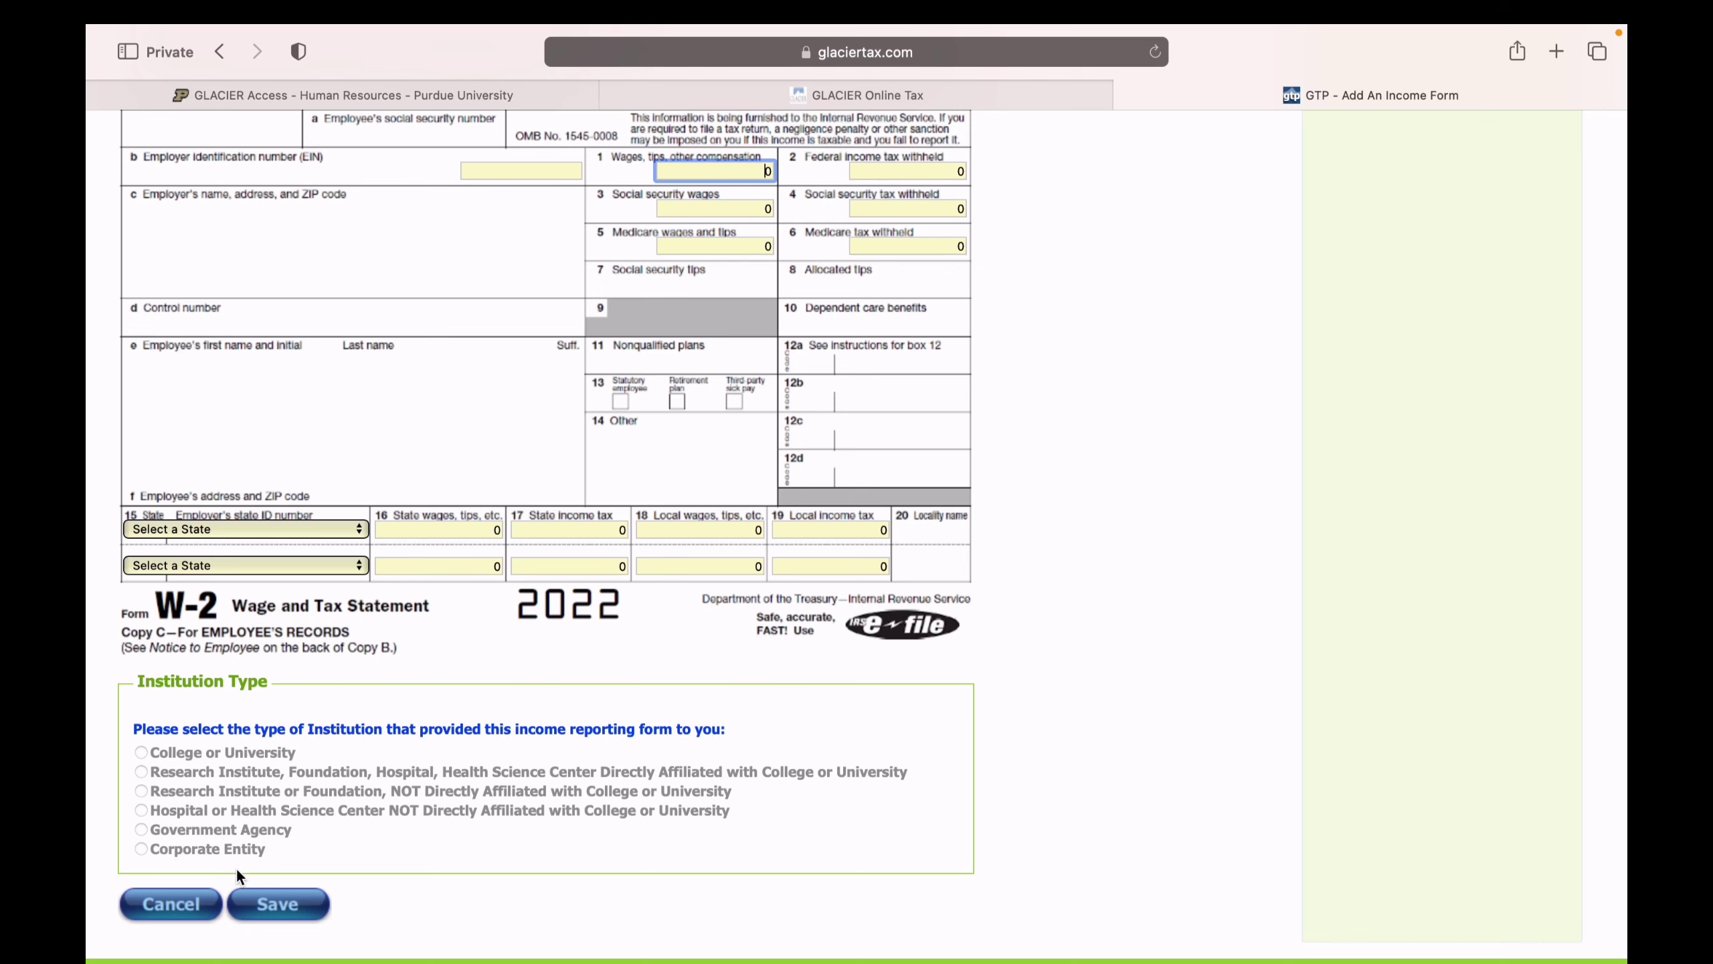
left_click(177, 898)
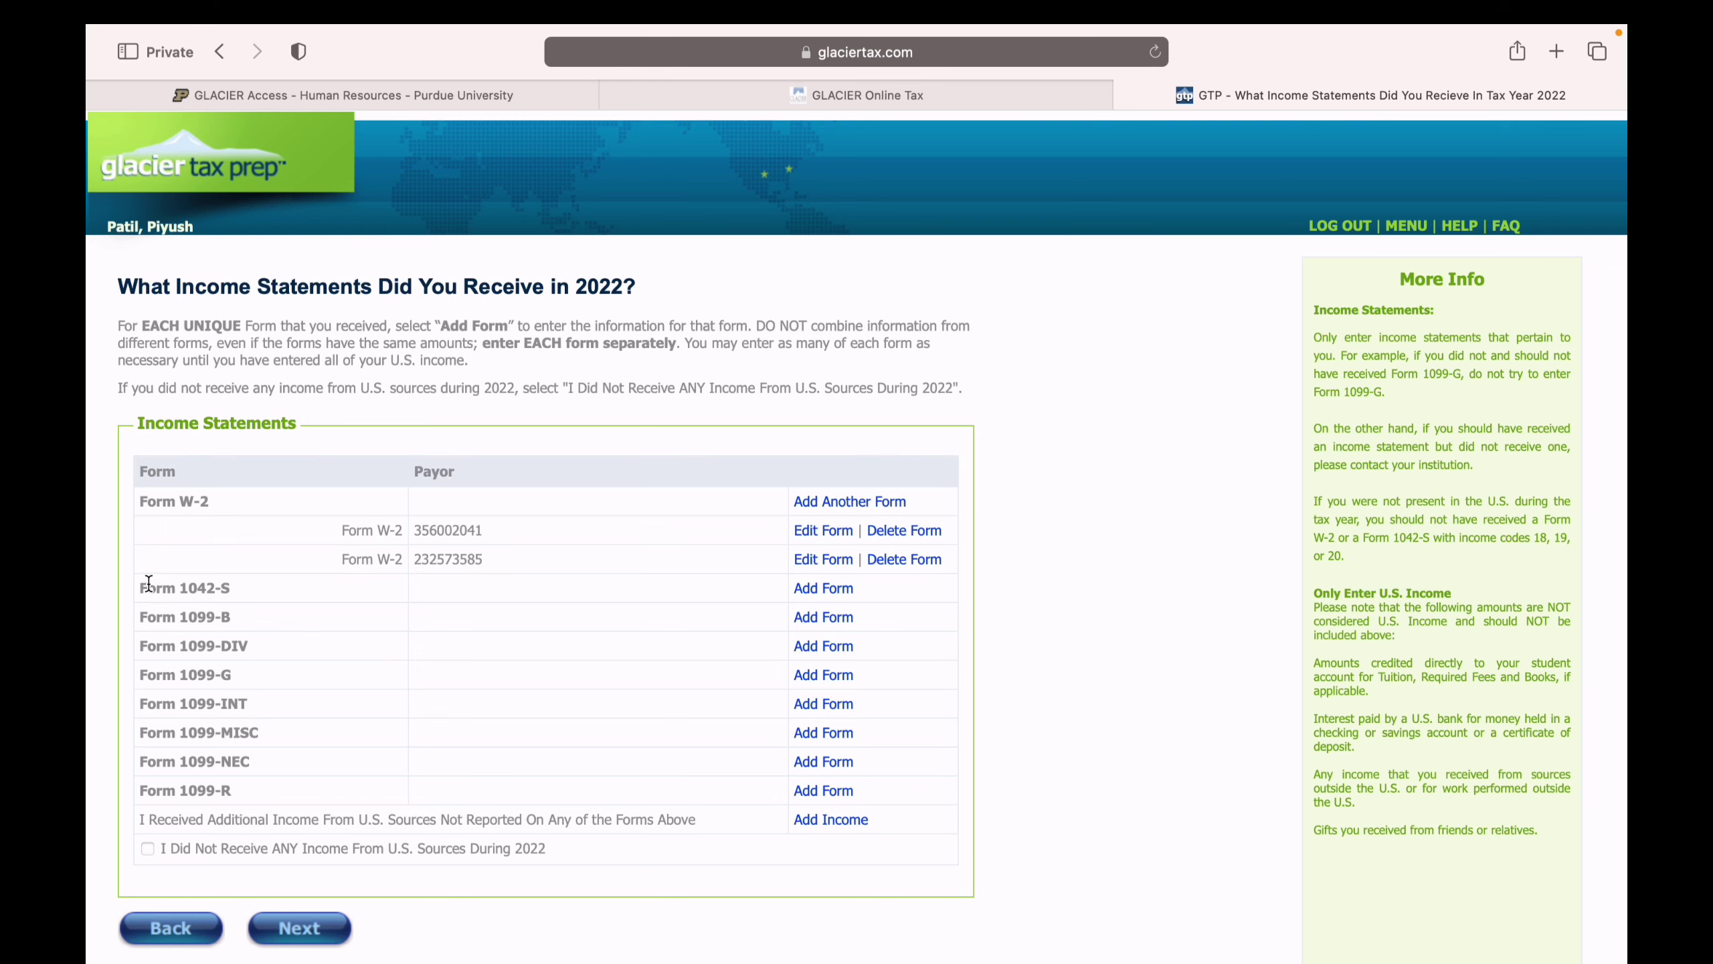
left_click_drag(141, 581, 238, 784)
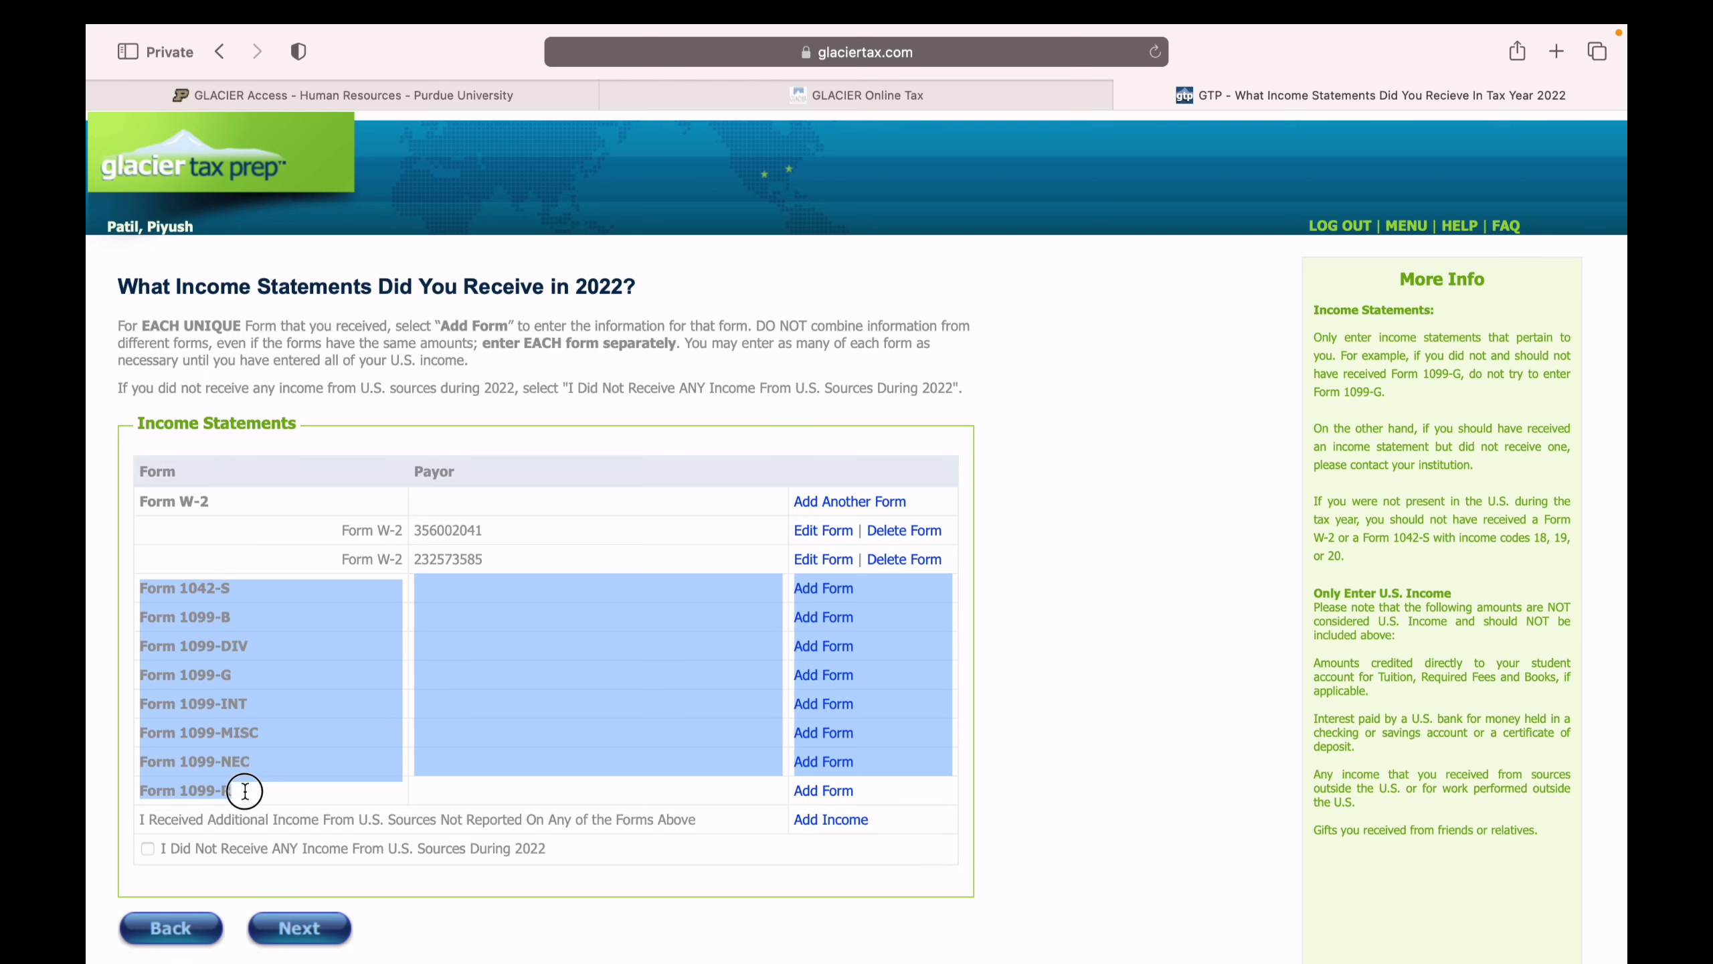
left_click(599, 635)
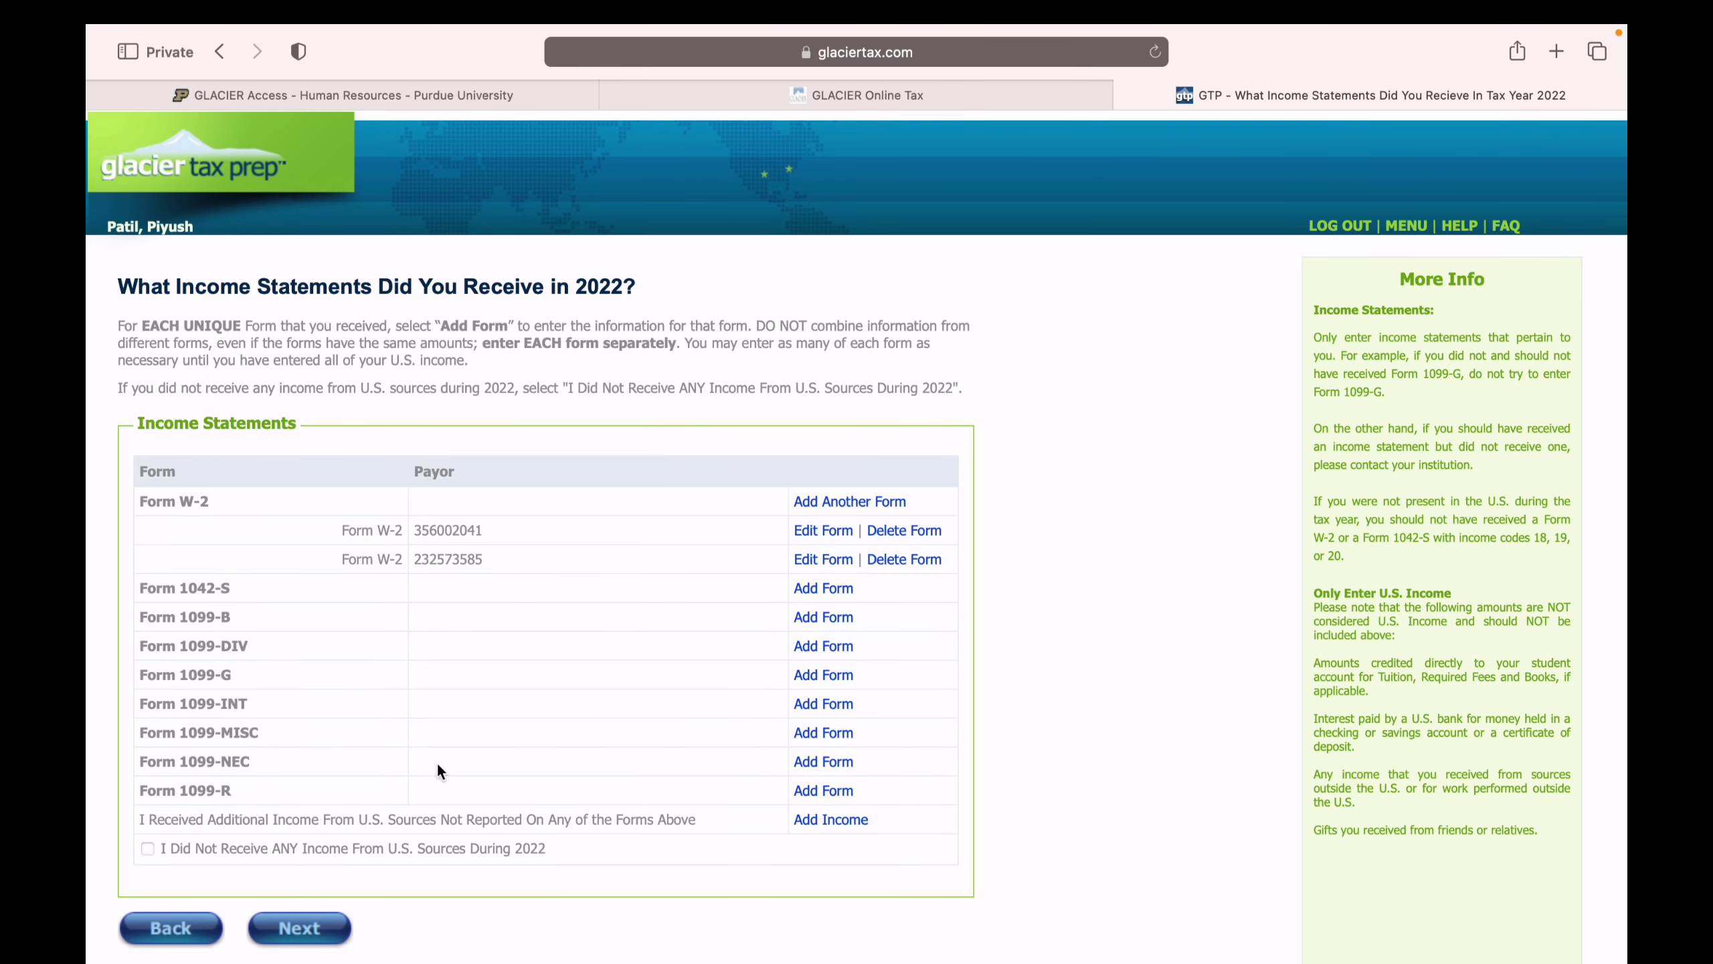
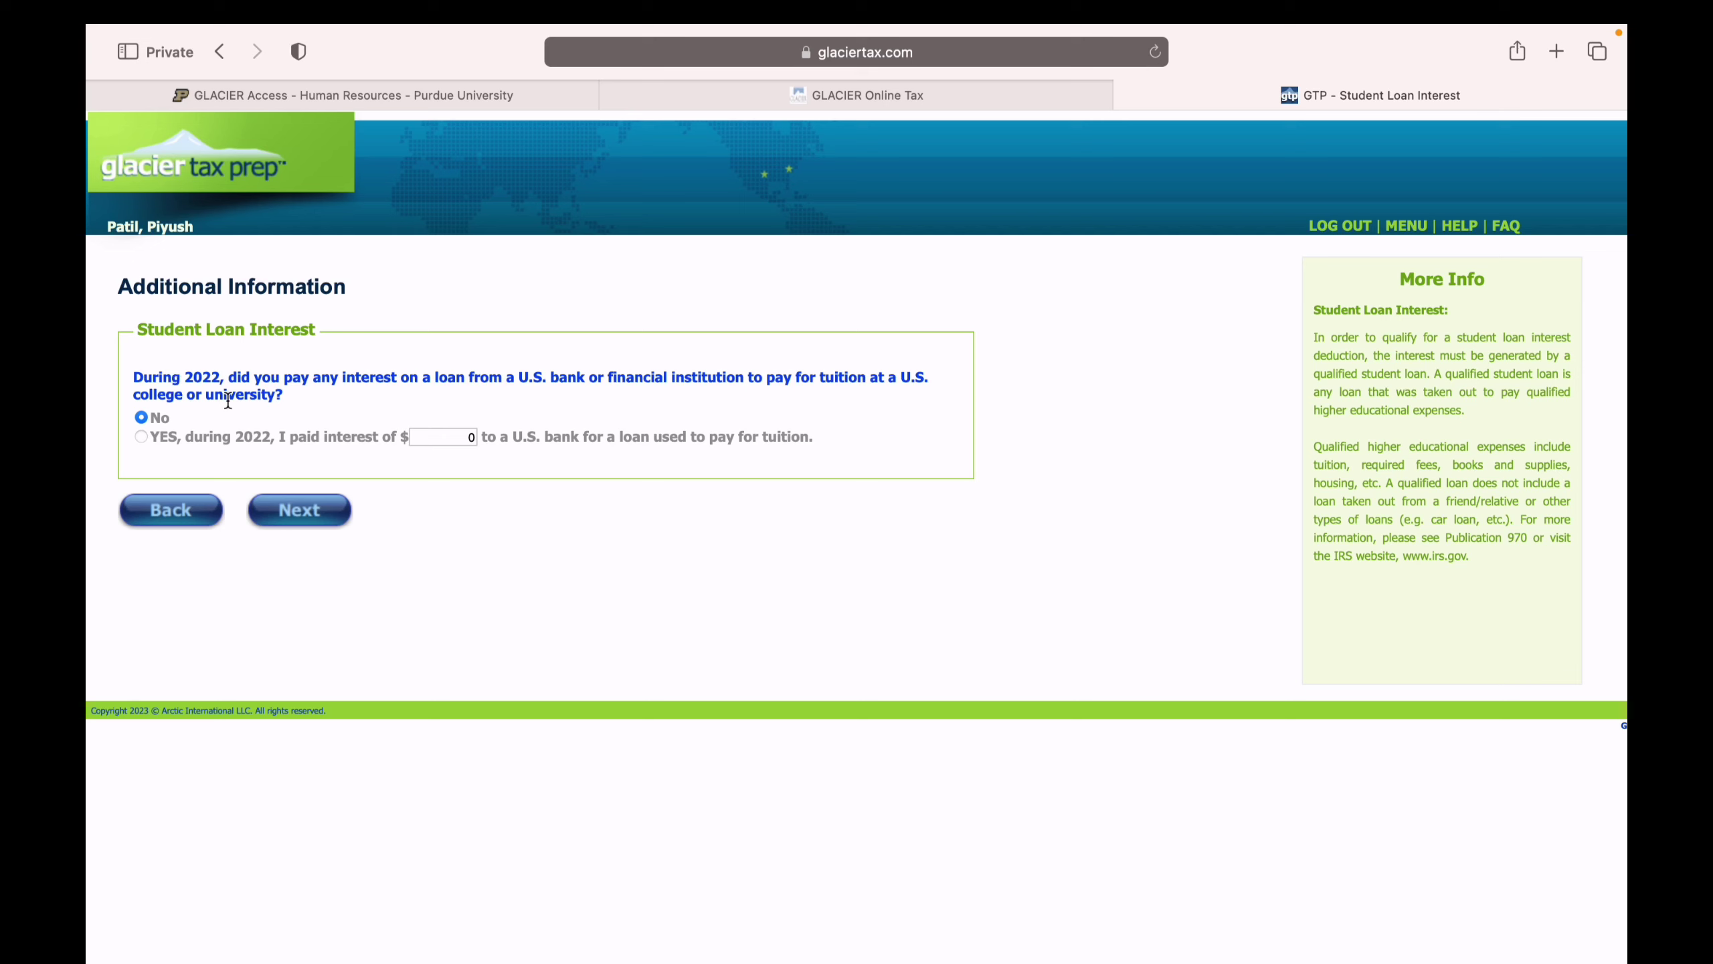
Submit the student loan interest and Additional Information pages with No for every question, from charity contributions to prior U.S. tax returns
left_click(297, 512)
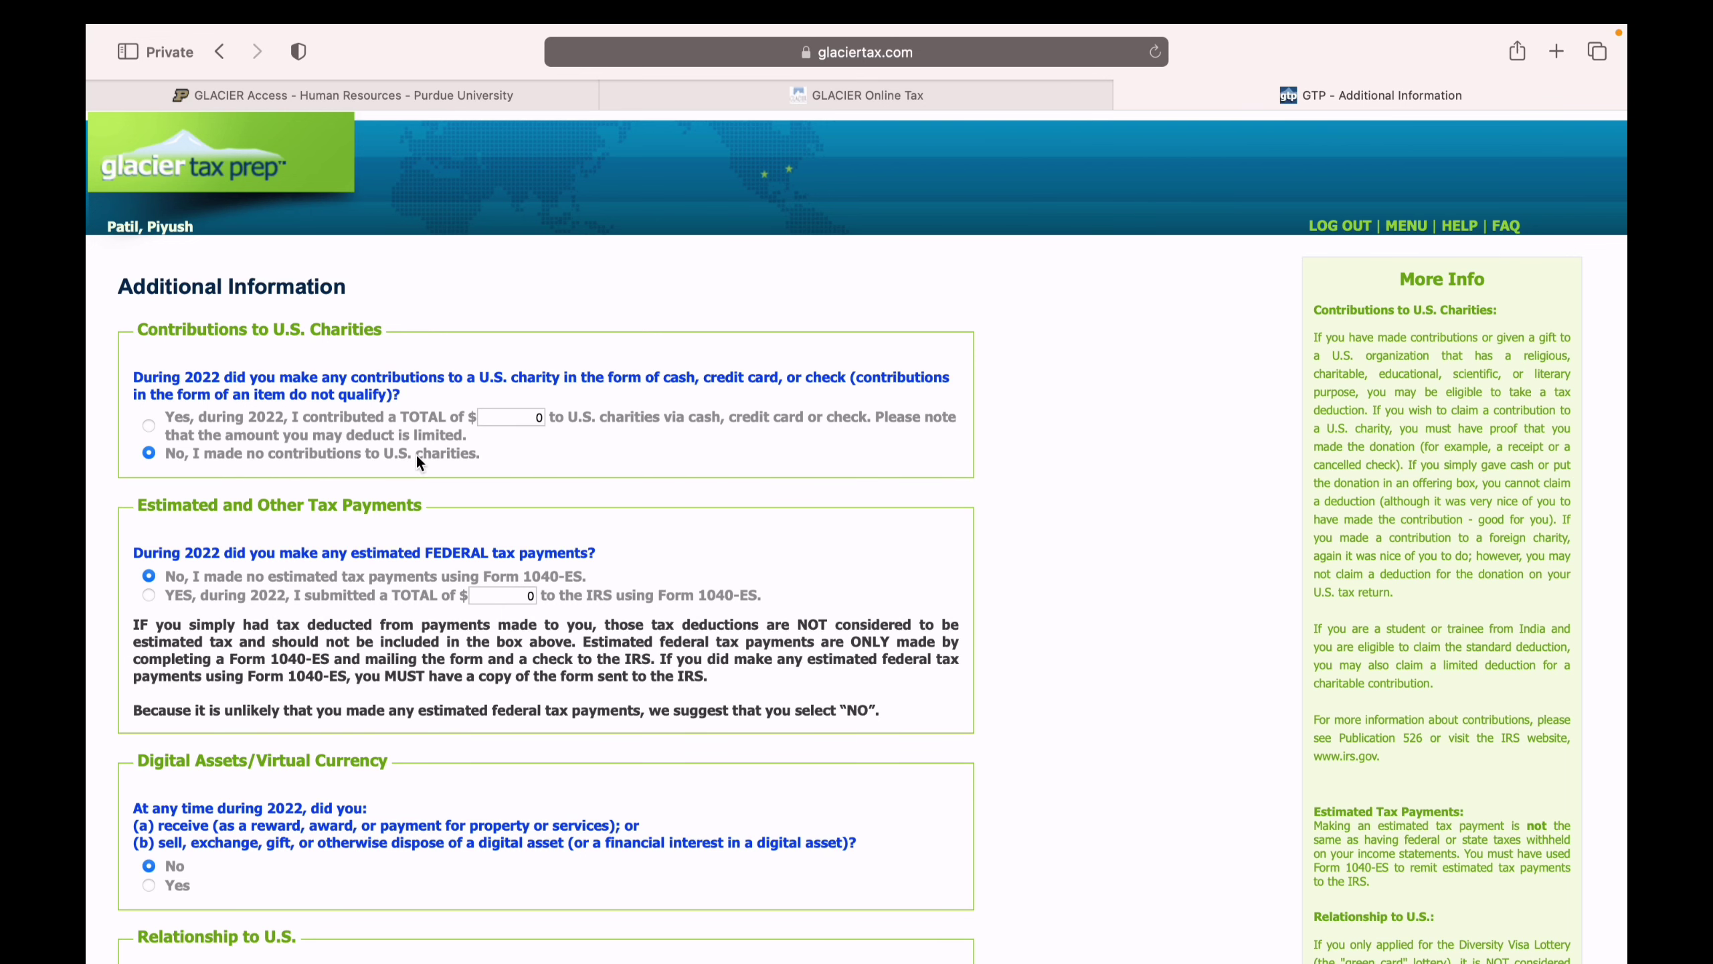
scroll(449, 524, "down", 3)
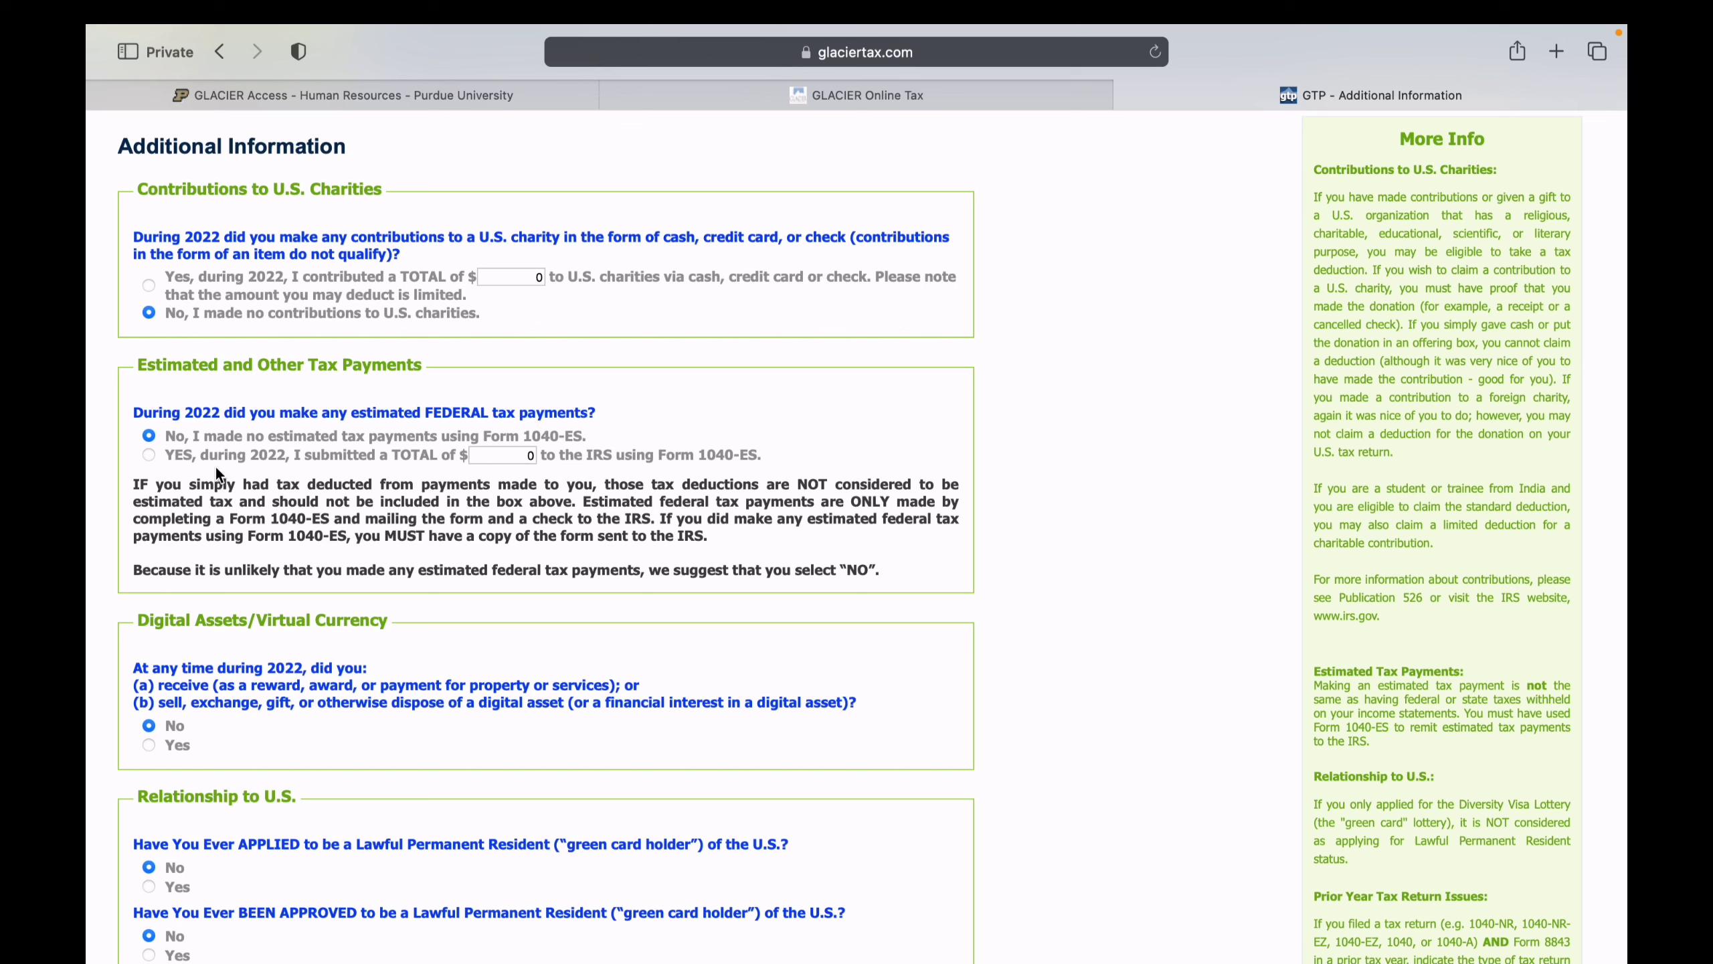
scroll(215, 467, "down", 3)
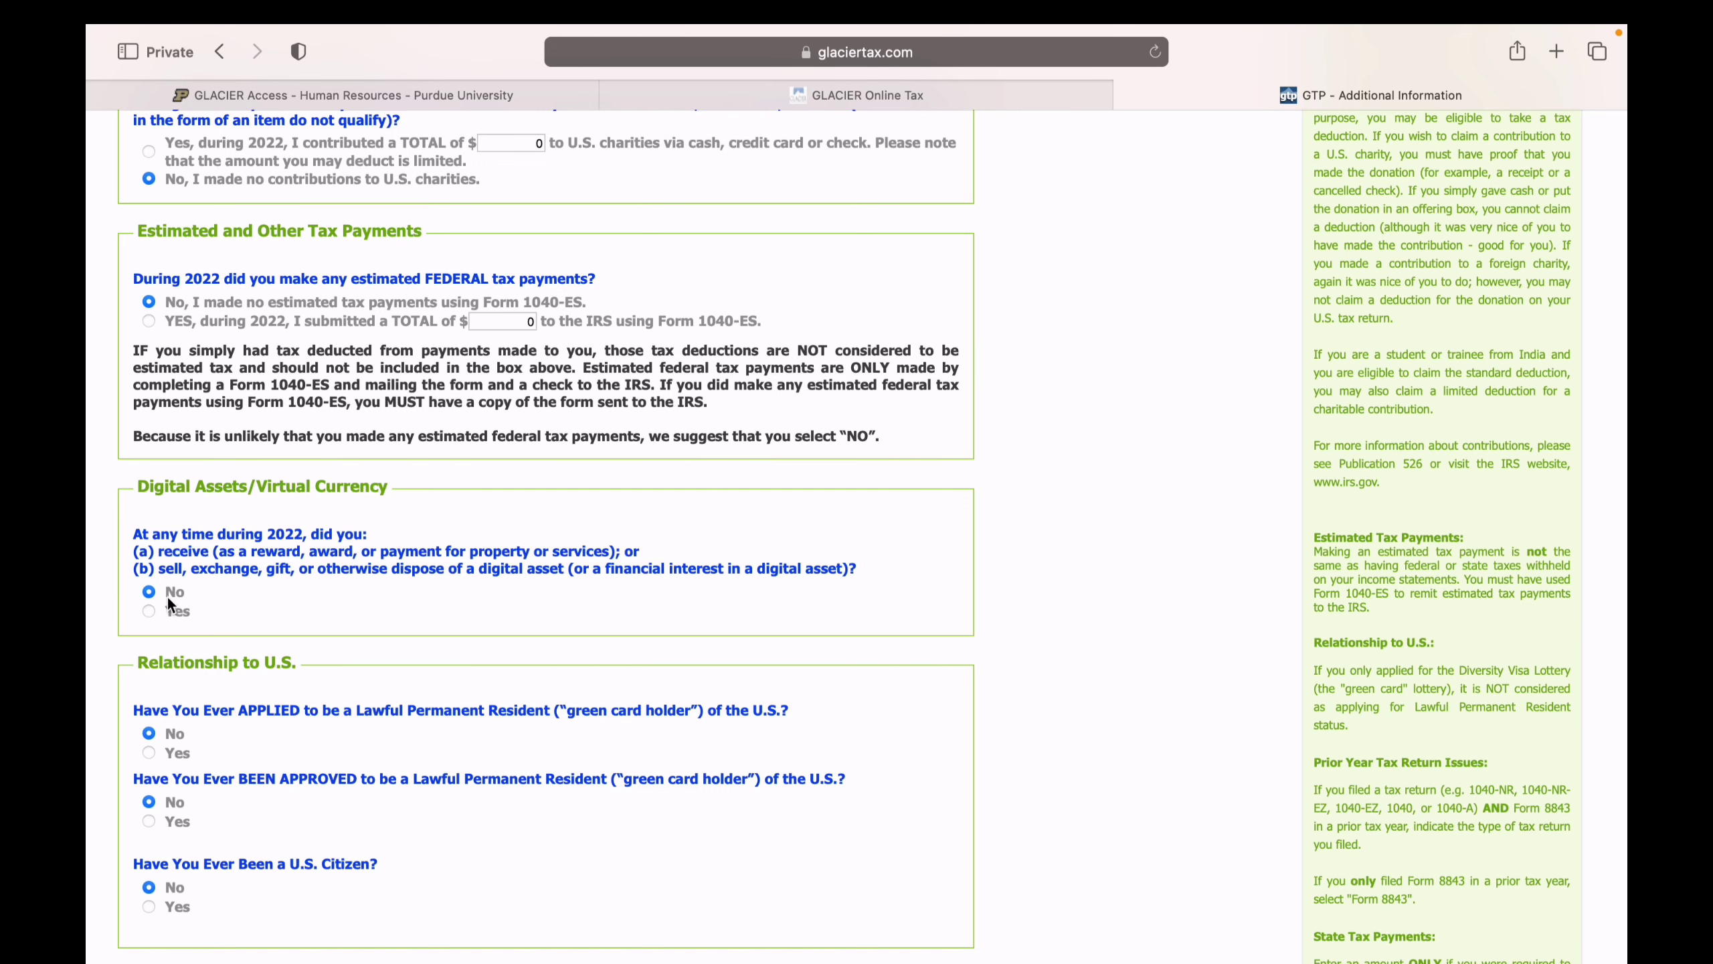
scroll(230, 625, "down", 3)
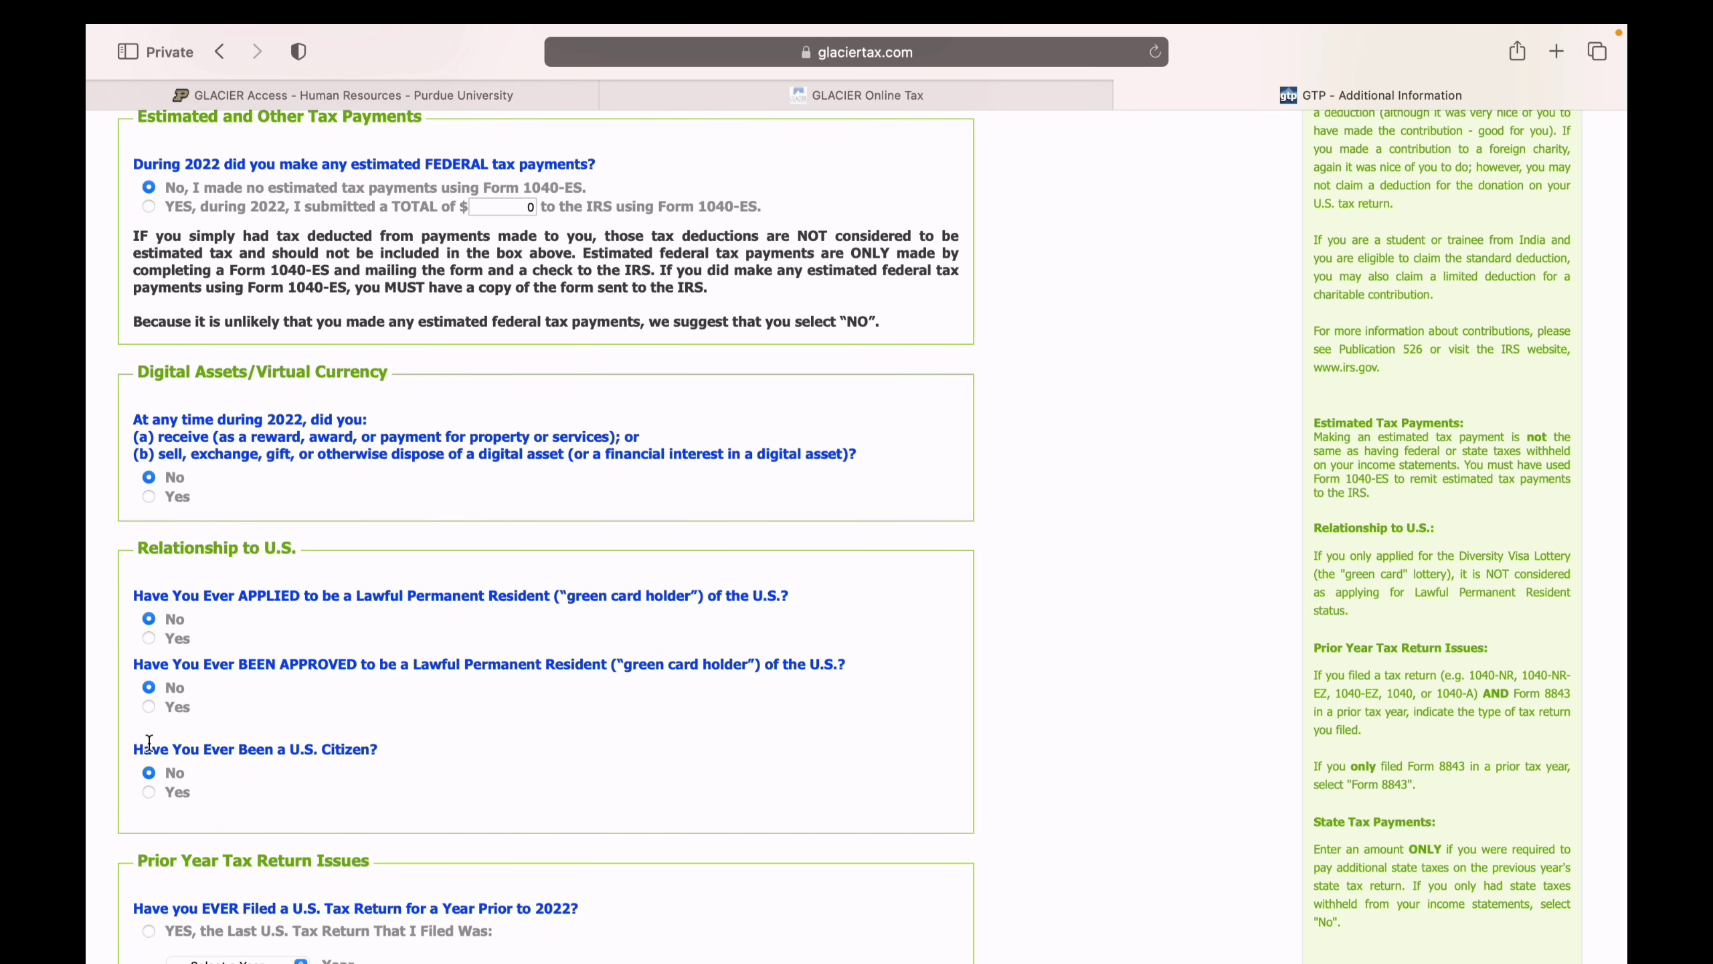
scroll(361, 798, "down", 3)
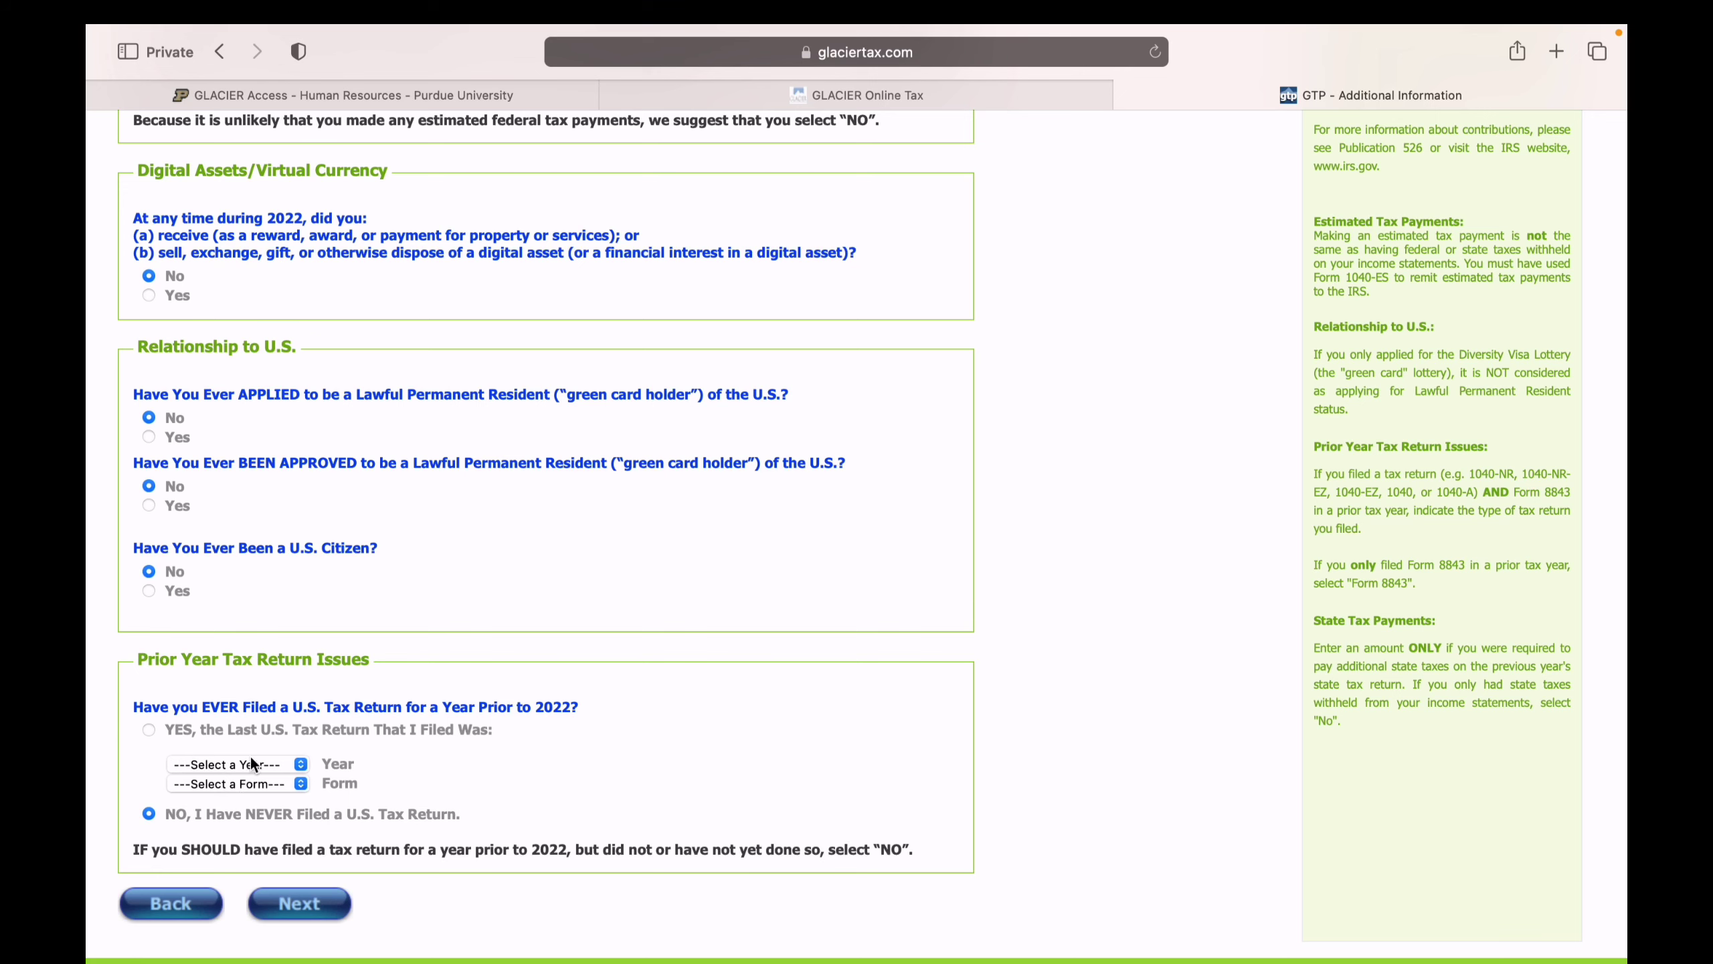
left_click(290, 905)
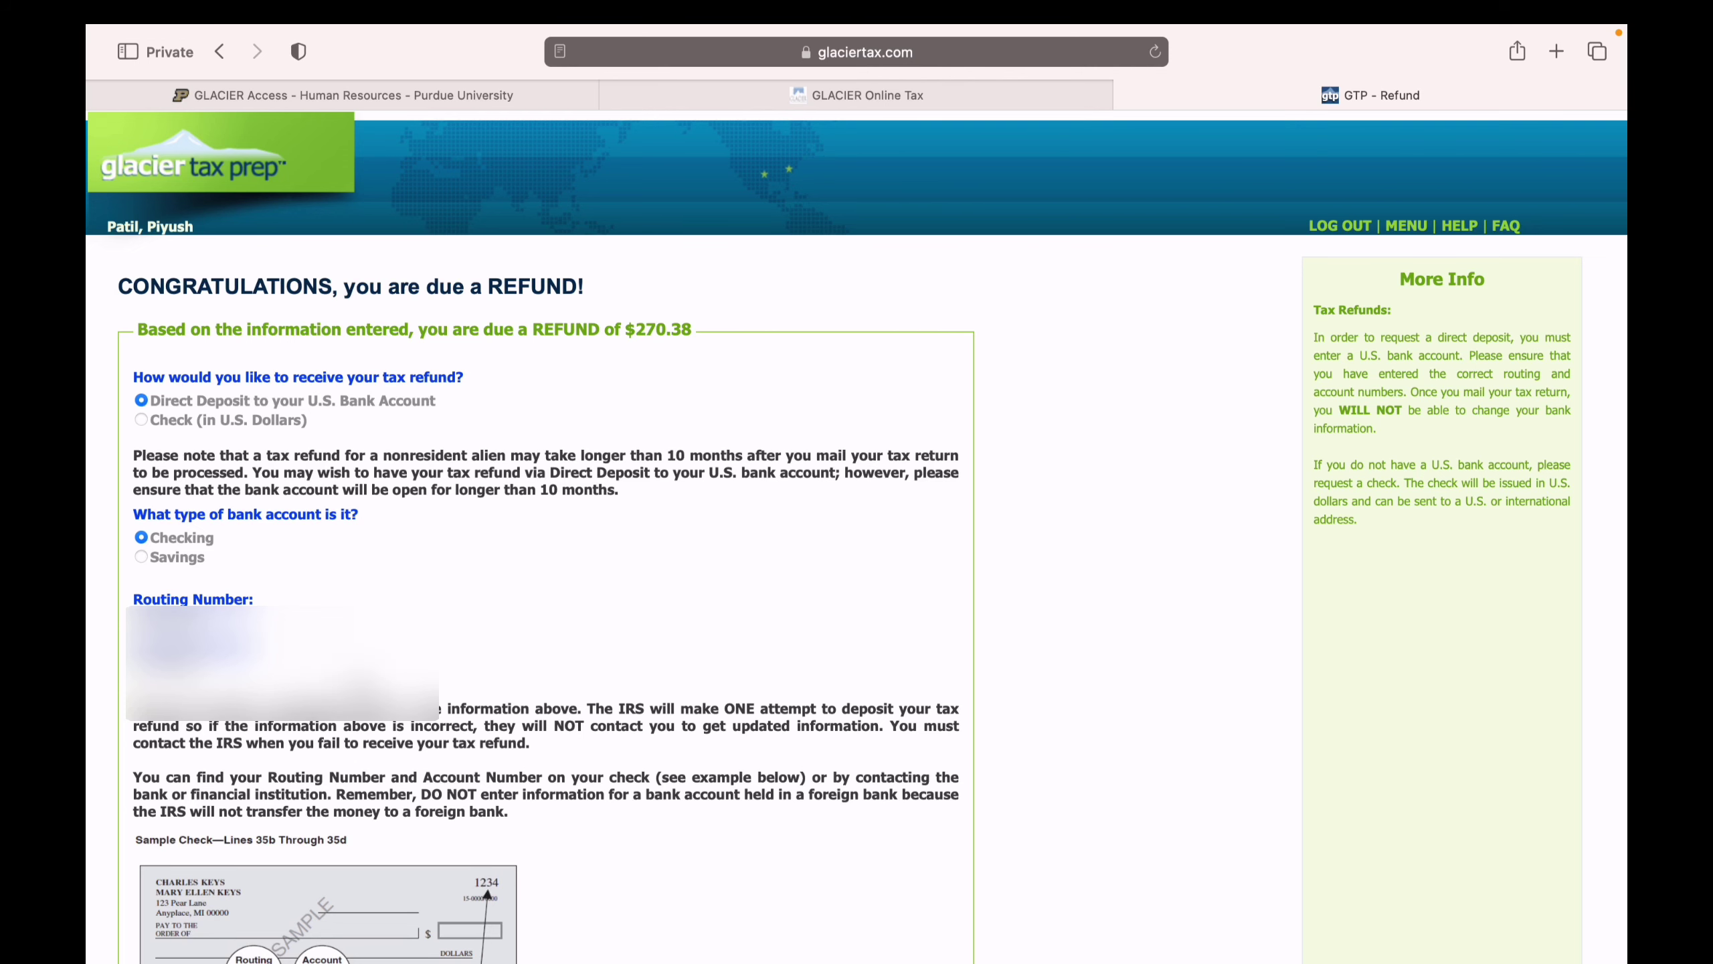
Submit the checking-account direct deposit refund with the print, review, sign and mail acknowledgement, and declare no F-2 dependents needing Form 8843
scroll(357, 677, "down", 3)
scroll(357, 677, "down", 3)
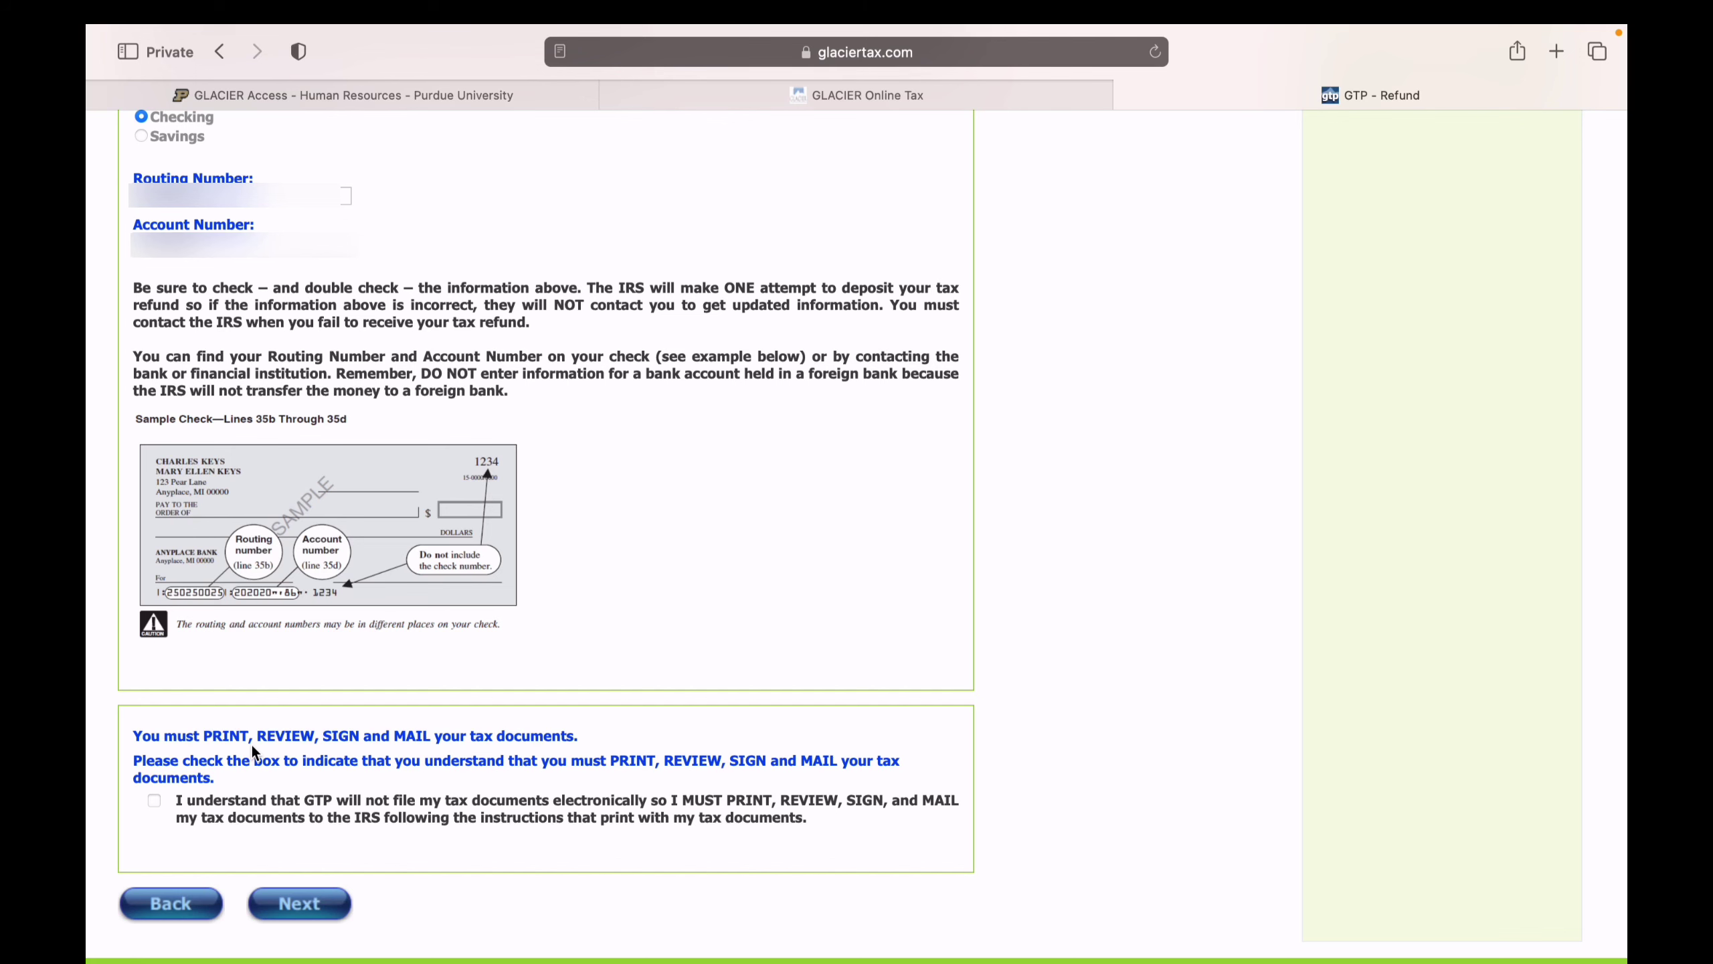
left_click(155, 801)
left_click(287, 904)
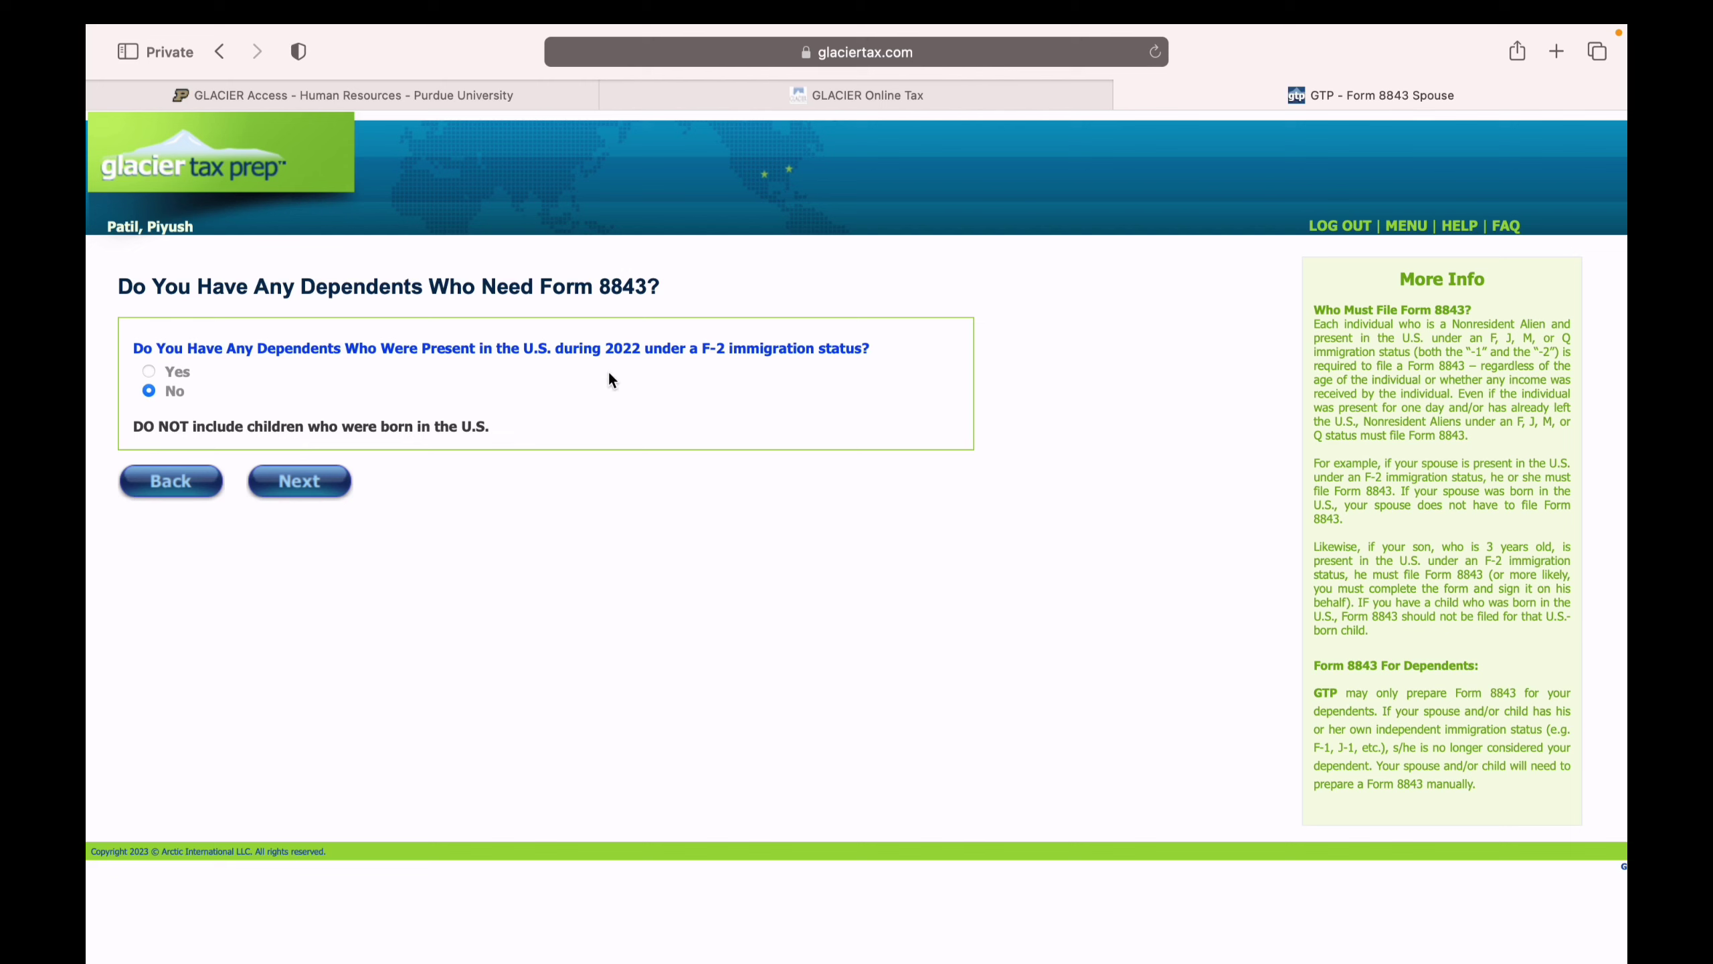
left_click(310, 495)
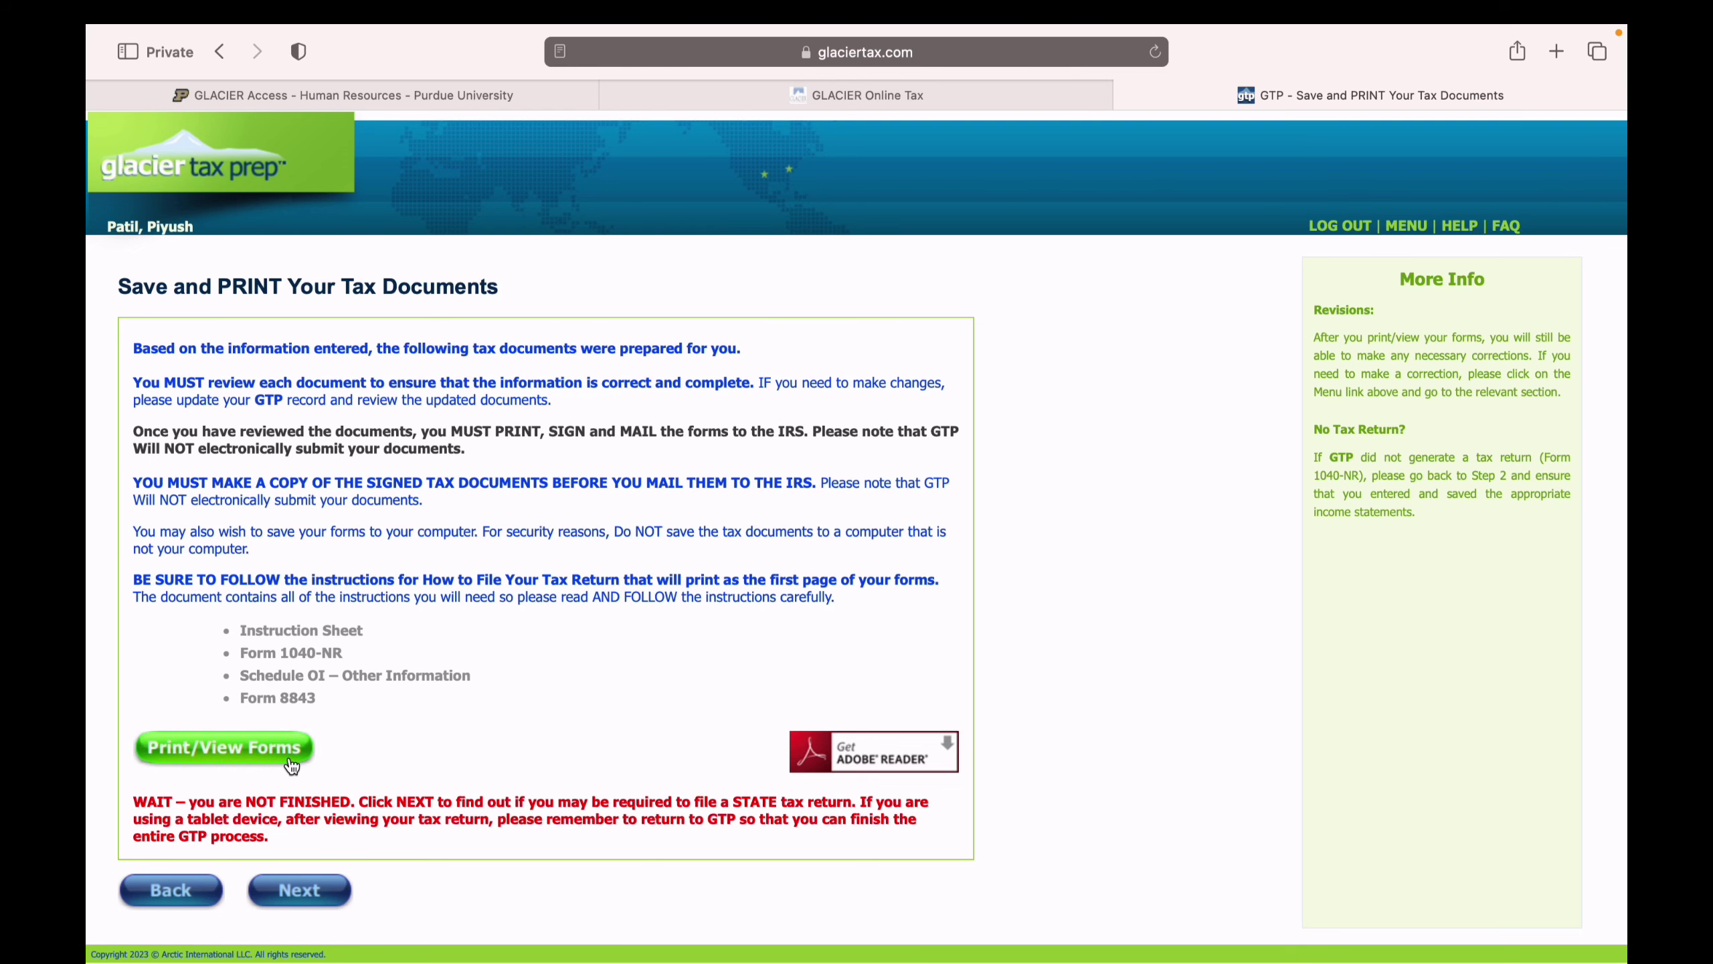
left_click(254, 749)
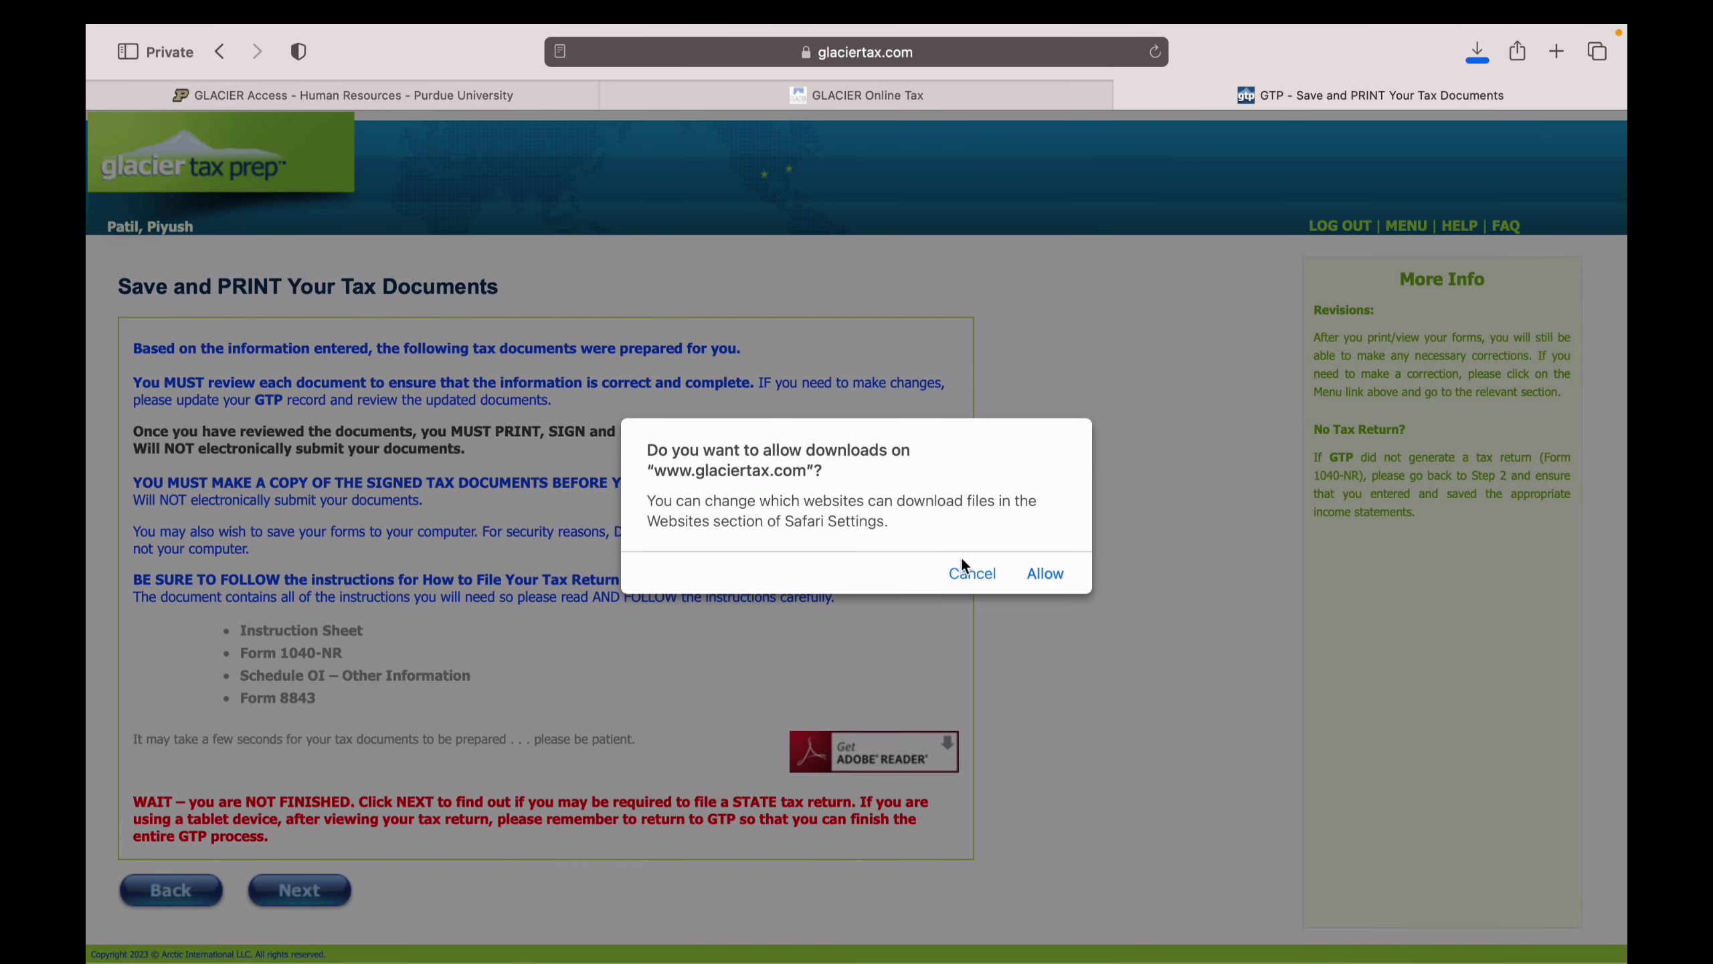
left_click(1043, 575)
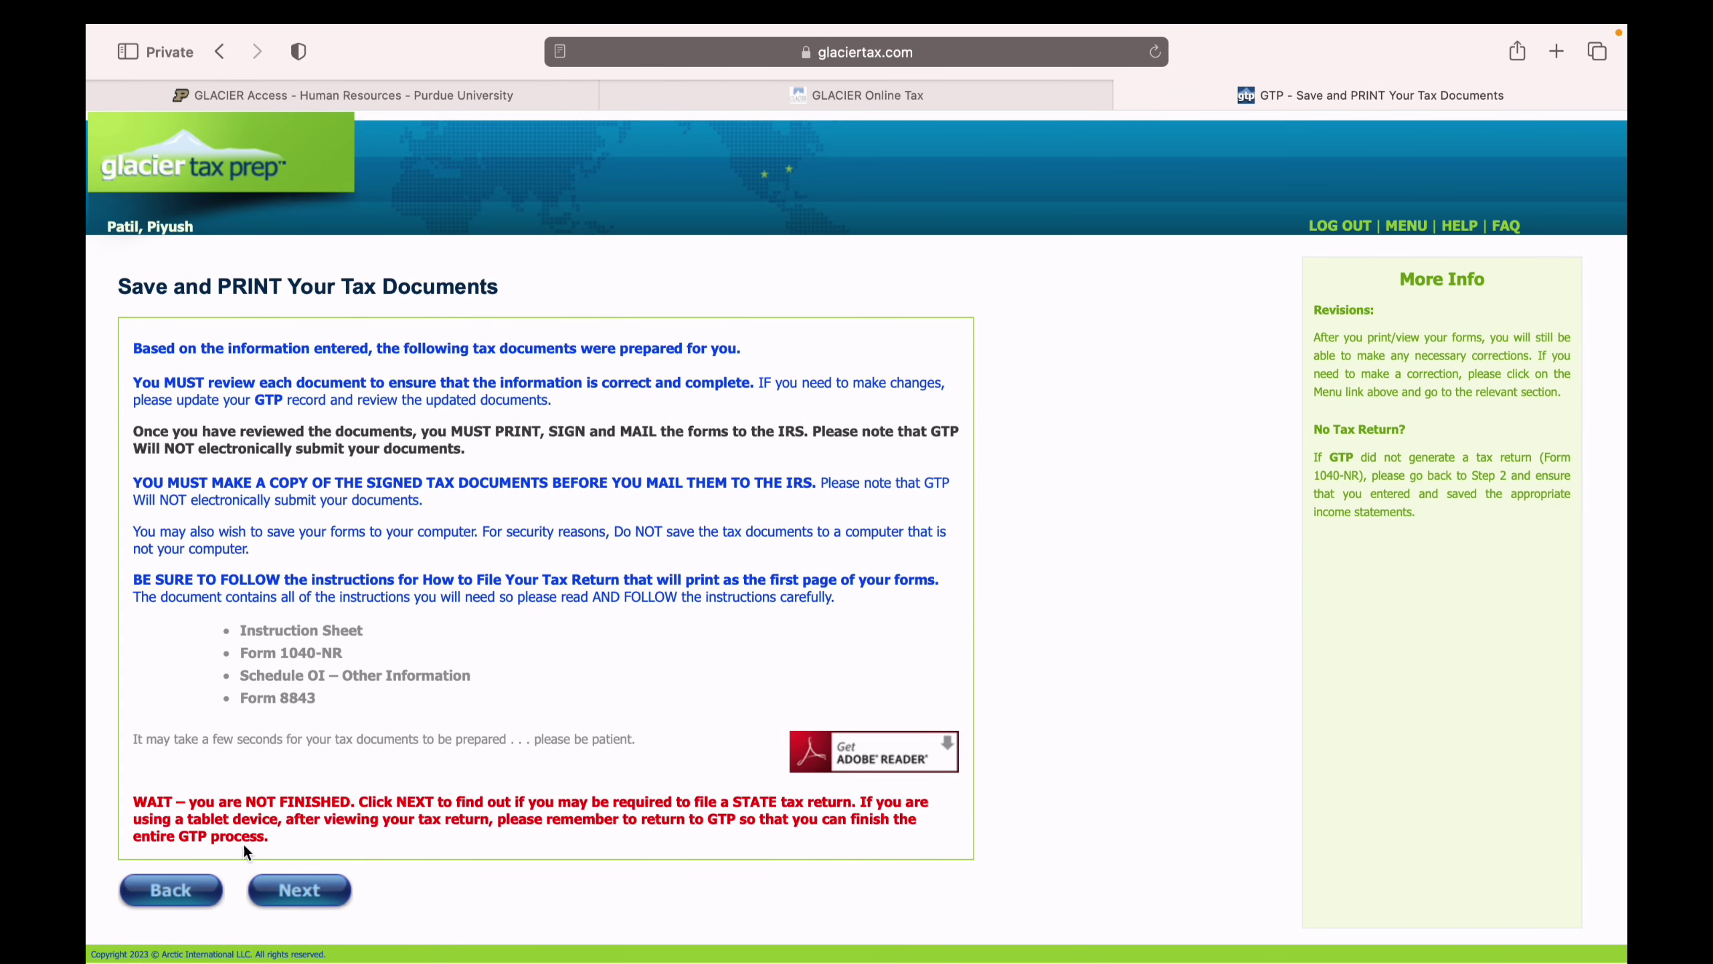
left_click(322, 900)
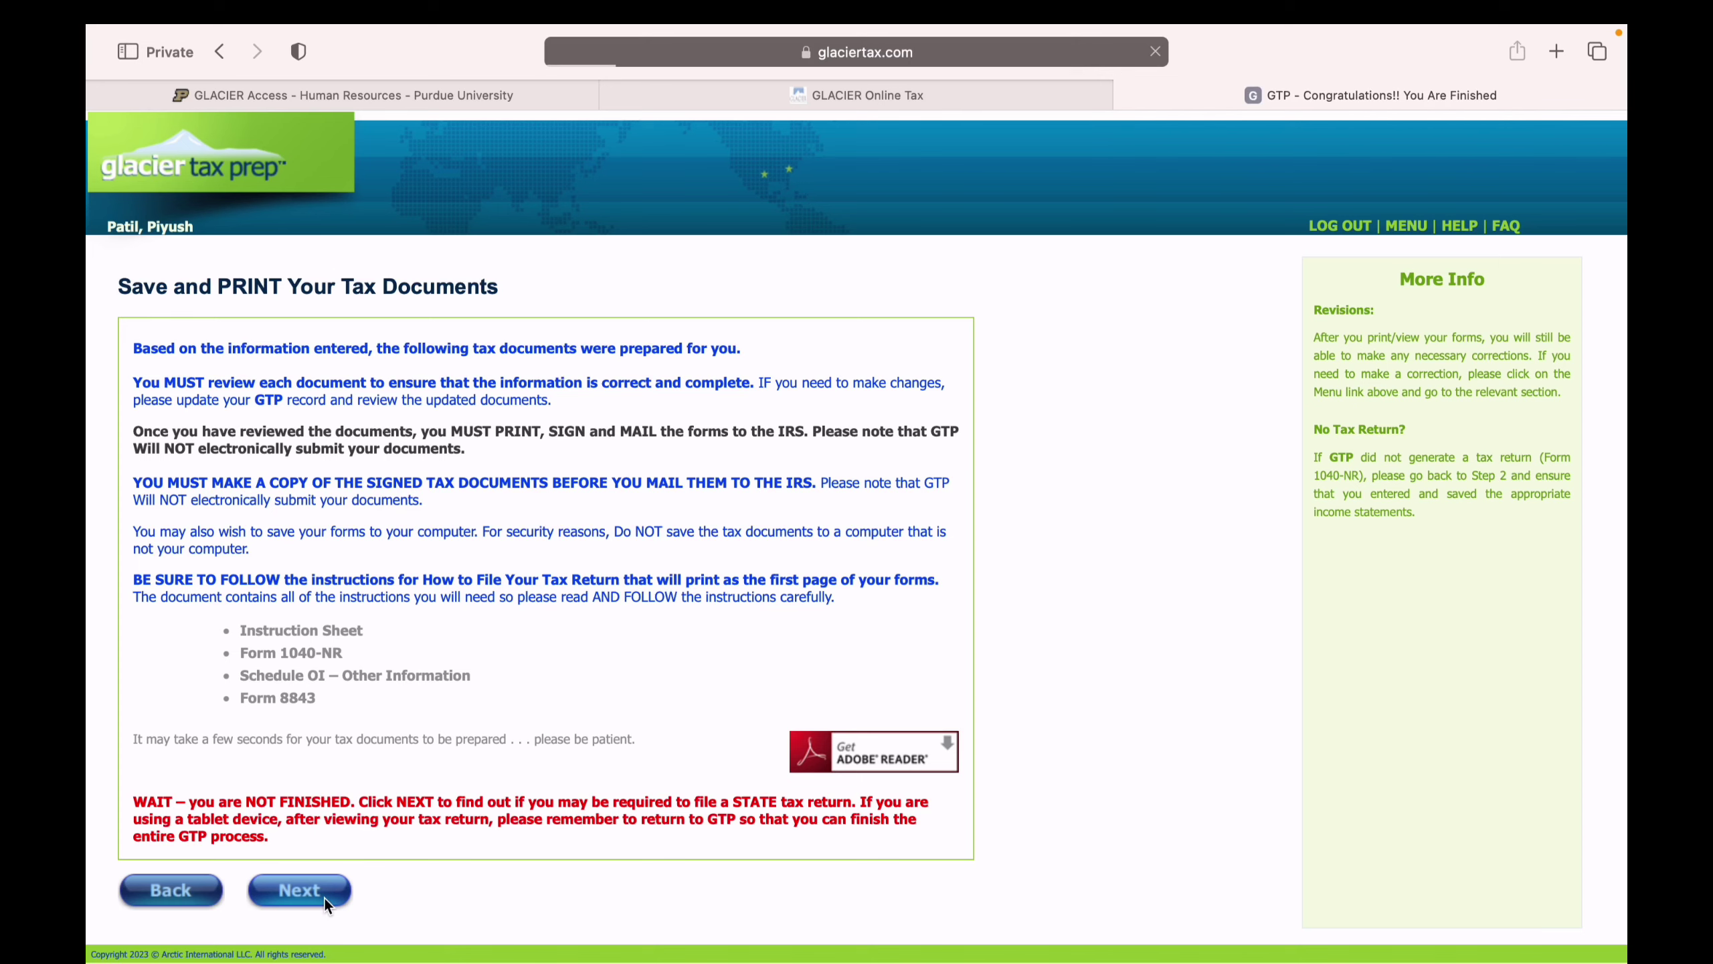